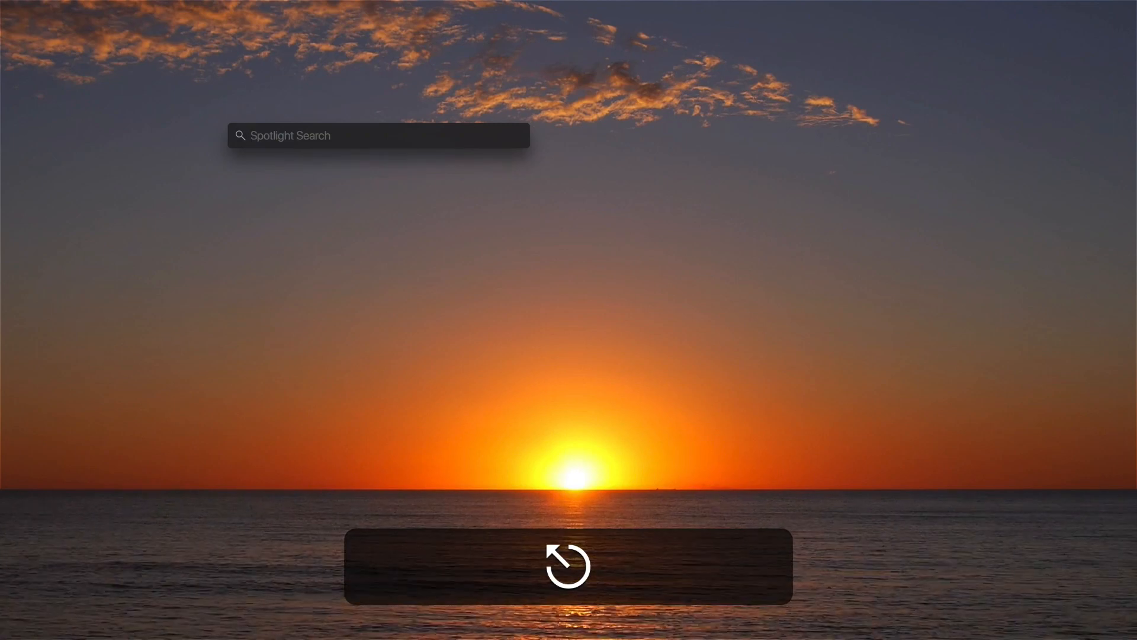
# Launch Finale and start the Document Setup Wizard from the Launch Window.
pyautogui.click(409, 631)
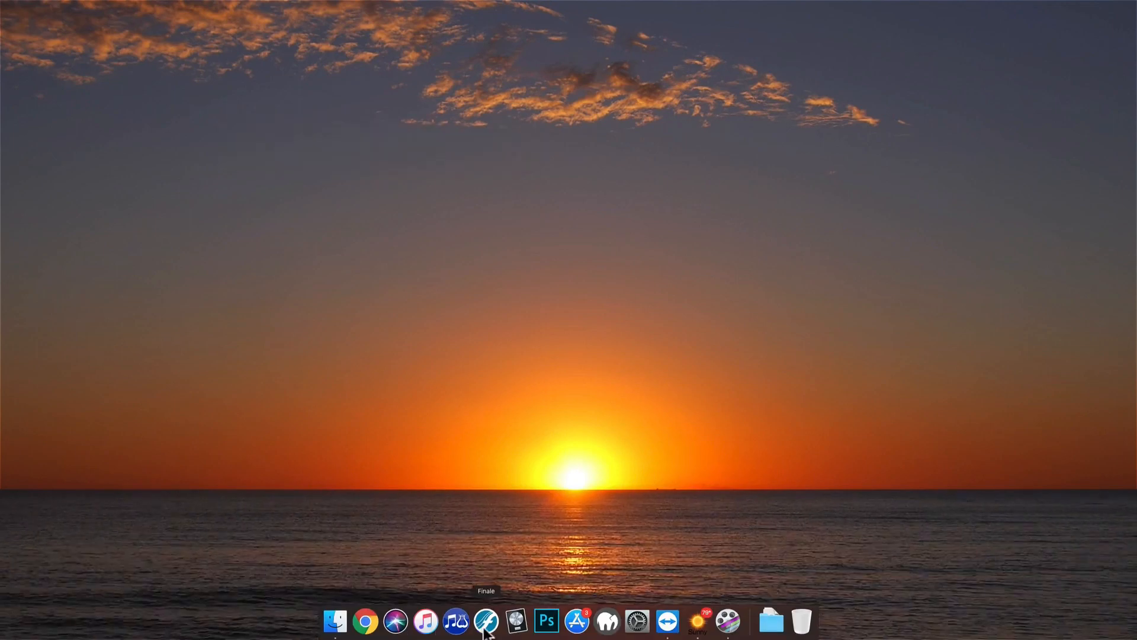
pyautogui.moveTo(119, 8)
pyautogui.click(55, 6)
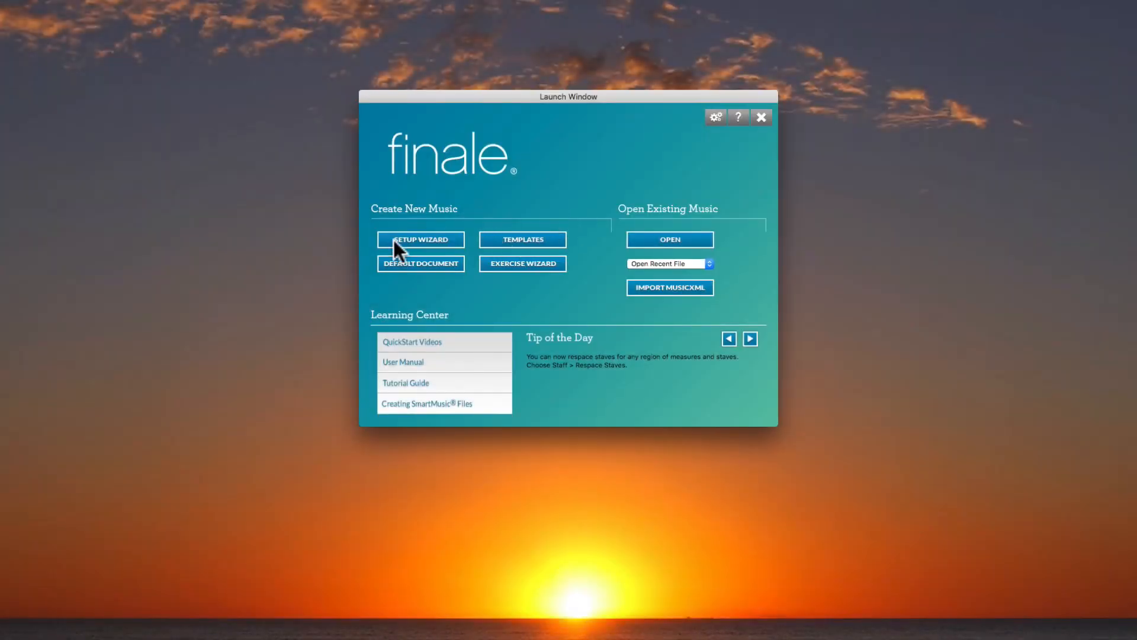
pyautogui.click(429, 239)
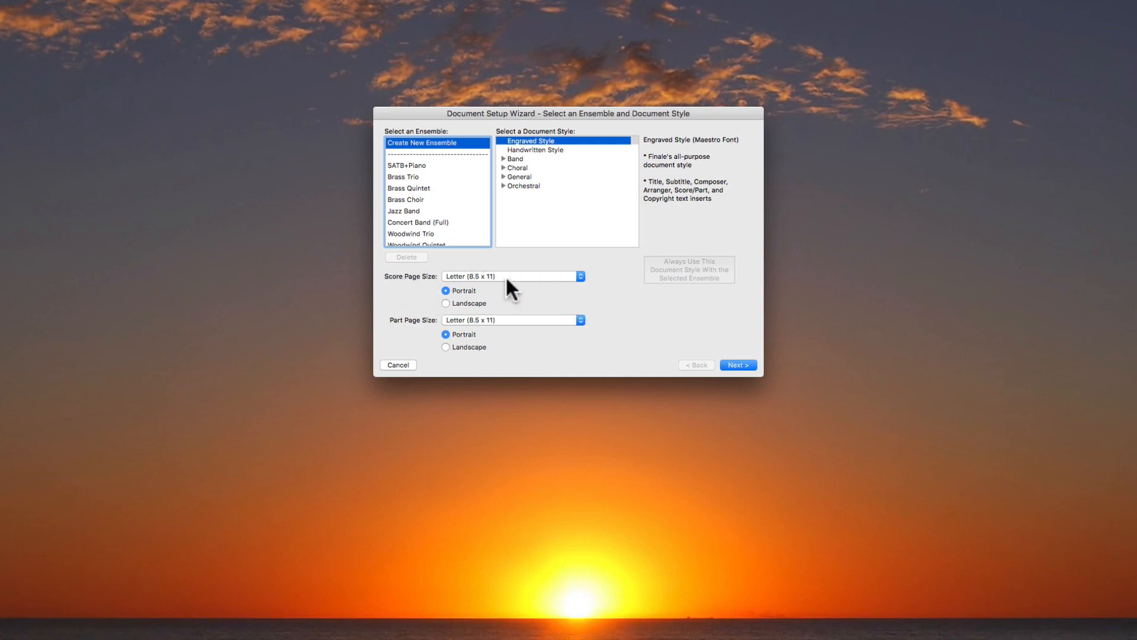
# Try Tabloid (11 x 17) as the score page size and set it back to Letter (8.5 x 11).
pyautogui.click(528, 276)
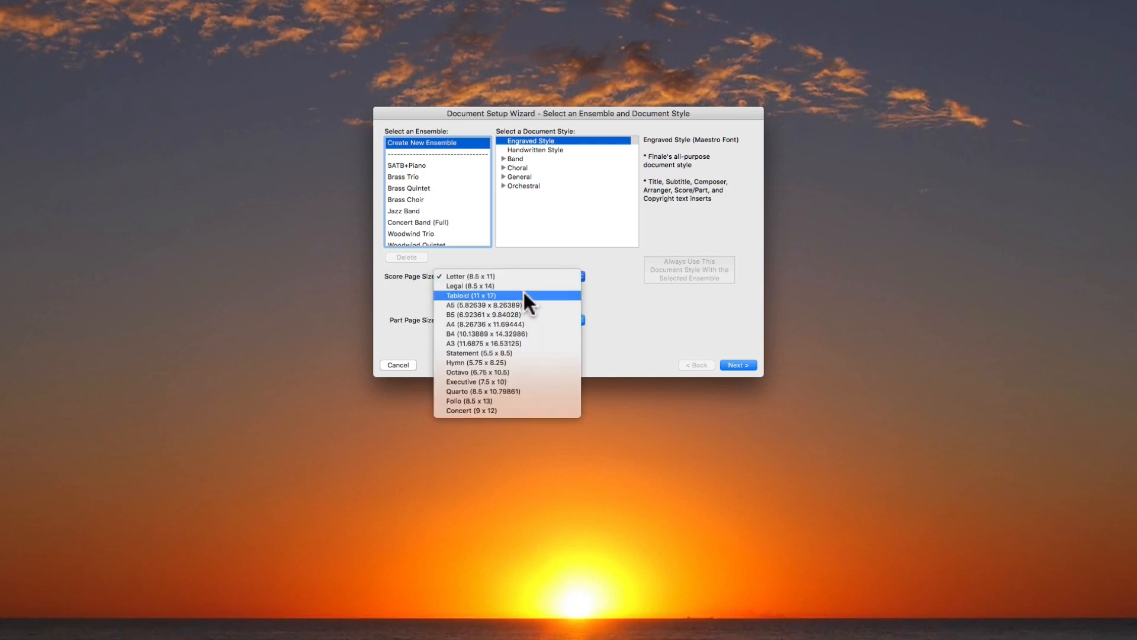
pyautogui.click(525, 294)
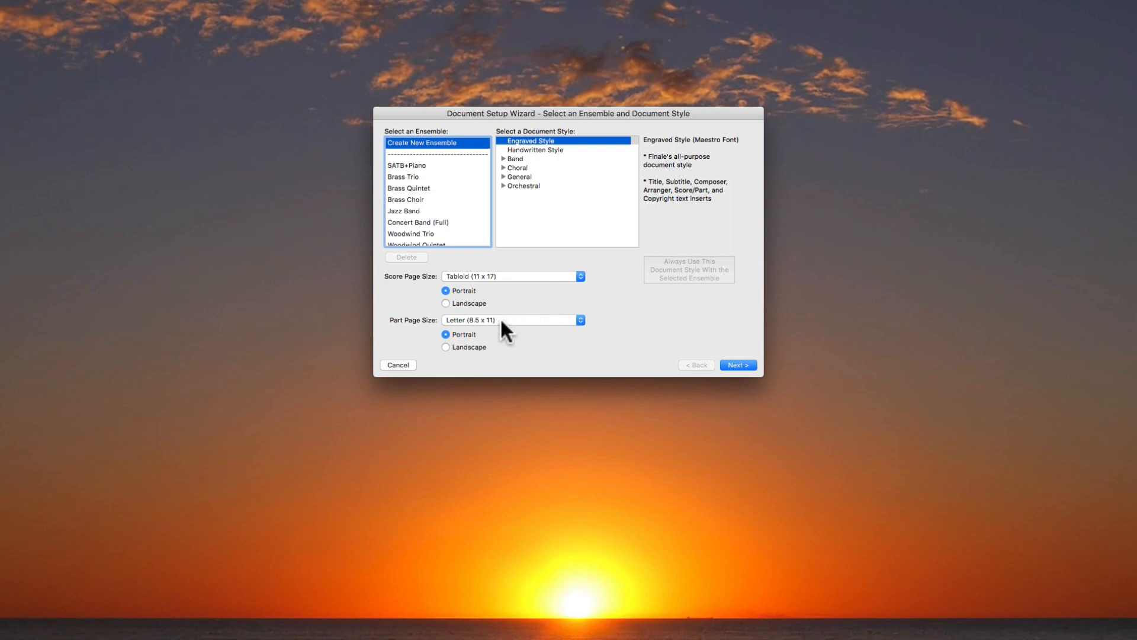
pyautogui.click(518, 278)
pyautogui.click(523, 256)
# Add a Grand Staff to the new ensemble's instruments and go back to the ensemble selection.
pyautogui.click(737, 365)
pyautogui.click(497, 159)
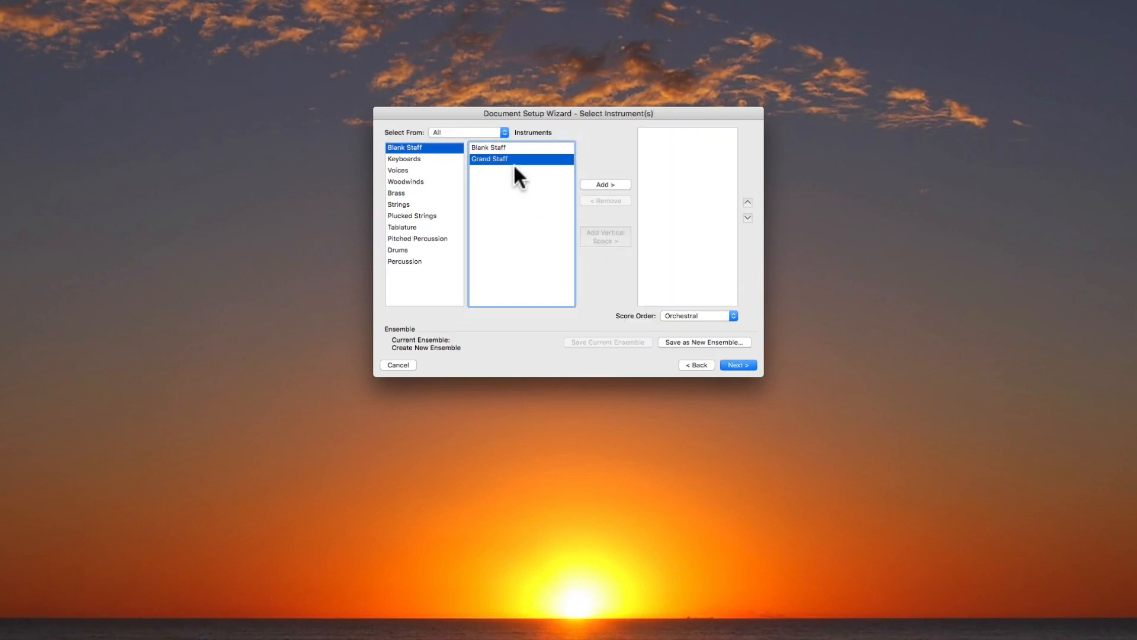
pyautogui.click(603, 184)
pyautogui.click(695, 364)
# Select the Concert Band (Full) ensemble and review its complete instrument list.
pyautogui.scroll(-3, 411, 188)
pyautogui.scroll(2, 413, 191)
pyautogui.click(430, 202)
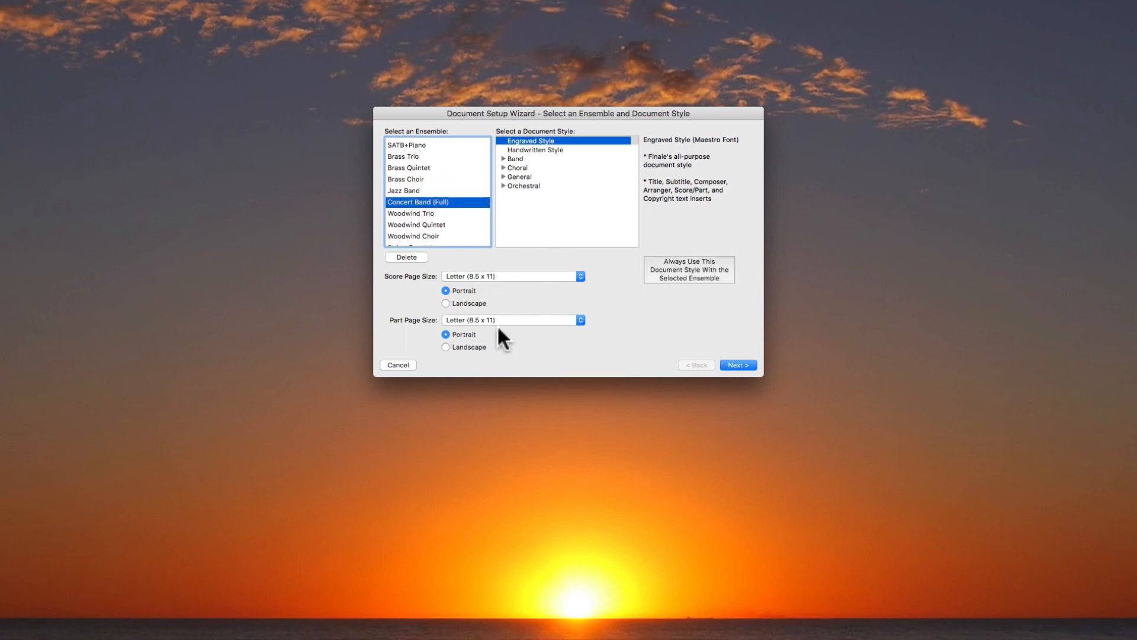
pyautogui.click(741, 362)
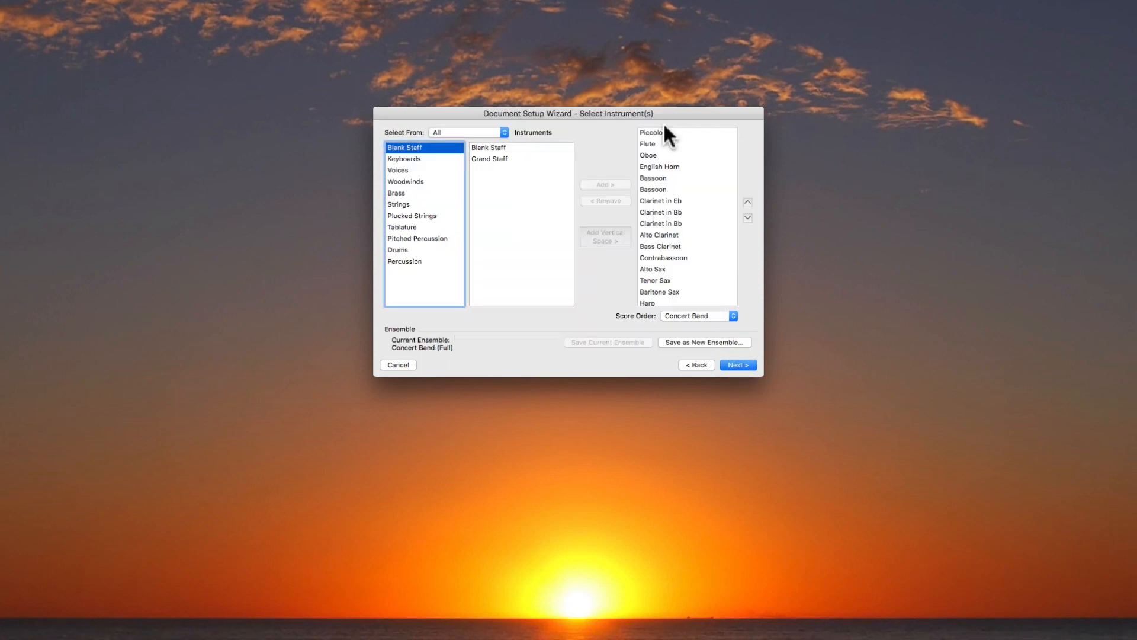
pyautogui.scroll(-8, 671, 237)
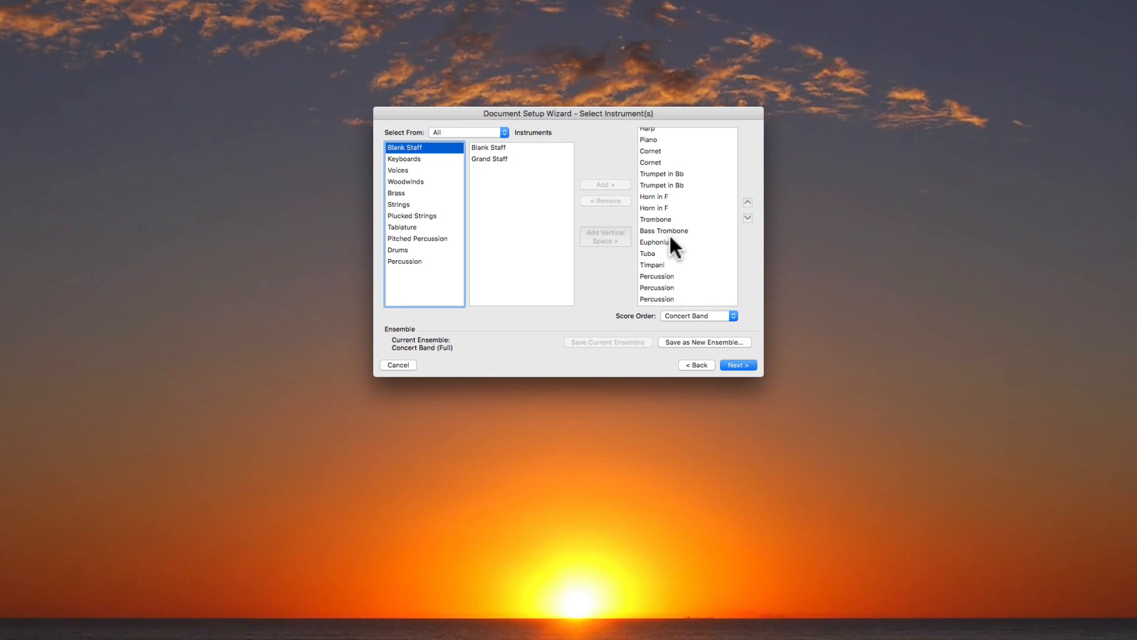
pyautogui.scroll(8, 670, 233)
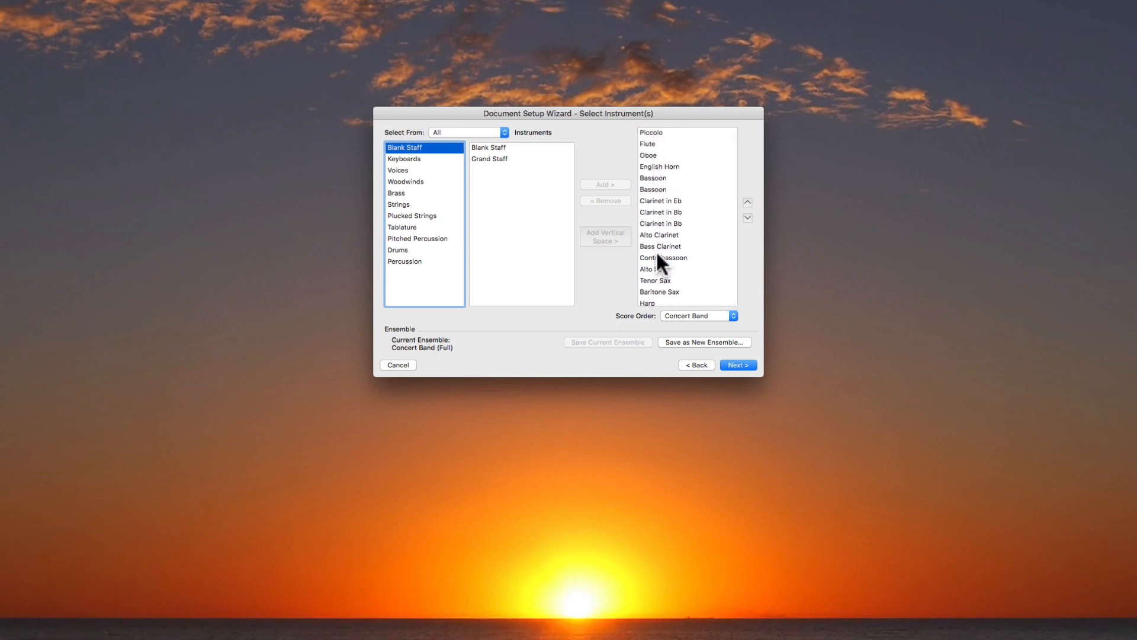
# Insert vertical space above Alto Sax and above Harp in the concert band instrument list.
pyautogui.scroll(-1, 658, 255)
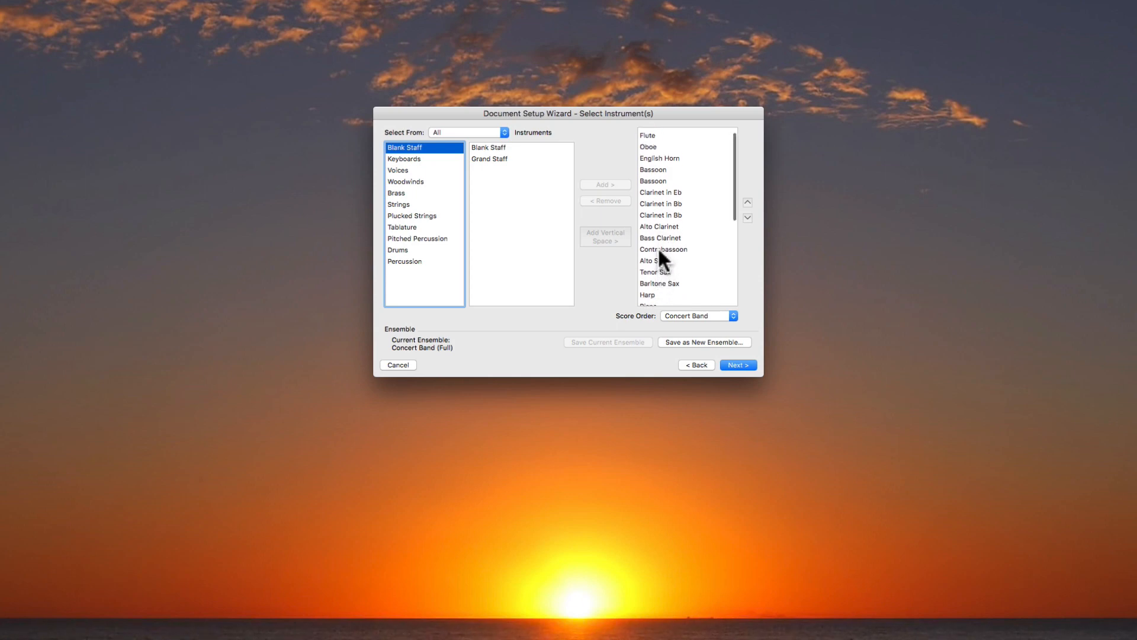
pyautogui.click(657, 261)
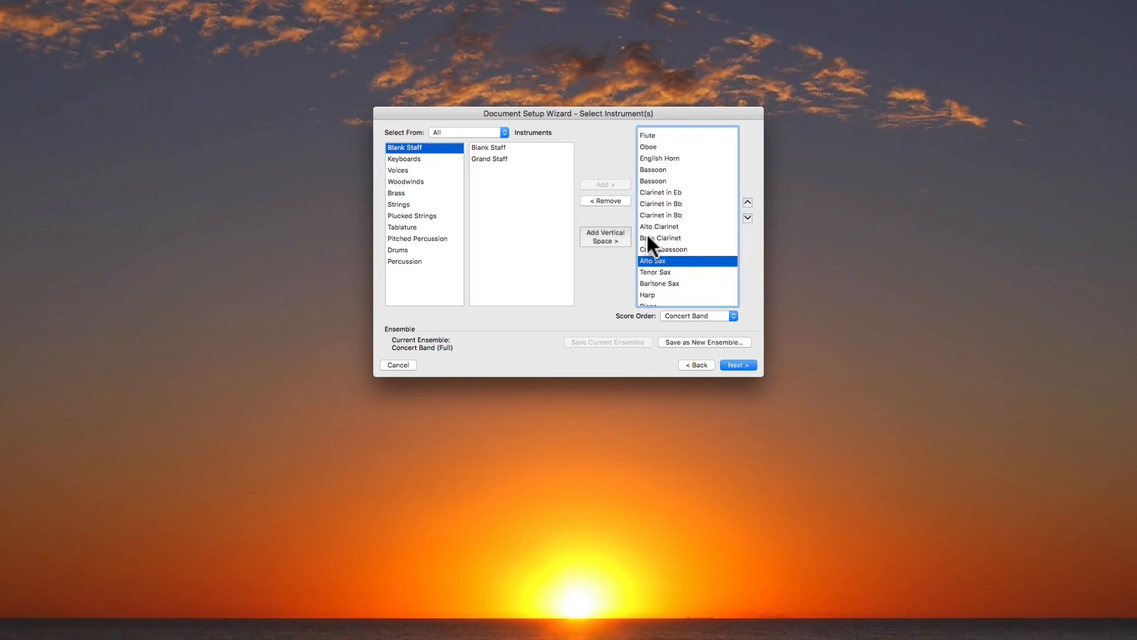
pyautogui.click(599, 234)
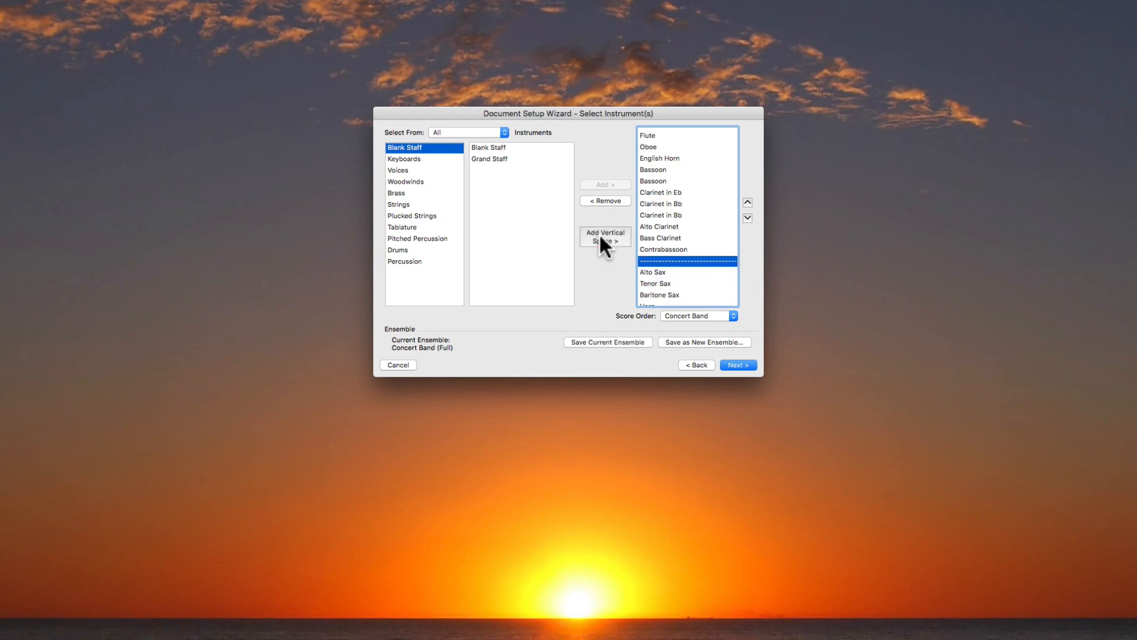
pyautogui.scroll(-3, 672, 237)
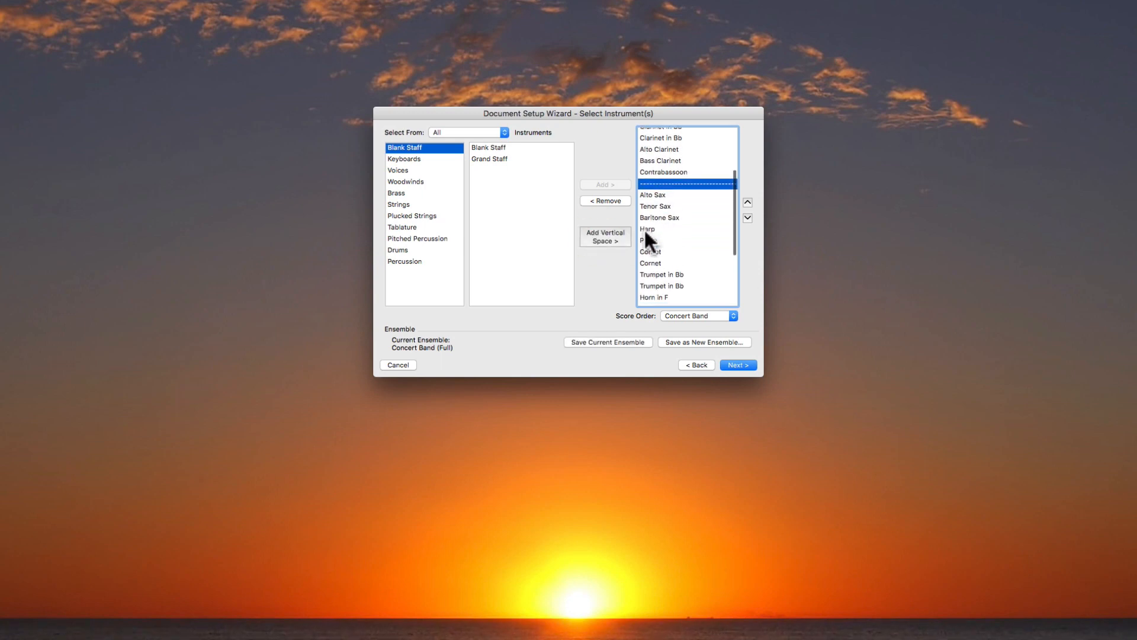
pyautogui.click(644, 229)
pyautogui.click(605, 235)
# Insert vertical space above the first Cornet and above Timpani in the concert band instrument list.
pyautogui.scroll(-3, 656, 233)
pyautogui.click(649, 213)
pyautogui.click(605, 236)
pyautogui.scroll(-2, 652, 237)
pyautogui.scroll(-2, 654, 243)
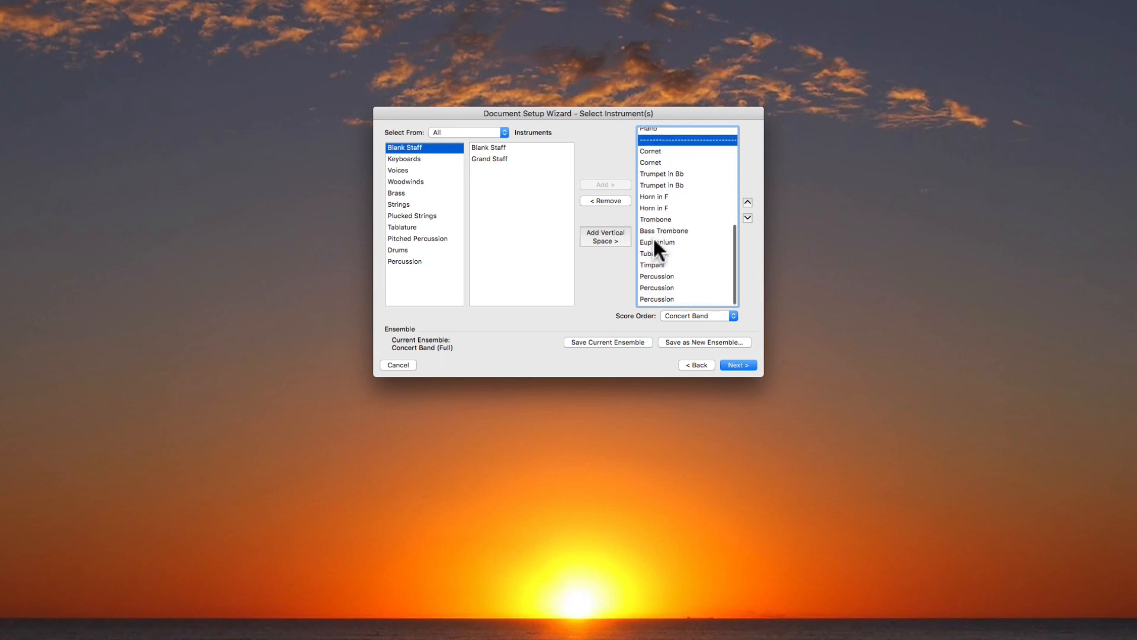
pyautogui.click(650, 264)
pyautogui.click(605, 237)
pyautogui.scroll(-2, 670, 244)
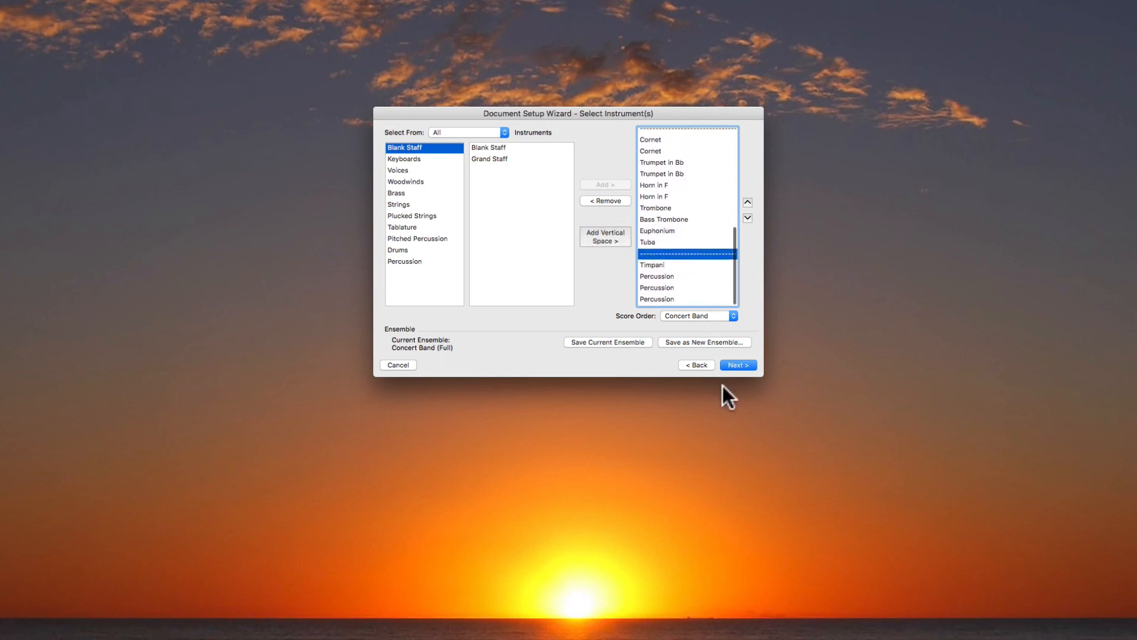
# Finish the wizard without saving the ensemble changes, leaving the score information blank and keeping 4/4, C Major and 31 measures.
pyautogui.click(735, 365)
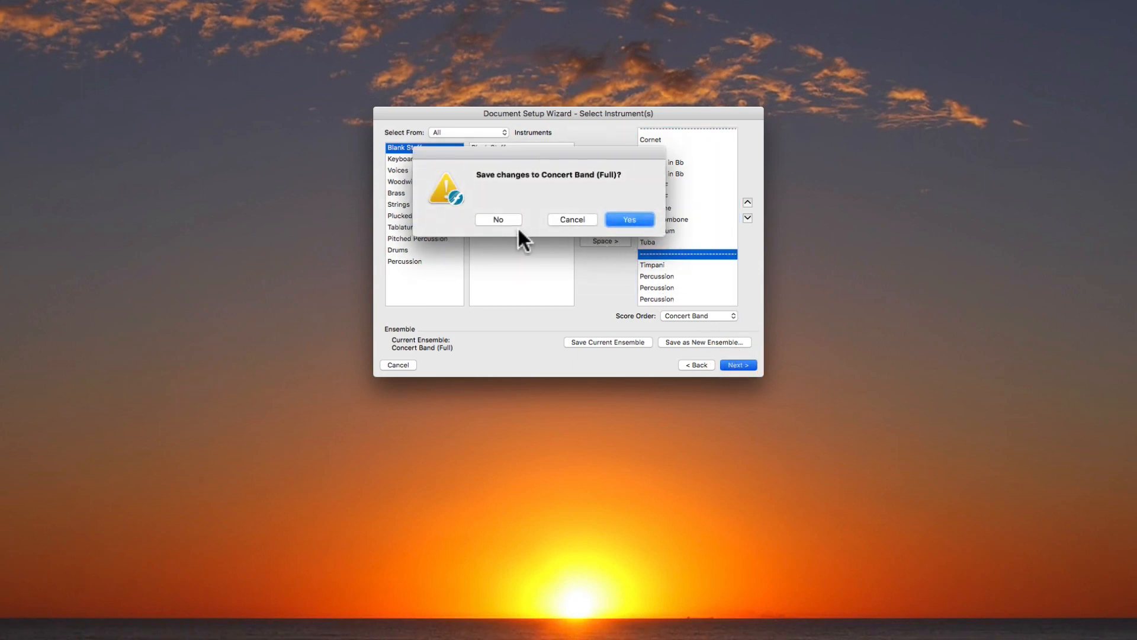
pyautogui.click(504, 219)
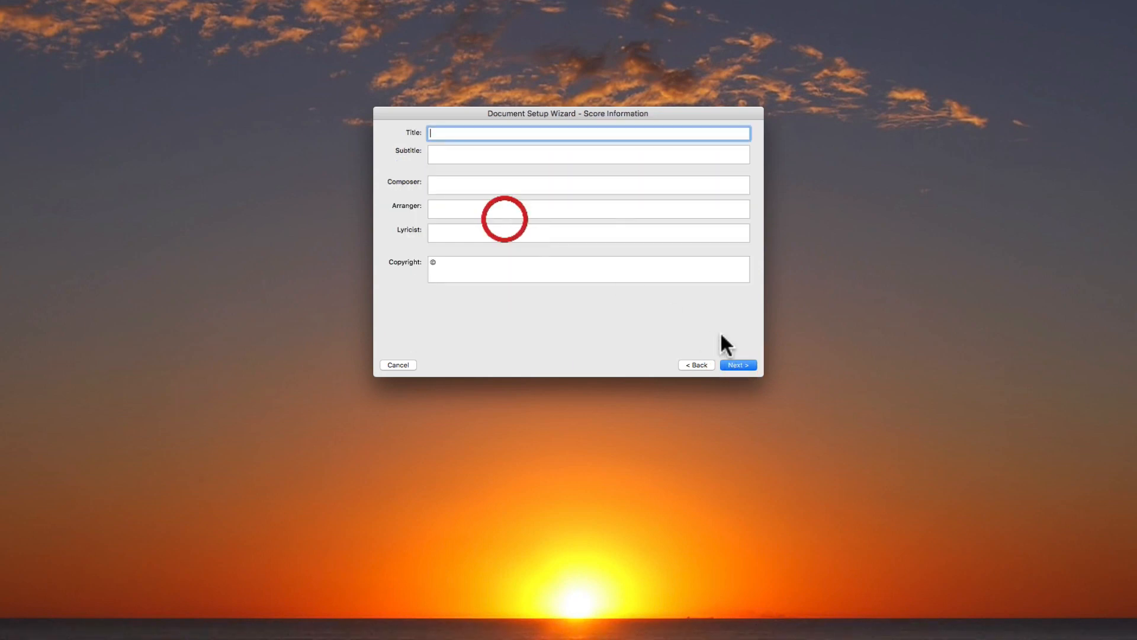
pyautogui.click(735, 365)
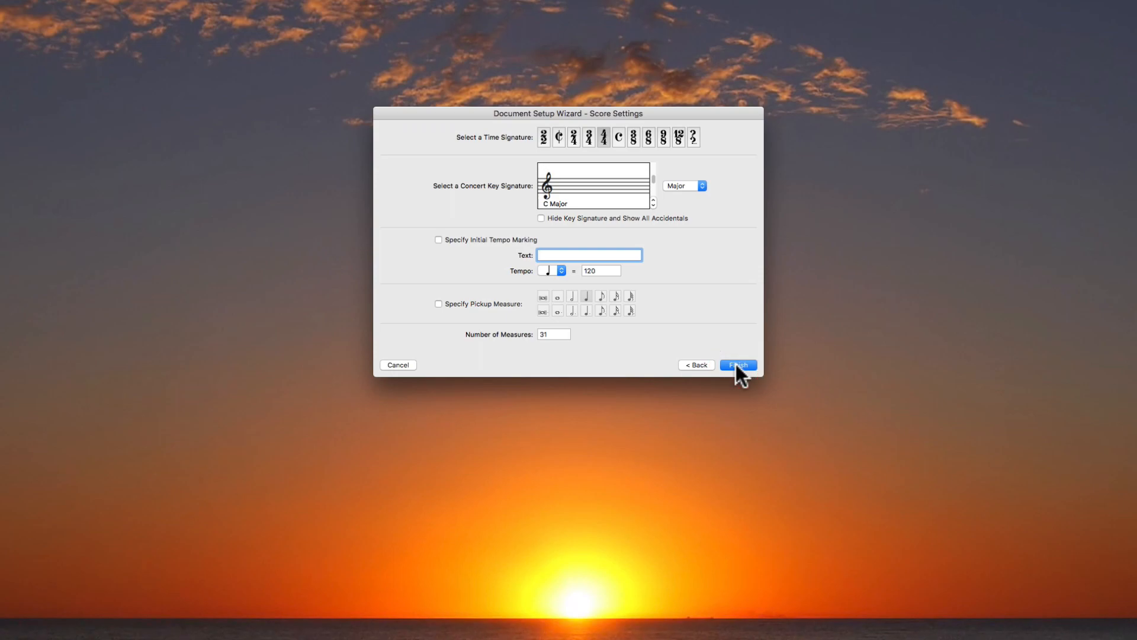
pyautogui.click(737, 364)
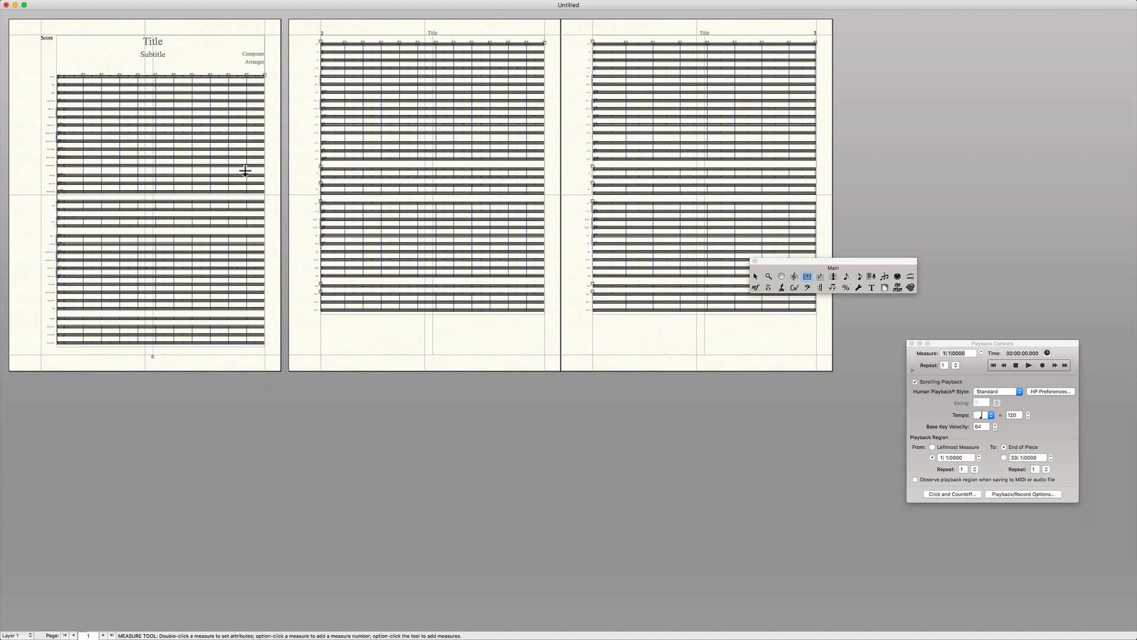
# Inspect the concert band score at a larger size and close the untitled document without saving it.
pyautogui.press('super+2')
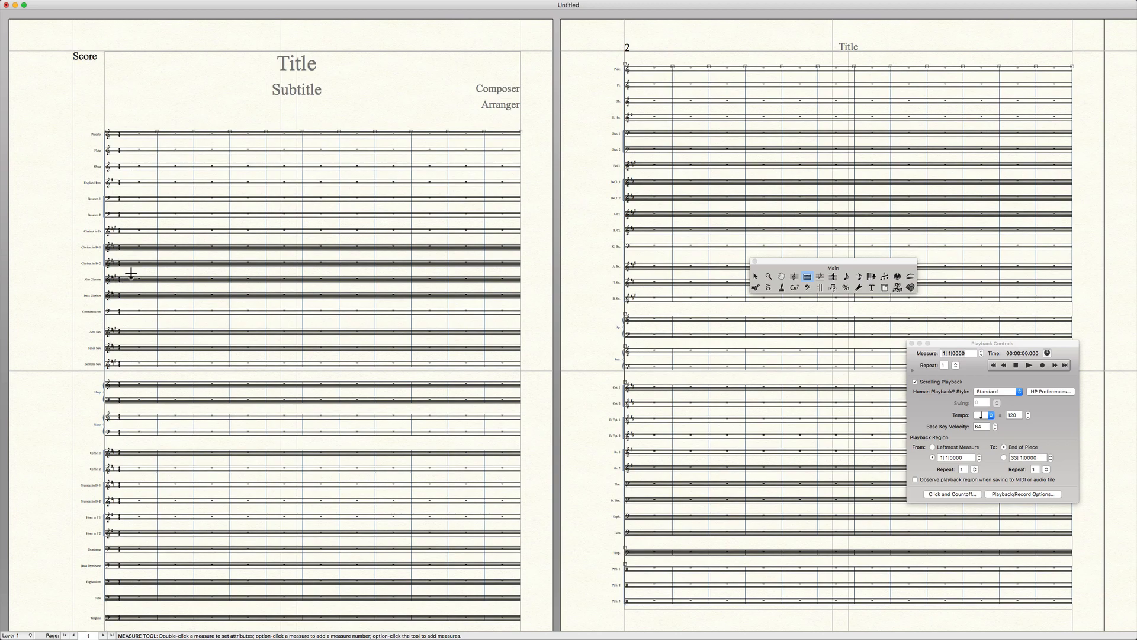
pyautogui.click(6, 6)
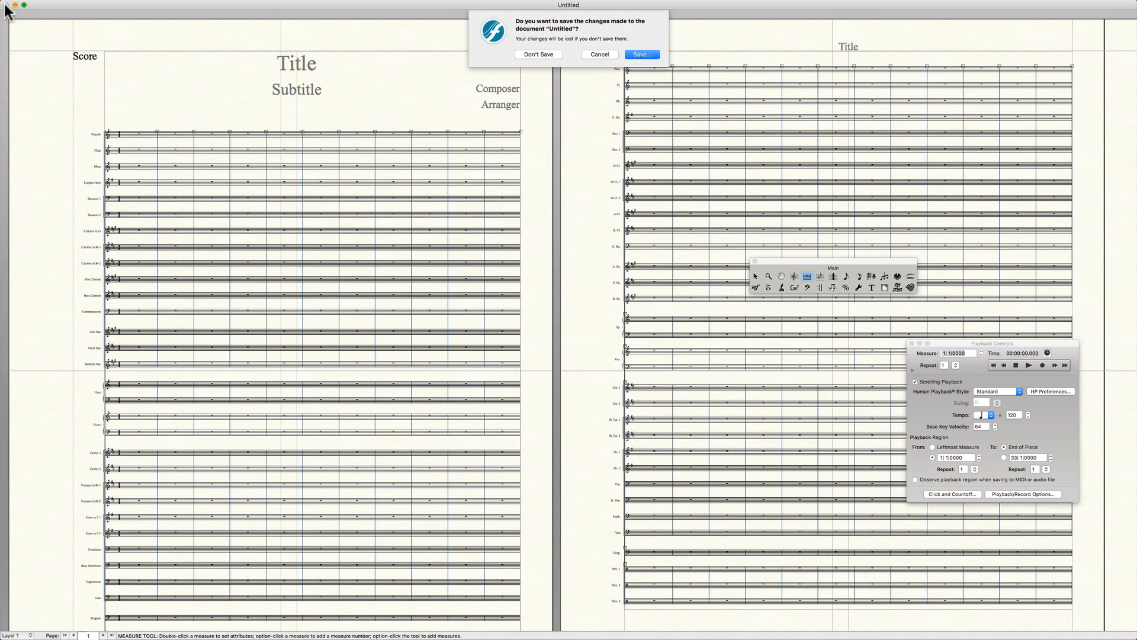
pyautogui.click(543, 52)
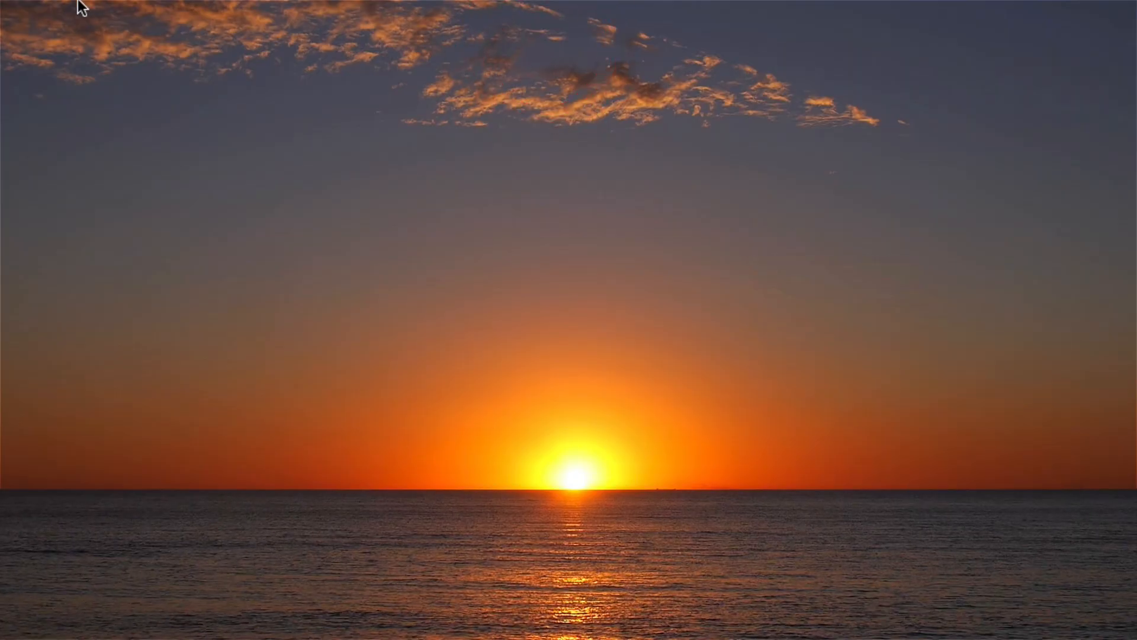
# Reopen the Launch Window and start the Document Setup Wizard for another document.
pyautogui.click(55, 4)
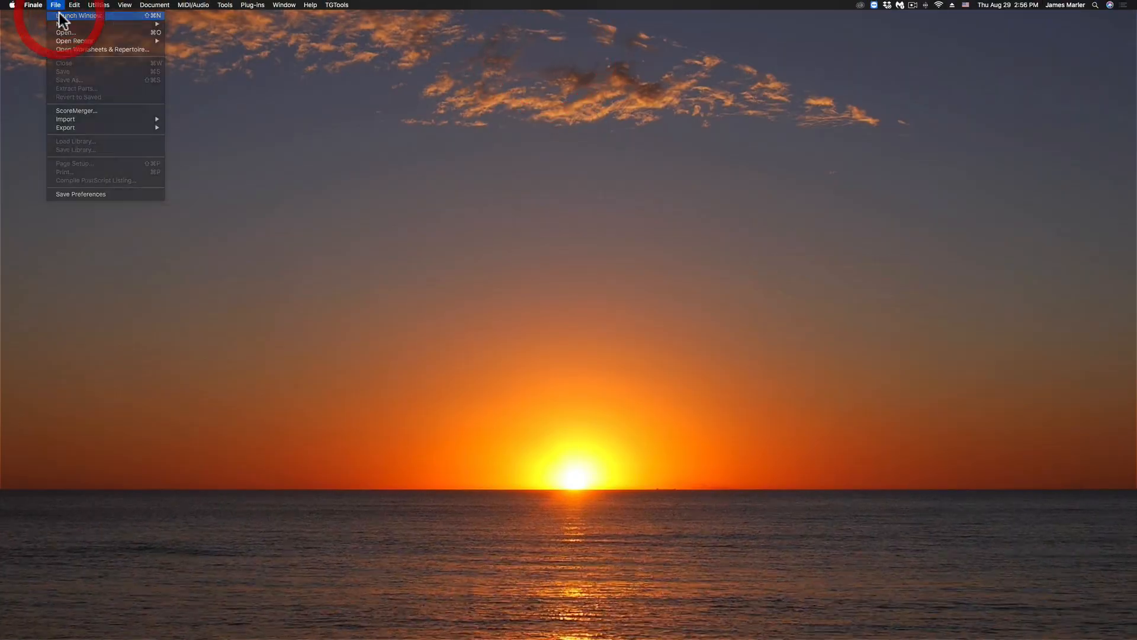
pyautogui.click(60, 15)
pyautogui.click(417, 238)
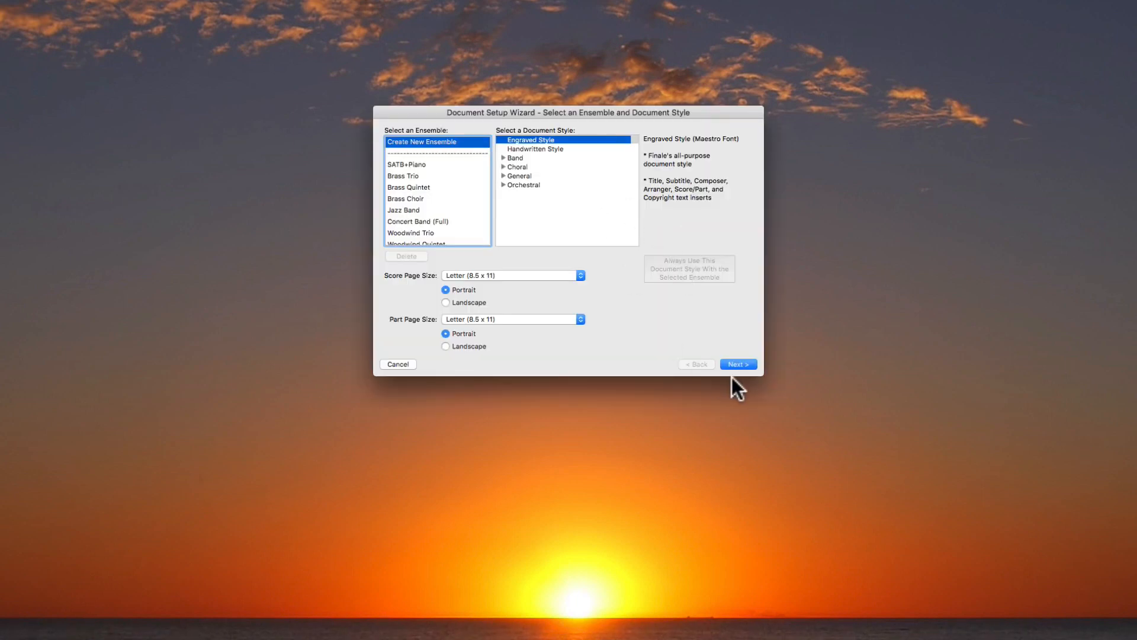
# Add a Grand Staff to a new Engraved Style, Letter-size ensemble and continue to the score information.
pyautogui.click(742, 364)
pyautogui.click(516, 158)
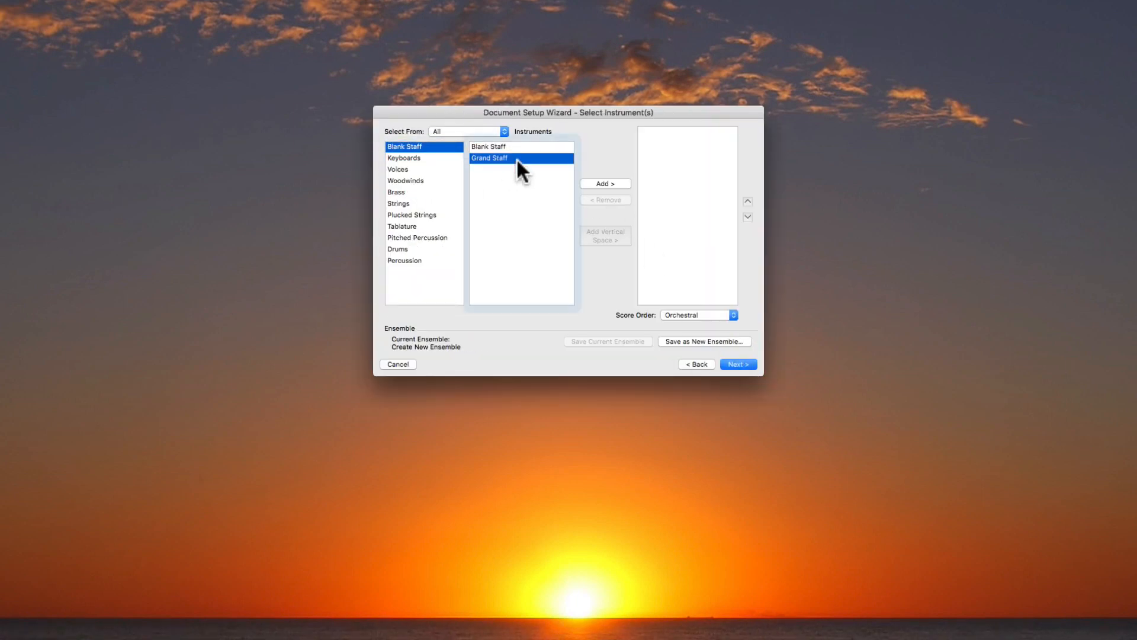
pyautogui.click(606, 183)
pyautogui.click(736, 364)
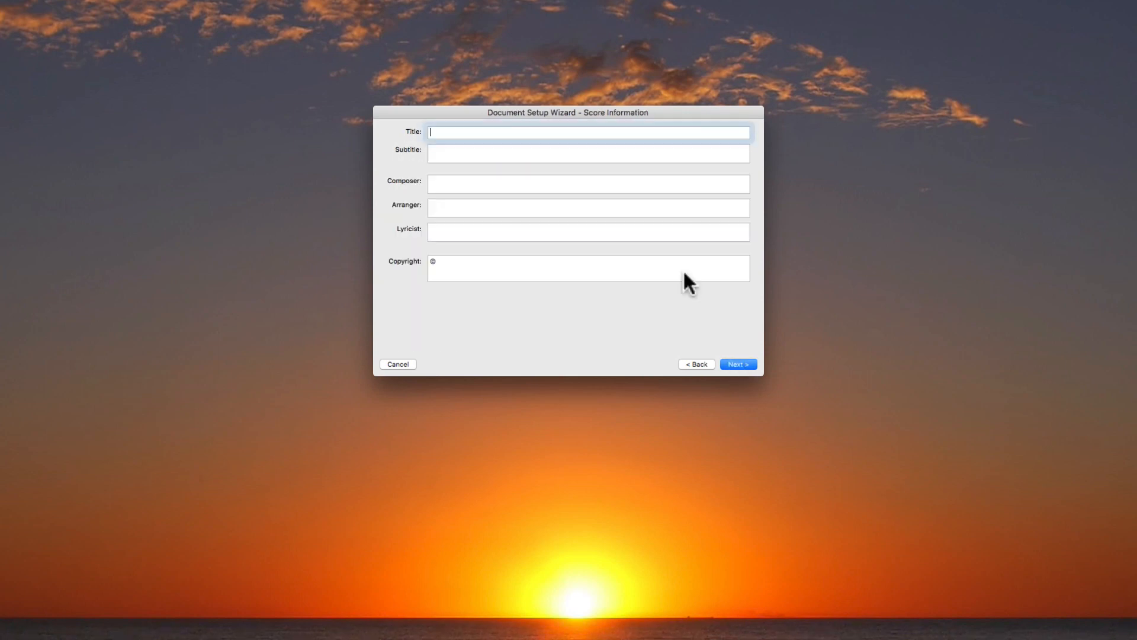
# Enter the title "Scratch Melody File" and the subtitle "from Fall 2019" in the score information.
pyautogui.write('Sc')
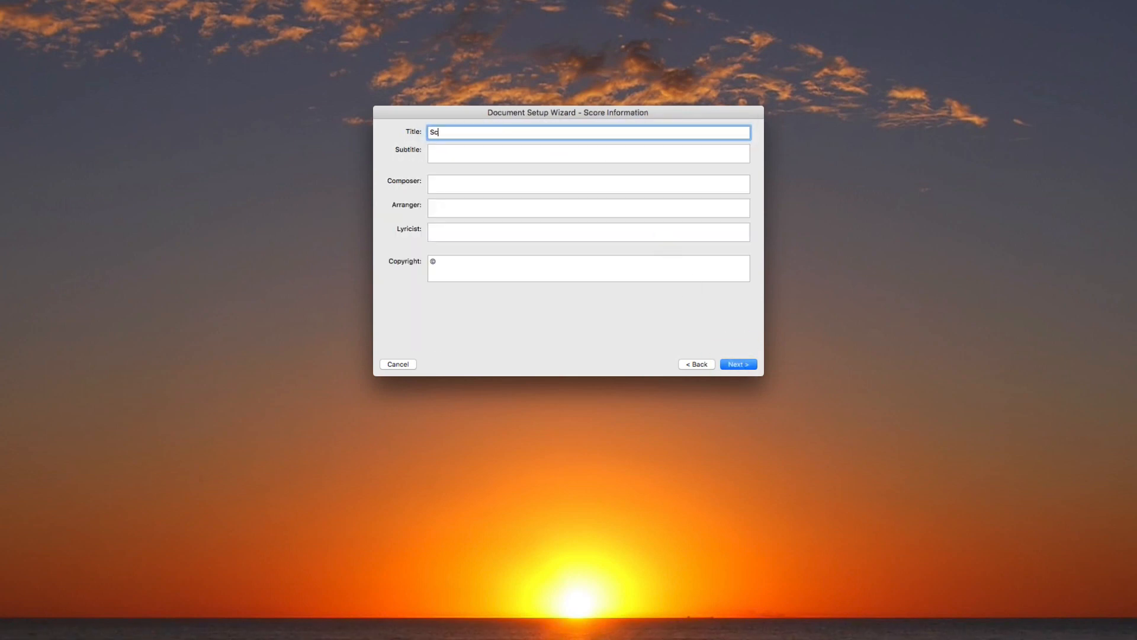
pyautogui.write('ratch Melody File')
pyautogui.click(492, 148)
pyautogui.write('fom')
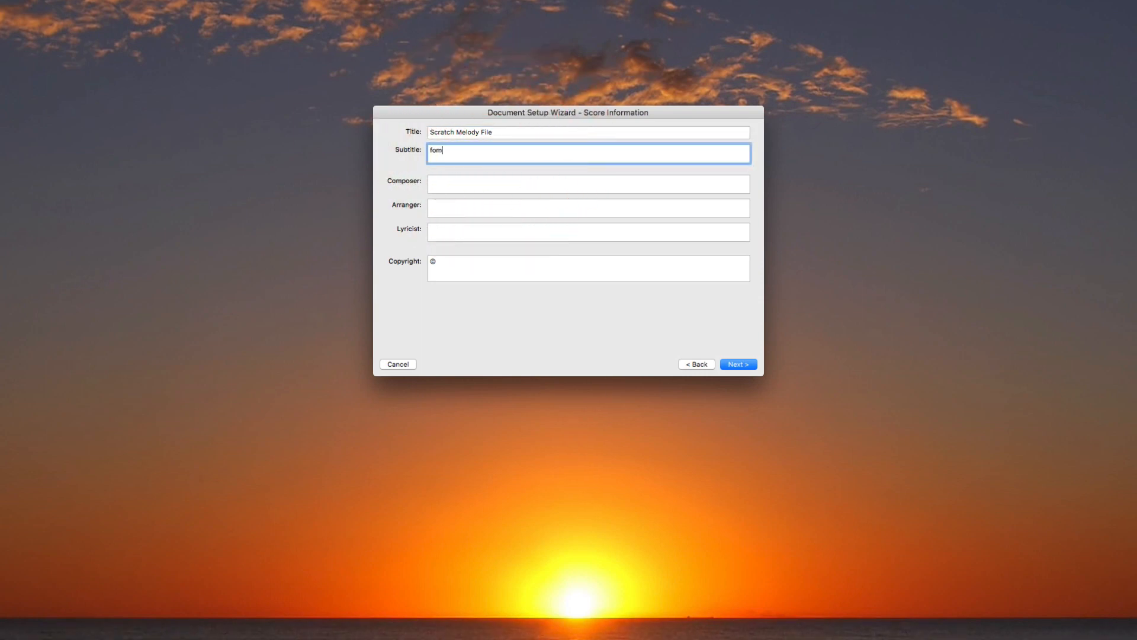
pyautogui.press('BackSpace')
pyautogui.press('BackSpace')
pyautogui.press('BackSpace')
pyautogui.press('BackSpace')
pyautogui.write('from Fall 2019')
# Fill in the composer's full name, the arranger's initials and the lyricist's first name in the score information.
pyautogui.press('Tab')
pyautogui.write('James Marler')
pyautogui.press('Tab')
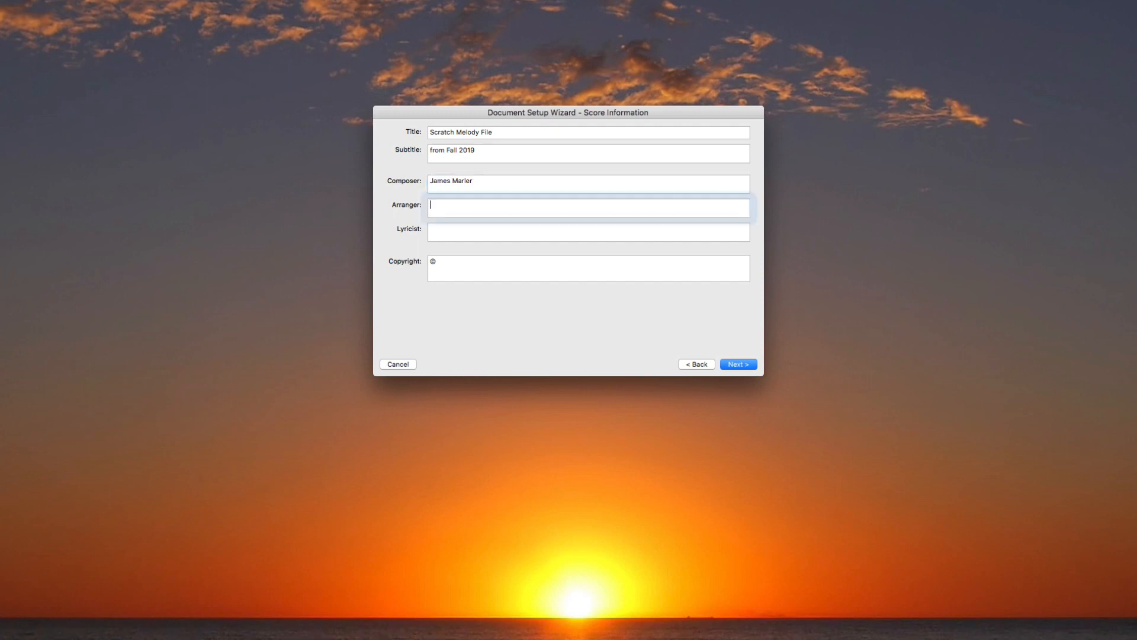
pyautogui.write('JHM')
pyautogui.press('Tab')
pyautogui.write('Jame')
pyautogui.press('Tab')
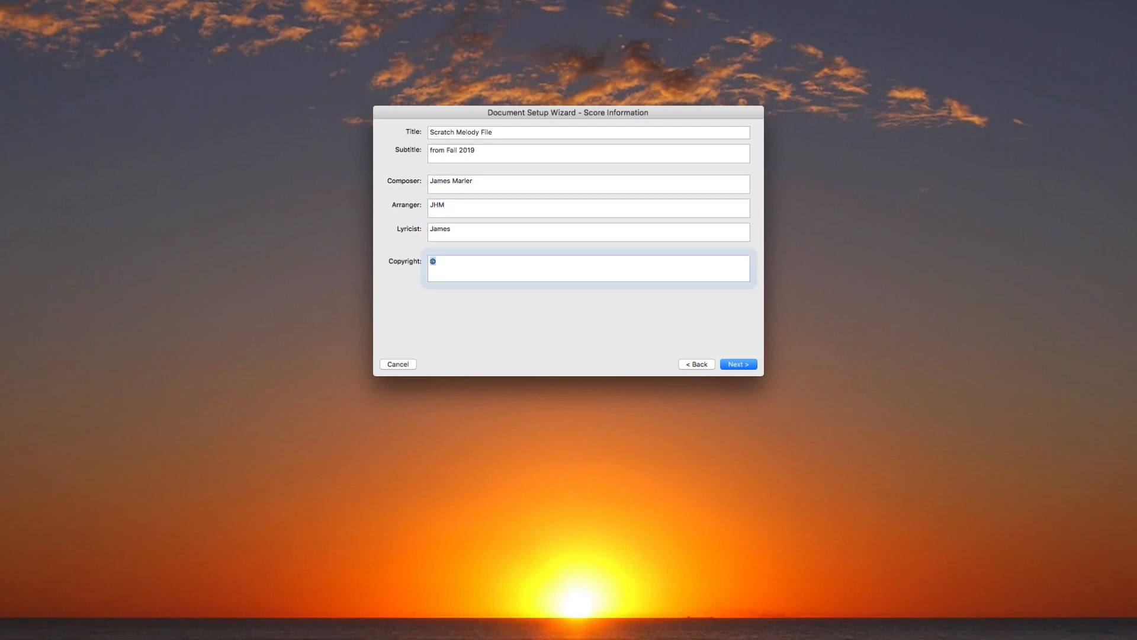
# Enter "Best Songs Ever, LLC (ASCAP)" after the copyright symbol and delete that text, keeping only the symbol.
pyautogui.write('B')
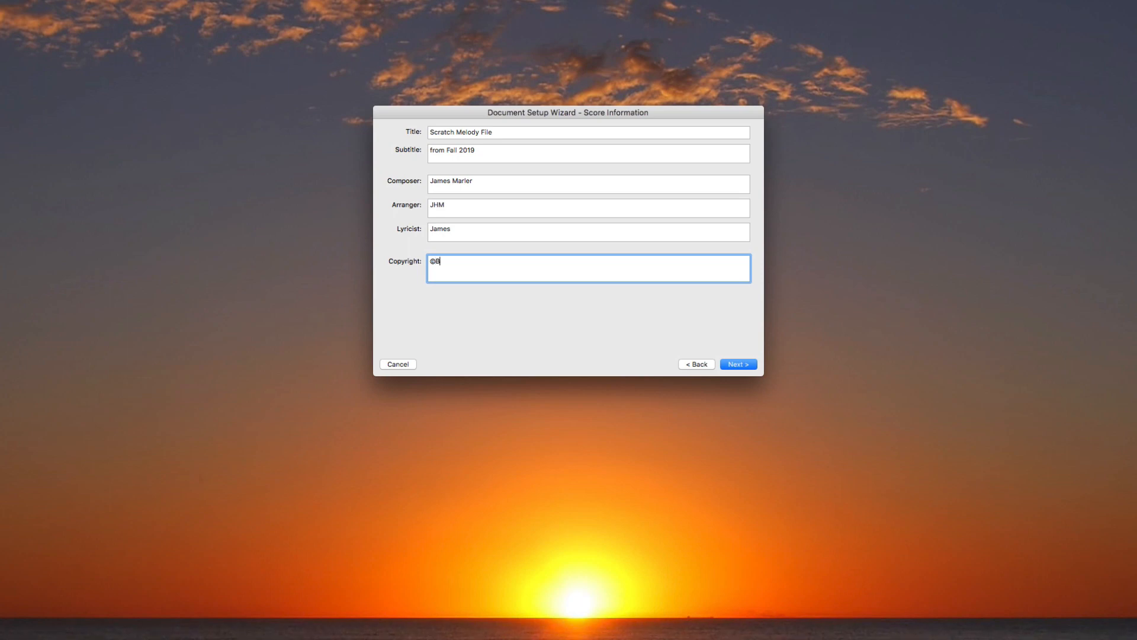
pyautogui.write('est Songs Ever, LLC (ASCAP)')
pyautogui.hotkey('shift', 'alt', 'Left')
pyautogui.hotkey('shift', 'alt', 'Left')
pyautogui.hotkey('shift', 'alt', 'Left')
pyautogui.hotkey('shift', 'alt', 'Left')
pyautogui.hotkey('shift', 'alt', 'Left')
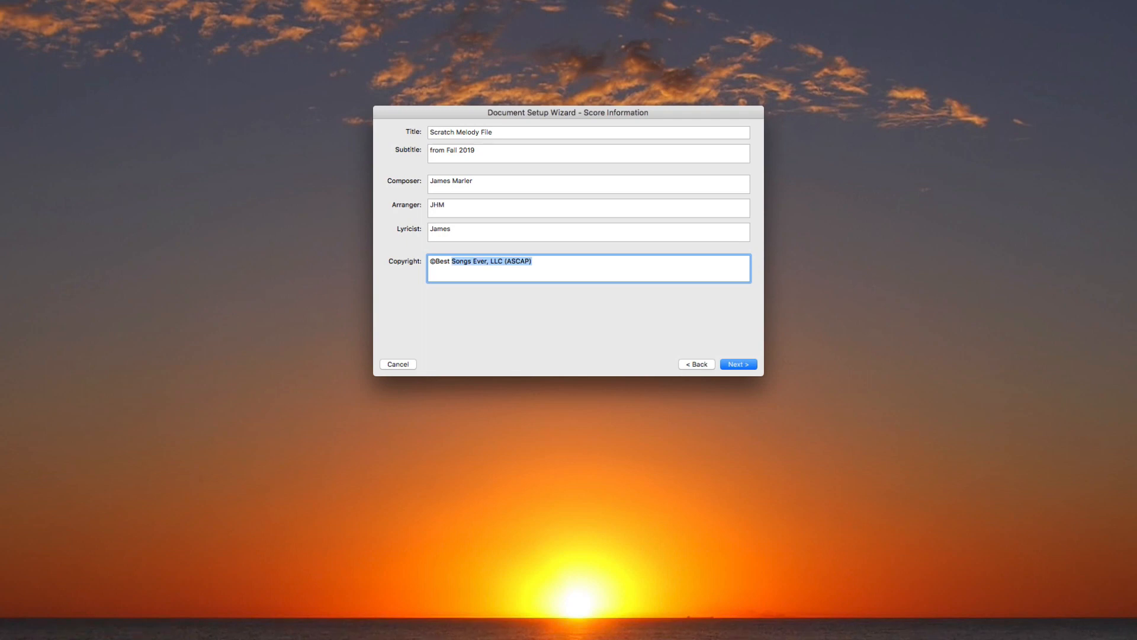
pyautogui.press('BackSpace')
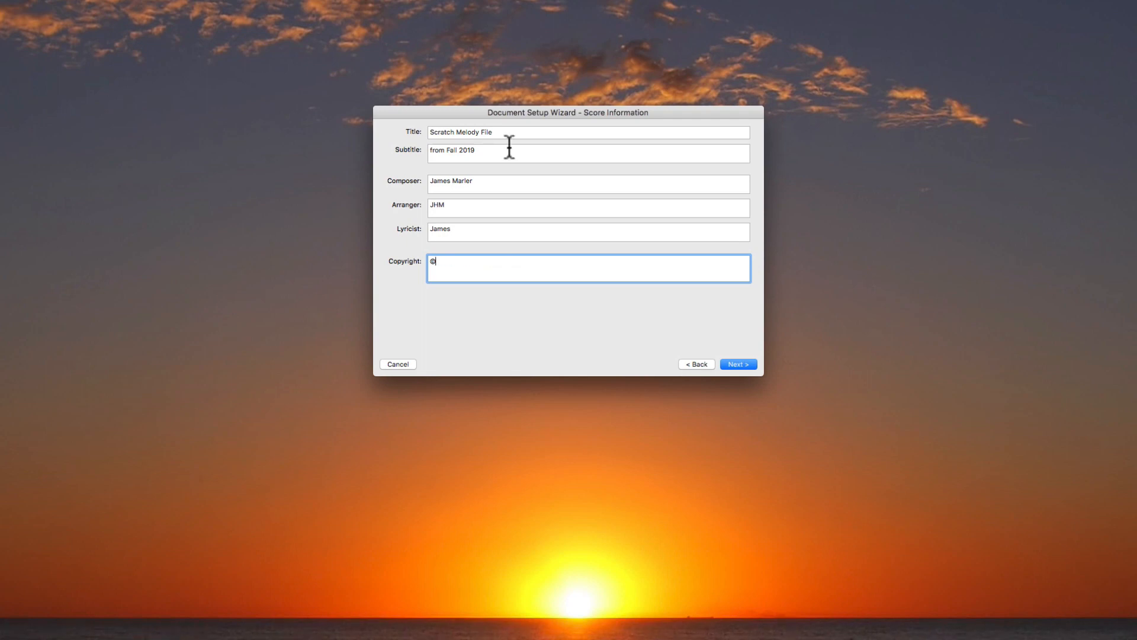
pyautogui.click(473, 204)
pyautogui.press('Tab')
pyautogui.press('Tab')
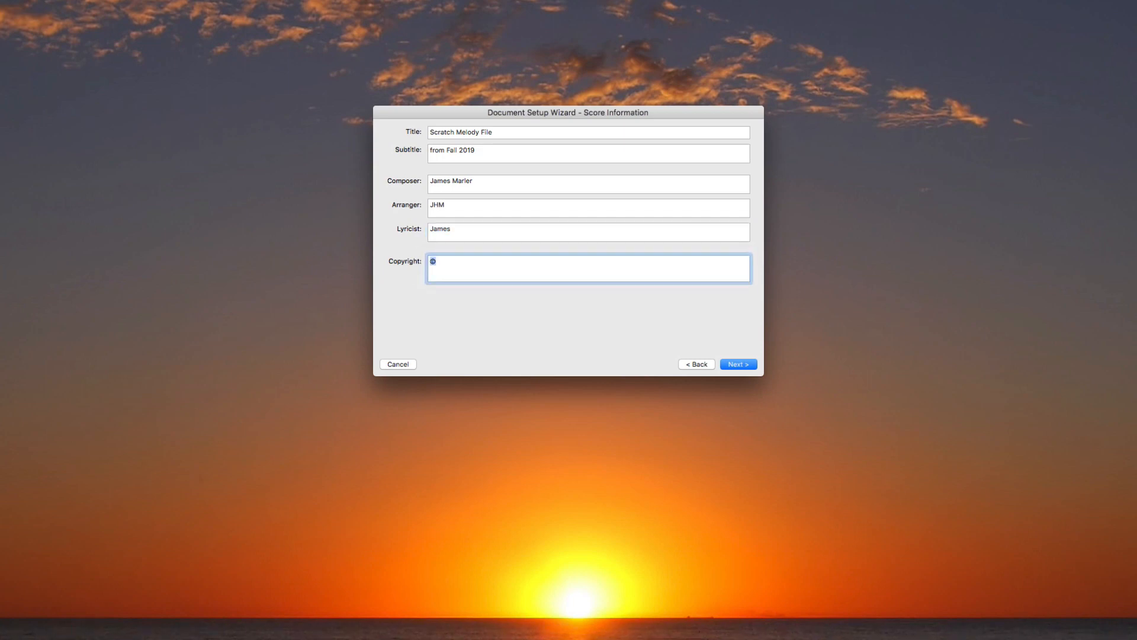
# Replace the copyright text with "©2019 Best Songs Ever, LLC (ASCAP)" and continue to the score settings.
pyautogui.press('BackSpace')
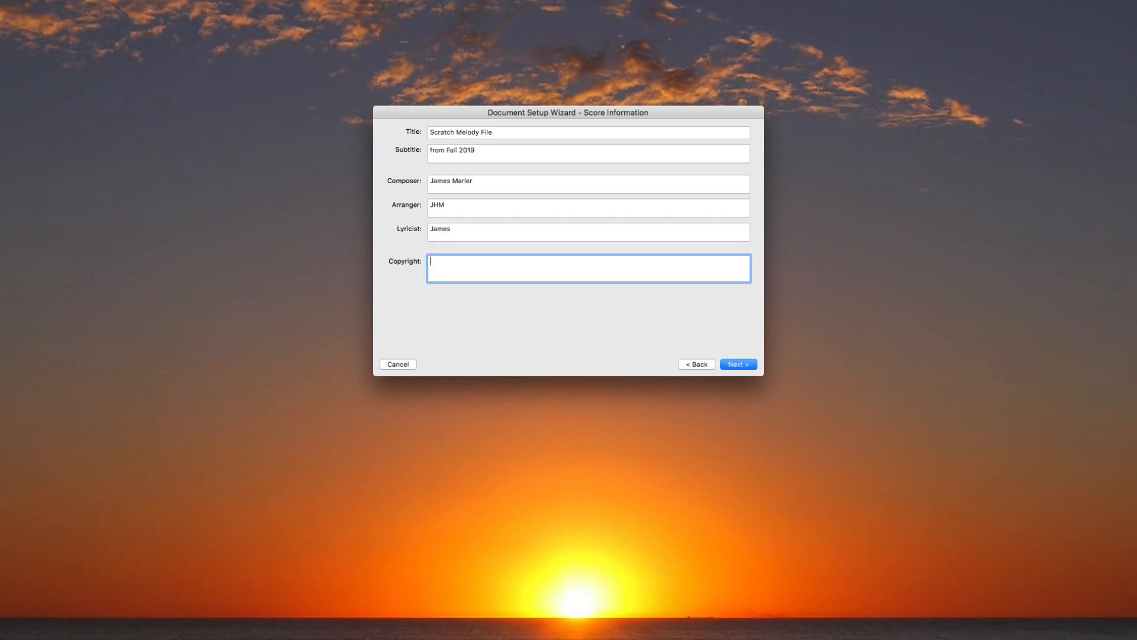
pyautogui.write('©2019 Best Songs Ever, LLC (ASCAP)')
pyautogui.click(735, 363)
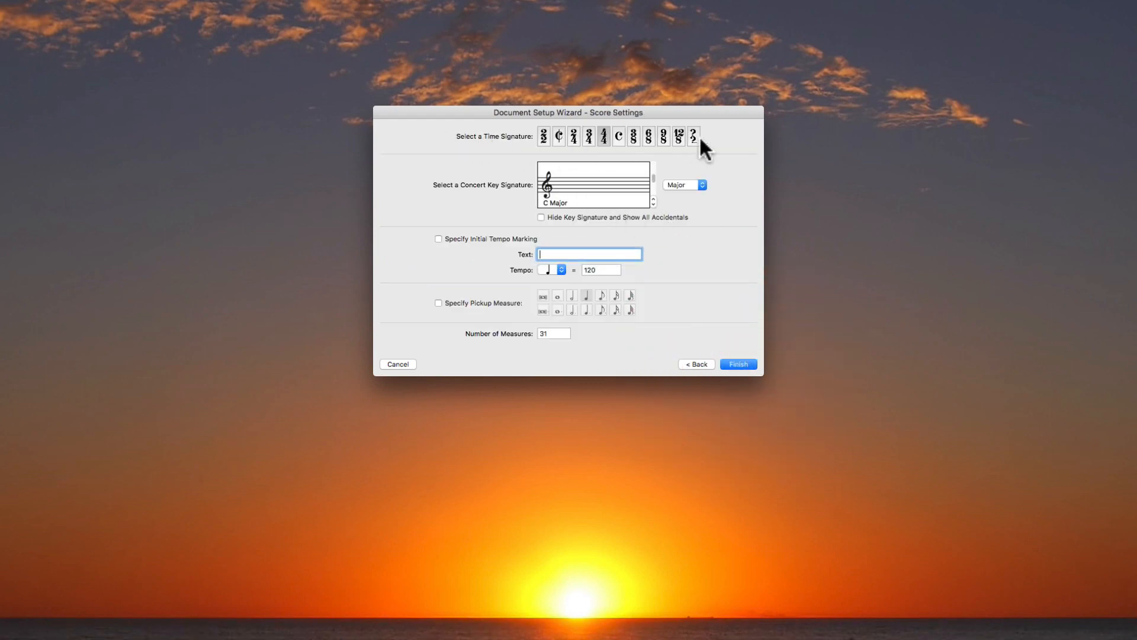
# Choose the 4/4 time signature and the C Major concert key signature for the score.
pyautogui.click(605, 136)
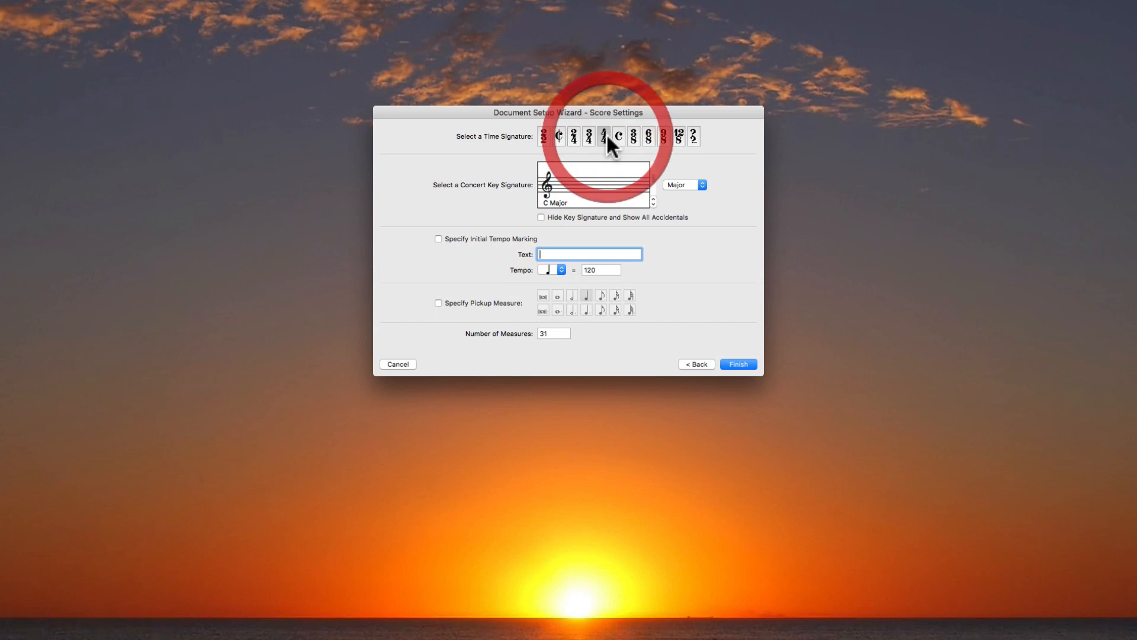
pyautogui.click(654, 195)
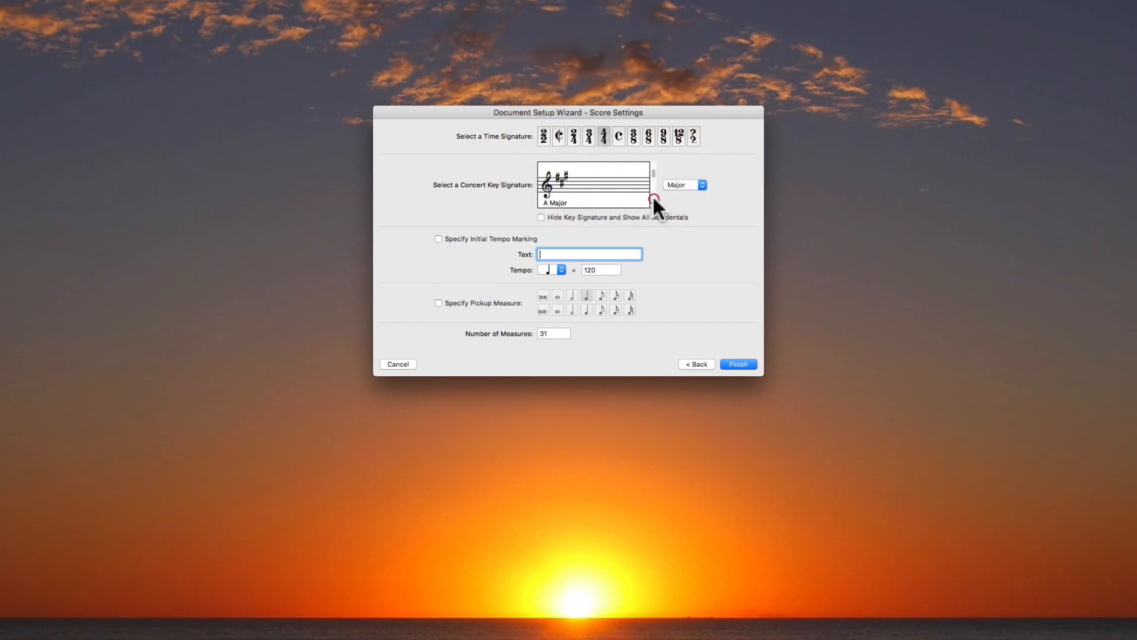
pyautogui.click(652, 201)
pyautogui.click(682, 183)
pyautogui.click(727, 196)
pyautogui.click(654, 199)
pyautogui.click(654, 200)
# Specify an initial tempo marking "Epic Rock" at quarter note = 115 and finish creating the score.
pyautogui.click(438, 239)
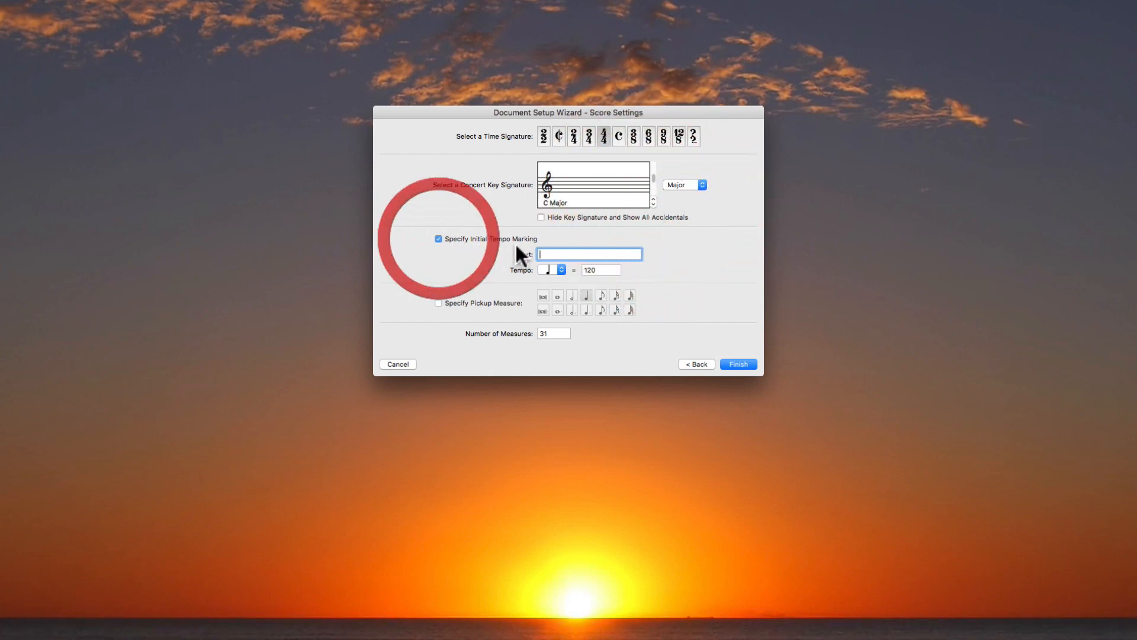
pyautogui.click(562, 254)
pyautogui.write('Epic Rock')
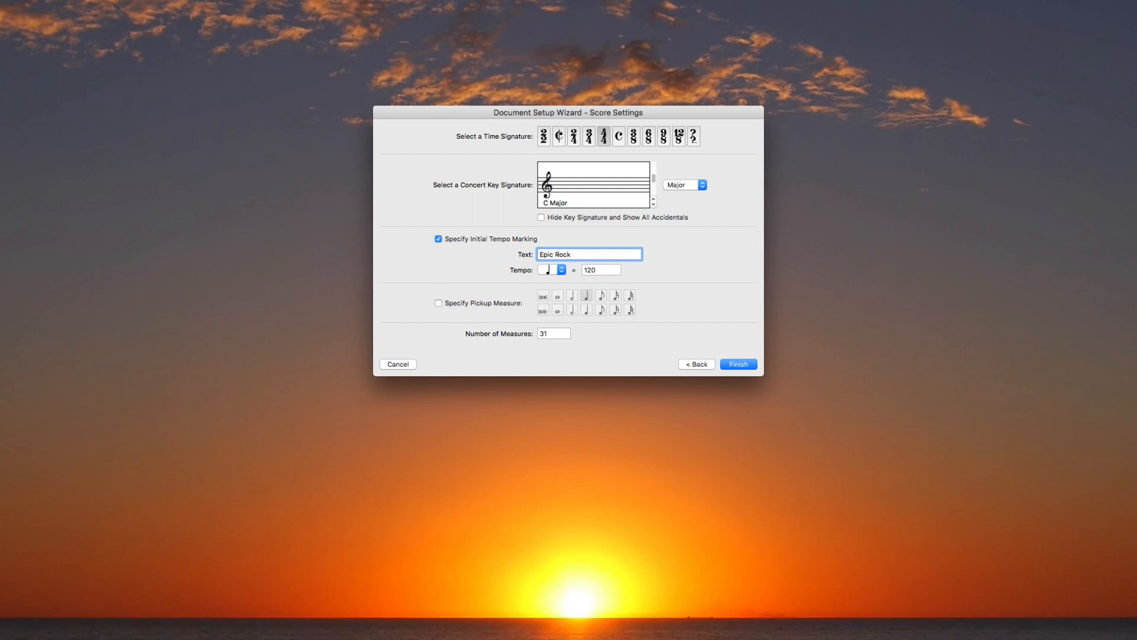
pyautogui.doubleClick(604, 269)
pyautogui.write('11')
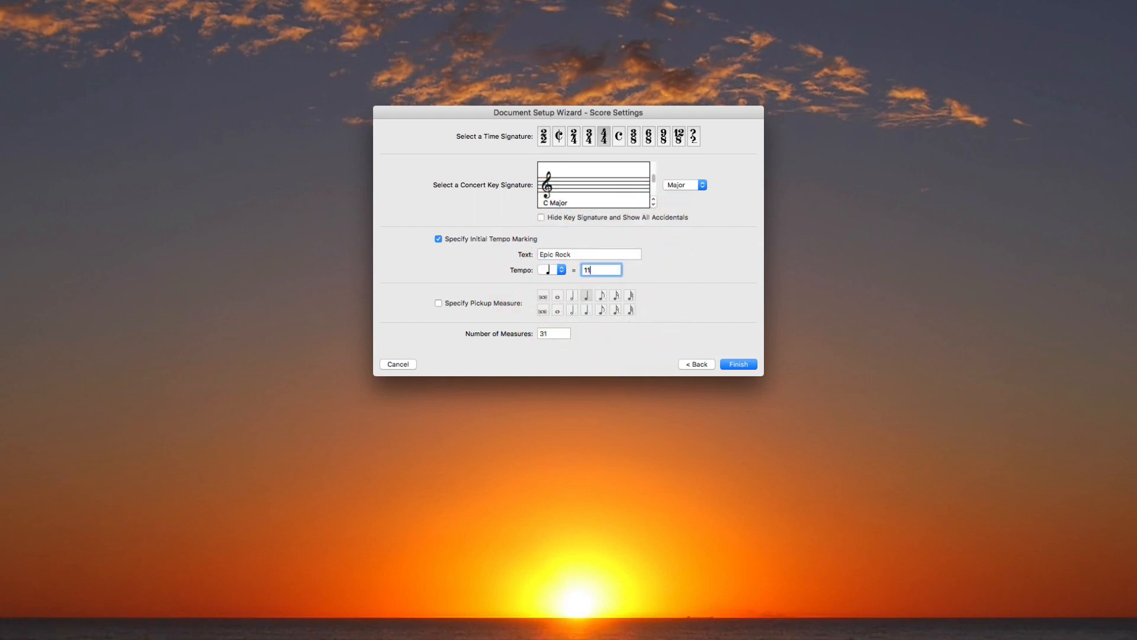
pyautogui.click(732, 363)
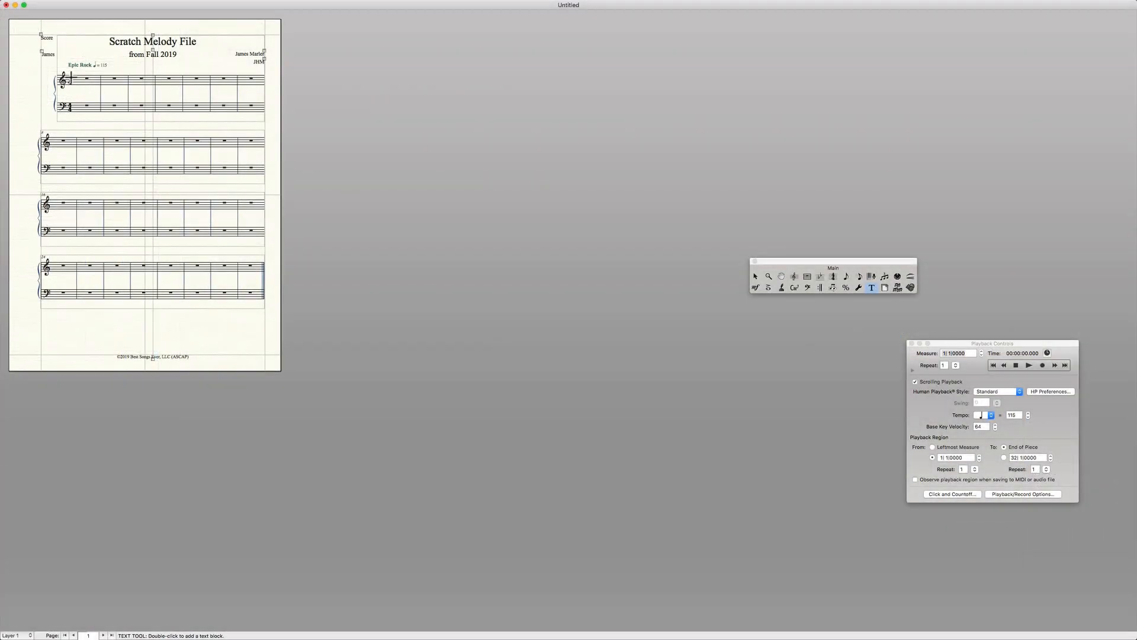
# Examine the title, subtitle, credits, tempo marking and copyright line on the new score's page.
pyautogui.press('super+2')
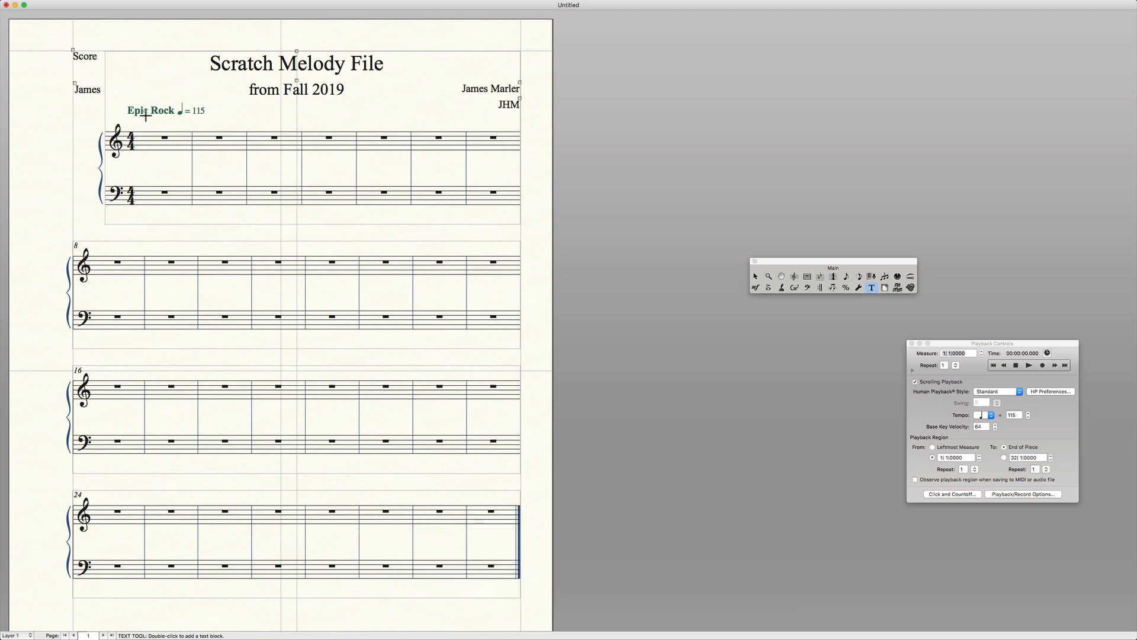
pyautogui.scroll(-8, 283, 188)
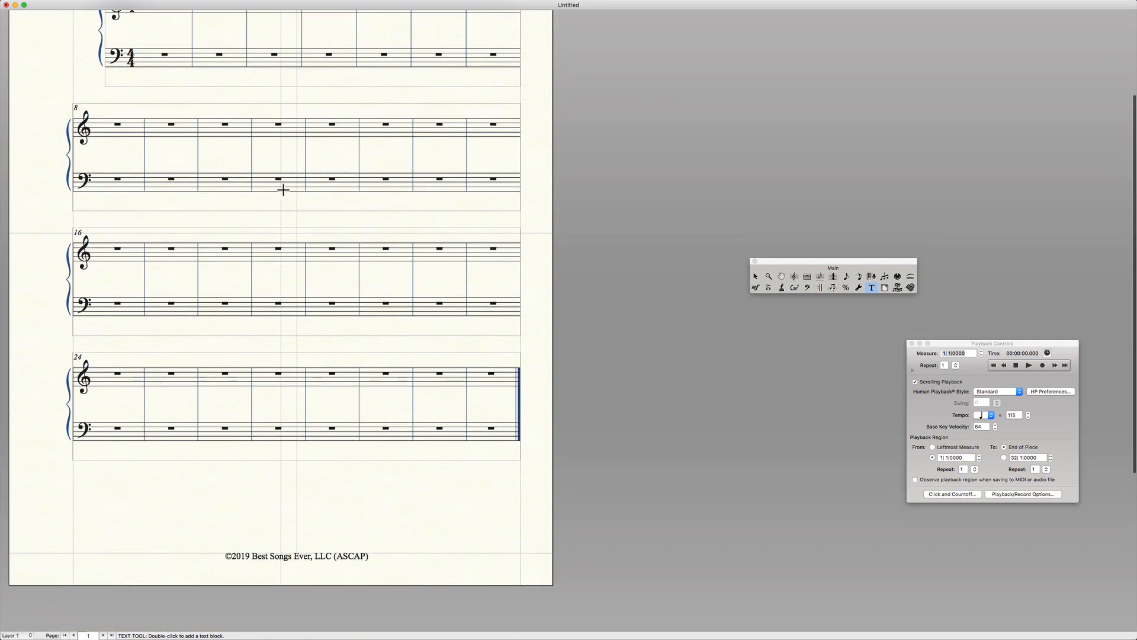
pyautogui.scroll(8, 197, 401)
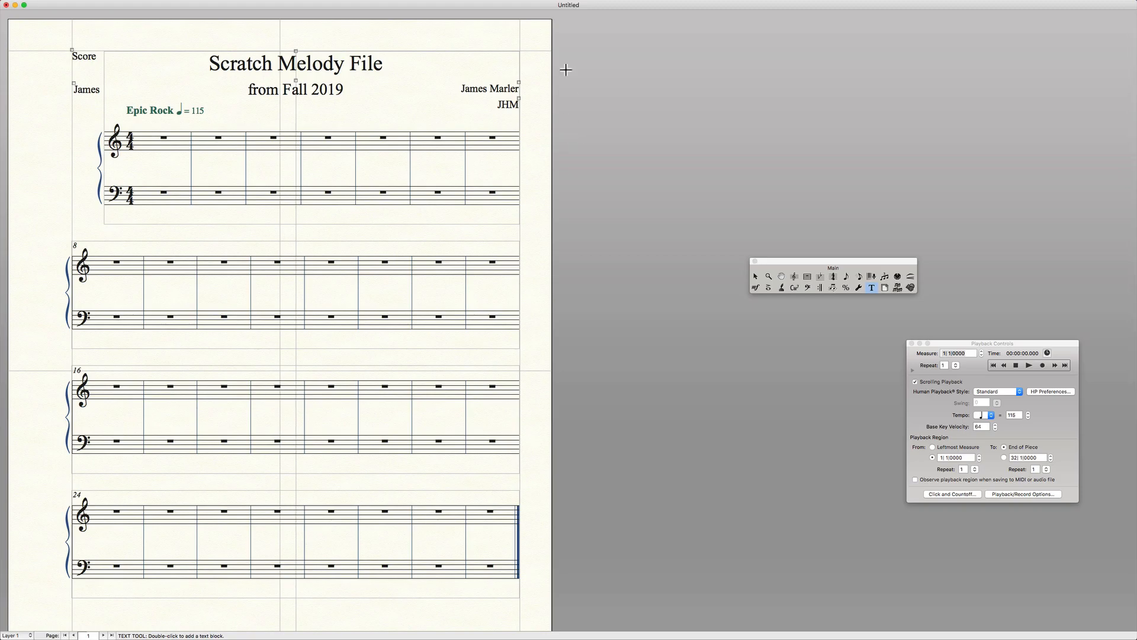
pyautogui.moveTo(455, 75); pyautogui.dragTo(541, 112)
pyautogui.moveTo(55, 71); pyautogui.dragTo(119, 107)
pyautogui.moveTo(185, 45); pyautogui.dragTo(407, 78)
pyautogui.moveTo(243, 78); pyautogui.dragTo(326, 96)
pyautogui.moveTo(119, 99); pyautogui.dragTo(219, 118)
pyautogui.scroll(-5, 249, 213)
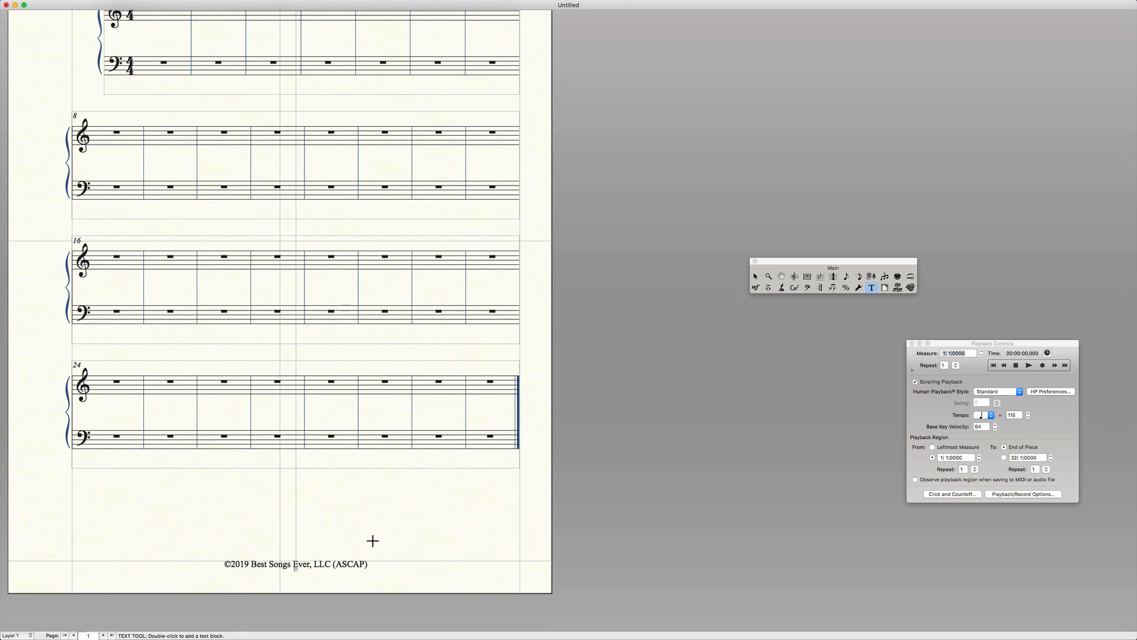
pyautogui.scroll(5, 372, 540)
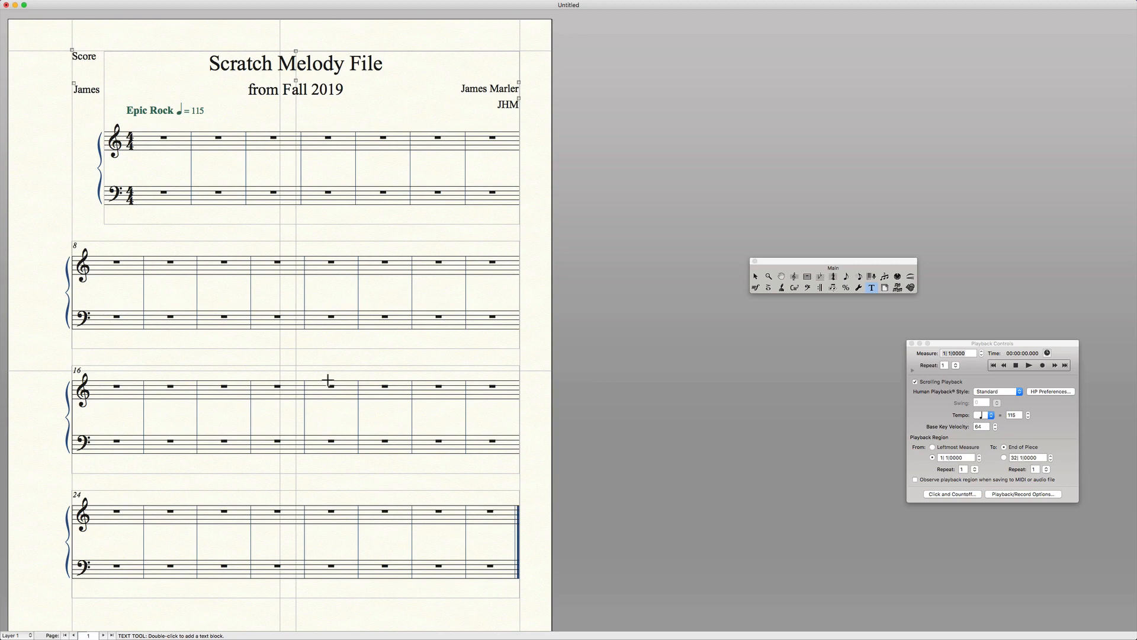
# Switch from the score to editing Part 1 and enlarge its pages.
pyautogui.moveTo(195, 1)
pyautogui.click(154, 5)
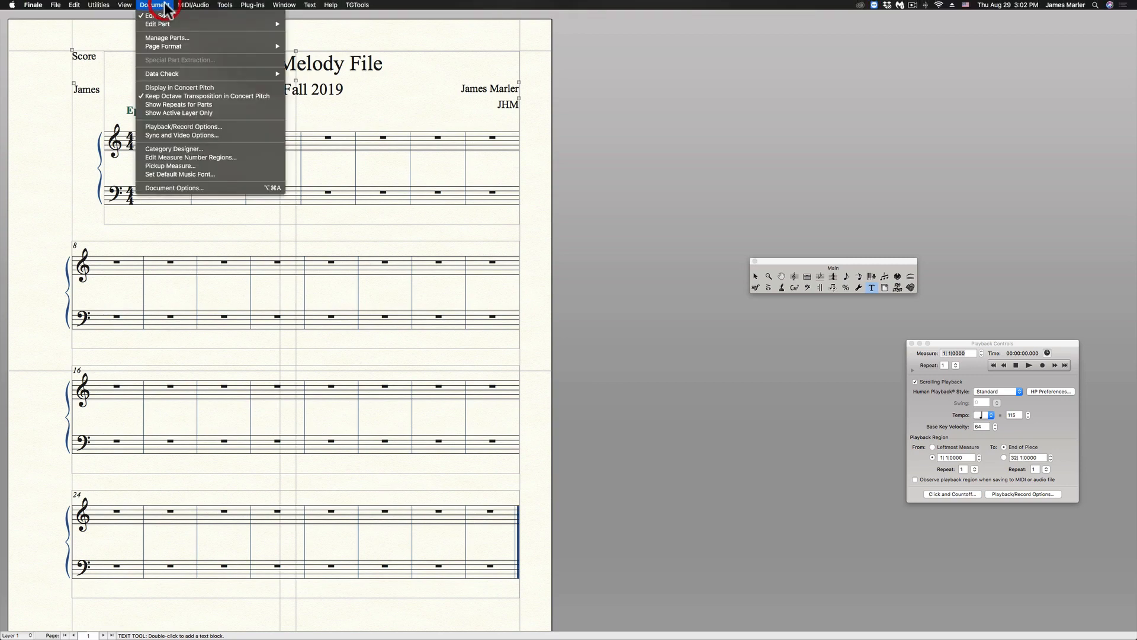
pyautogui.moveTo(162, 24)
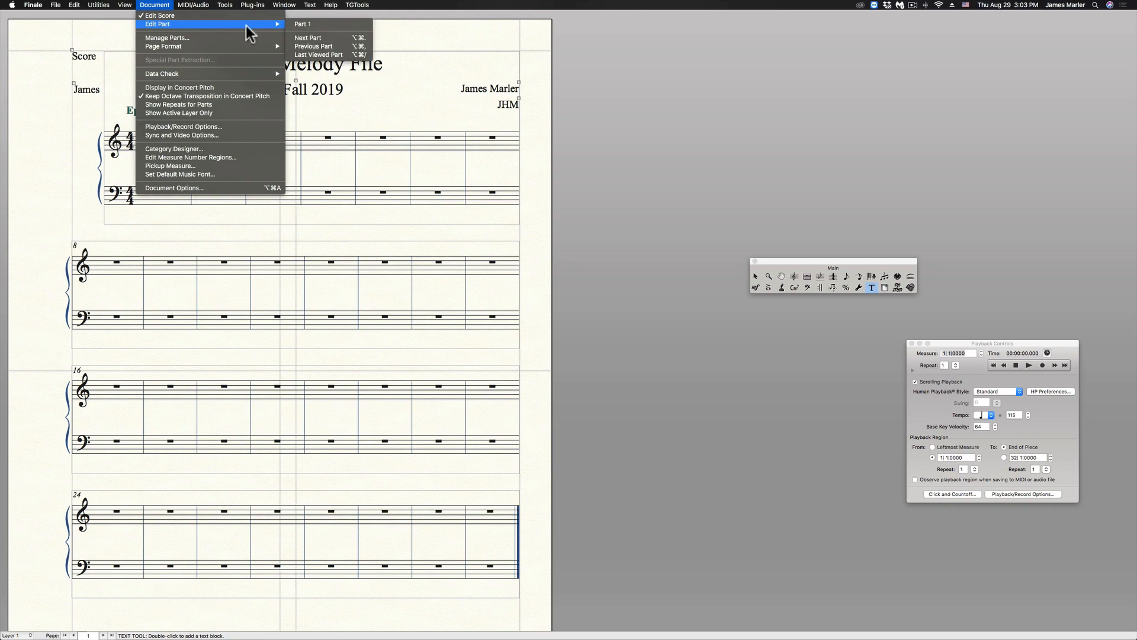
pyautogui.click(300, 25)
pyautogui.press('super+2')
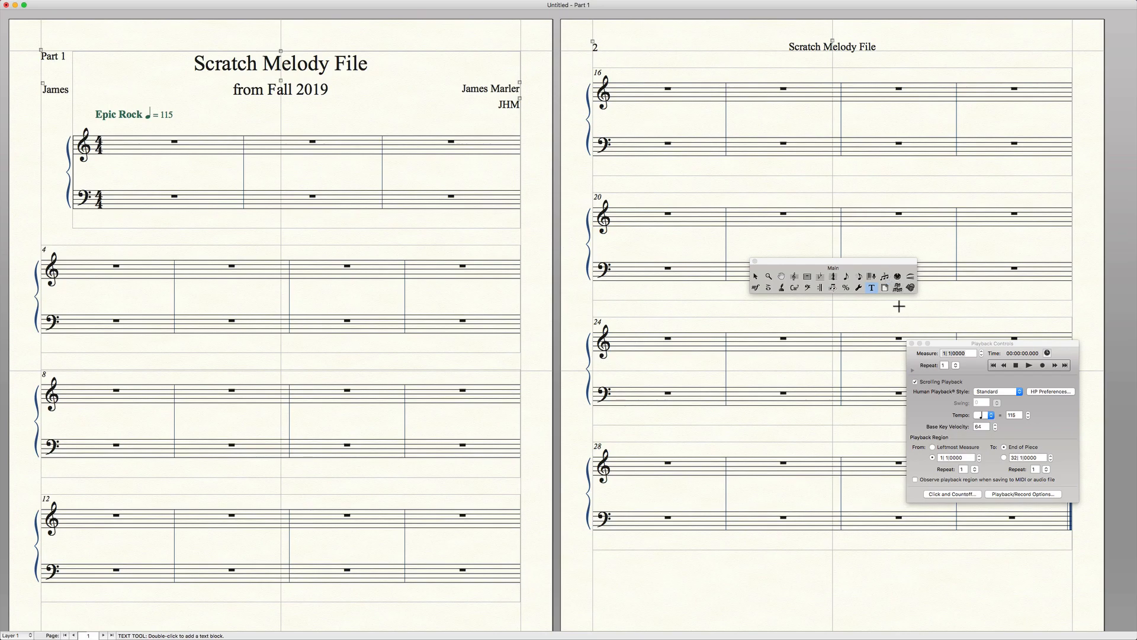
# Delete the separate page number on page 2 and append the Part/Score Name insert in parentheses to the header title.
pyautogui.click(872, 287)
pyautogui.press('BackSpace')
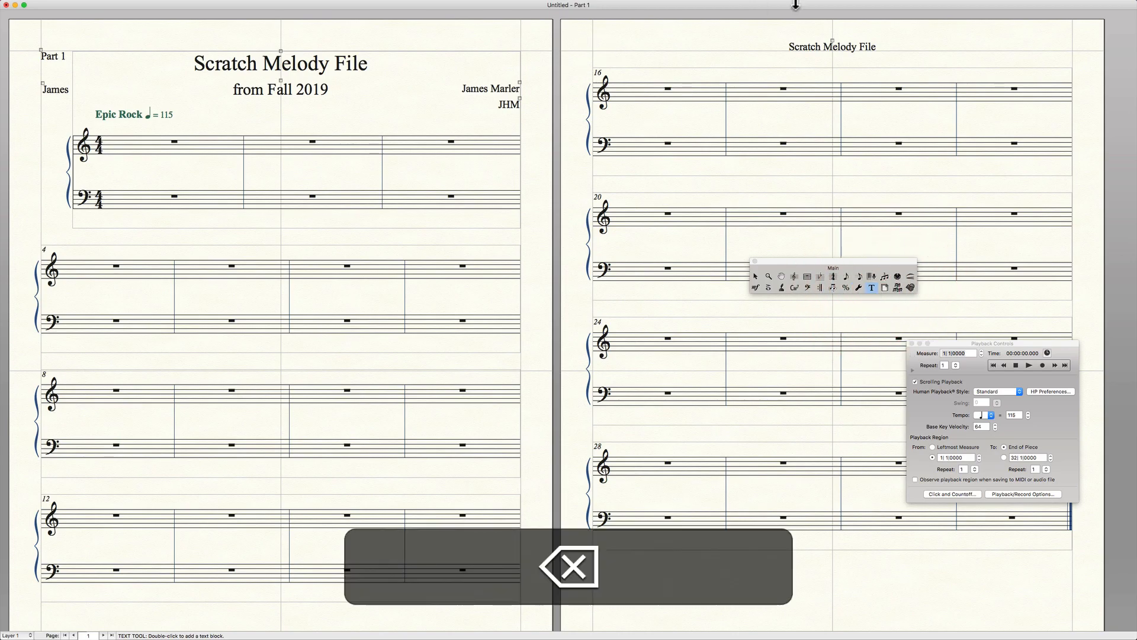
pyautogui.doubleClick(833, 42)
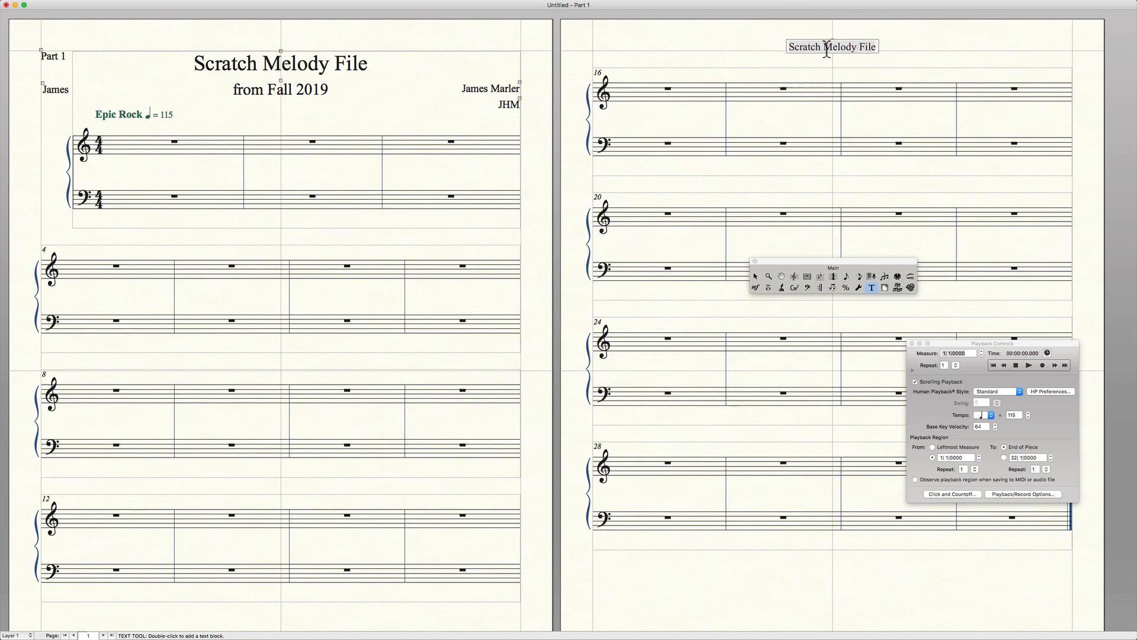
pyautogui.press('Left')
pyautogui.write('(')
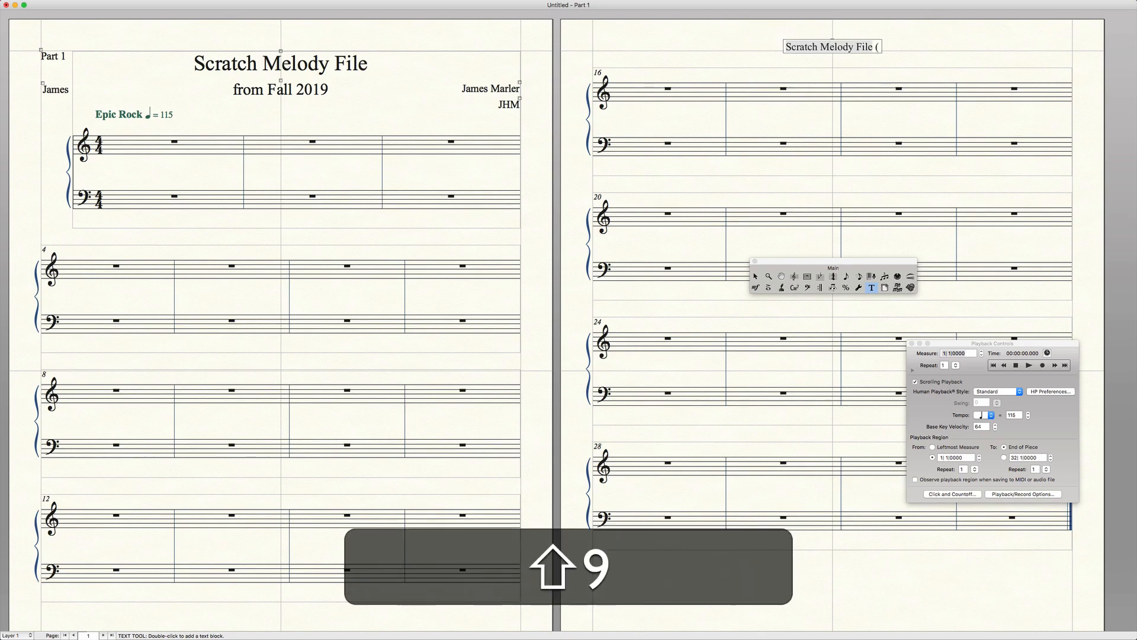
pyautogui.moveTo(342, 6)
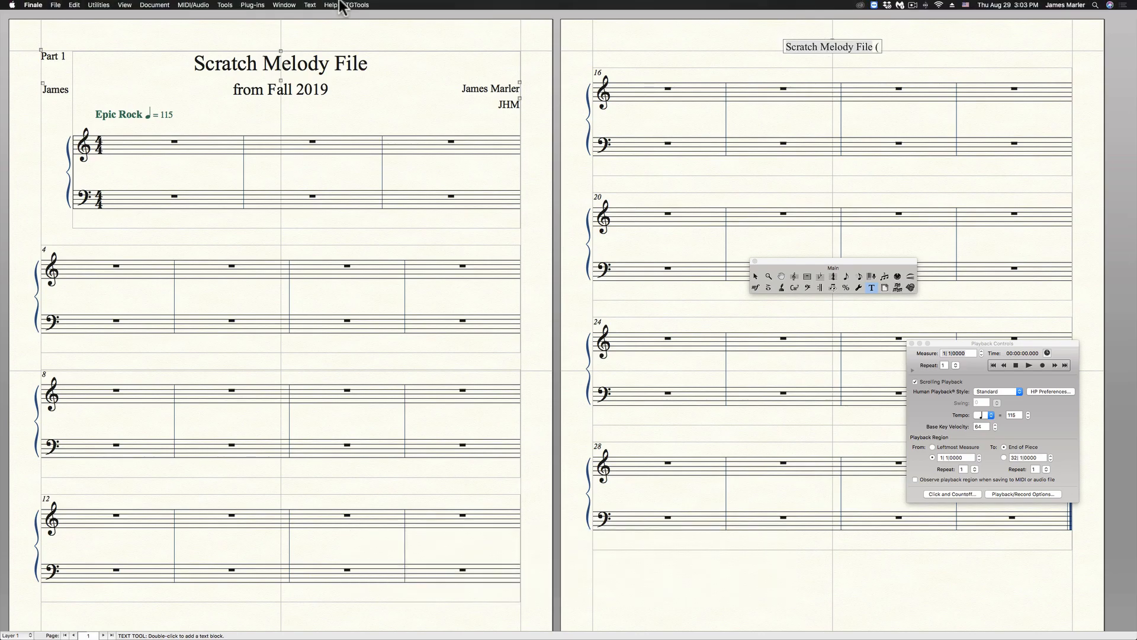
pyautogui.click(309, 5)
pyautogui.moveTo(350, 78)
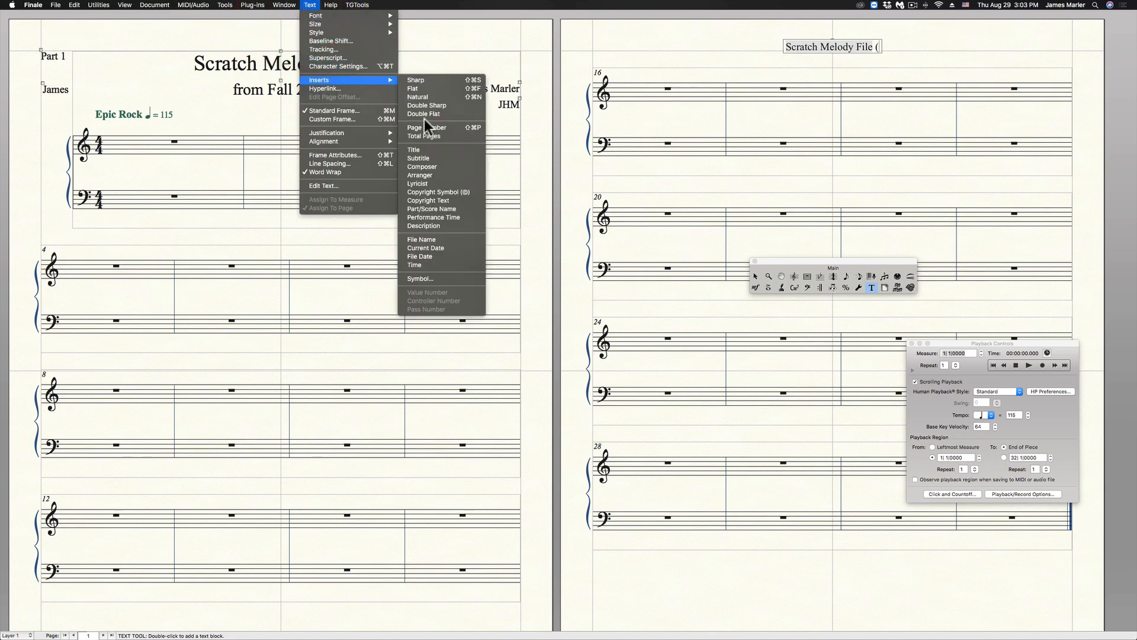
pyautogui.click(436, 209)
pyautogui.write(')')
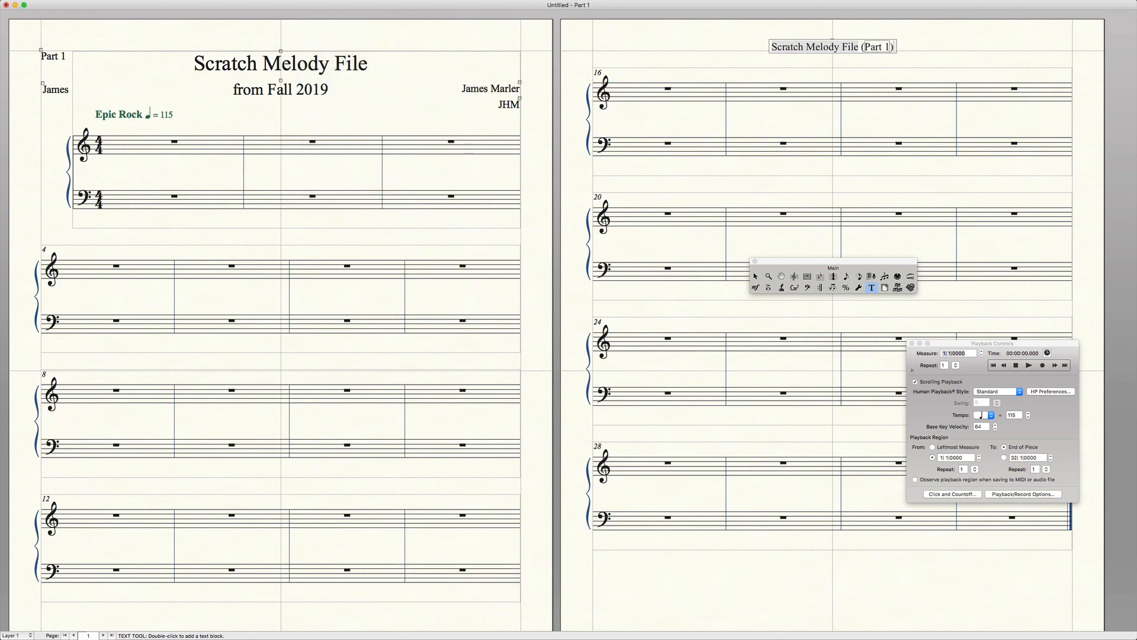
pyautogui.write(' - ')
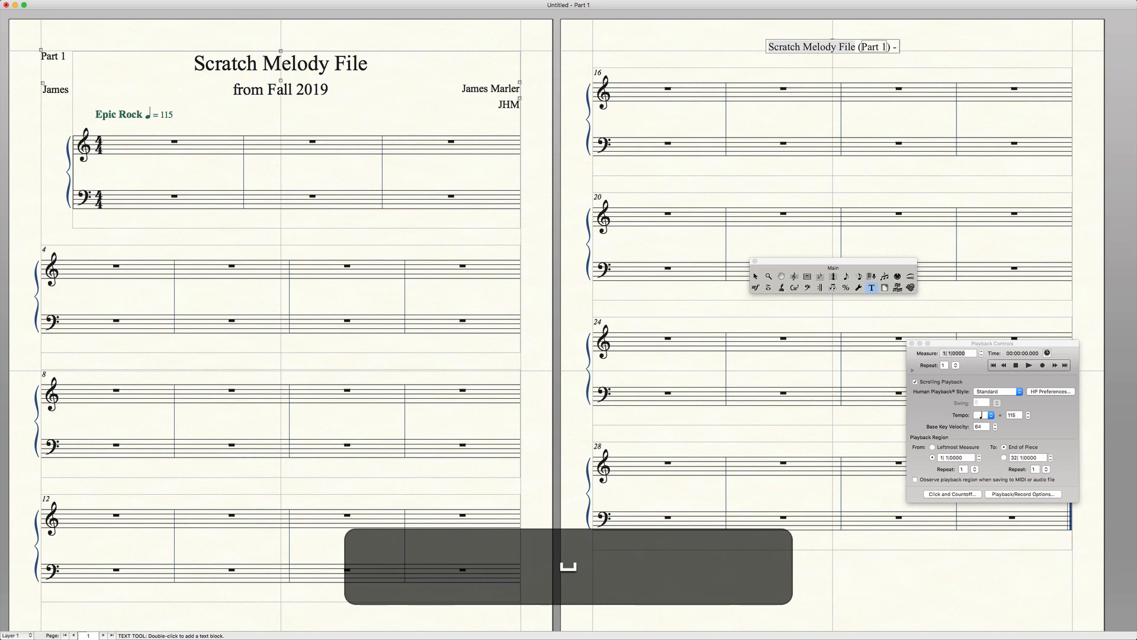
pyautogui.write('pg.')
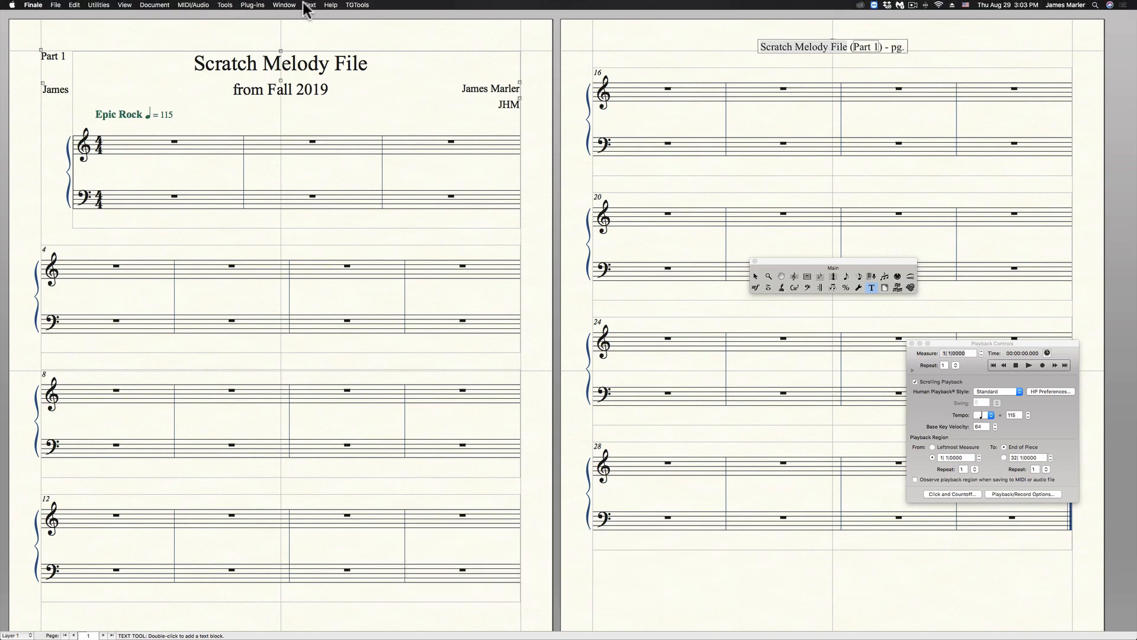
# Extend the page 2 header with " - pg. ", the Page Number insert, " of " and the Total Pages insert.
pyautogui.click(310, 5)
pyautogui.moveTo(332, 80)
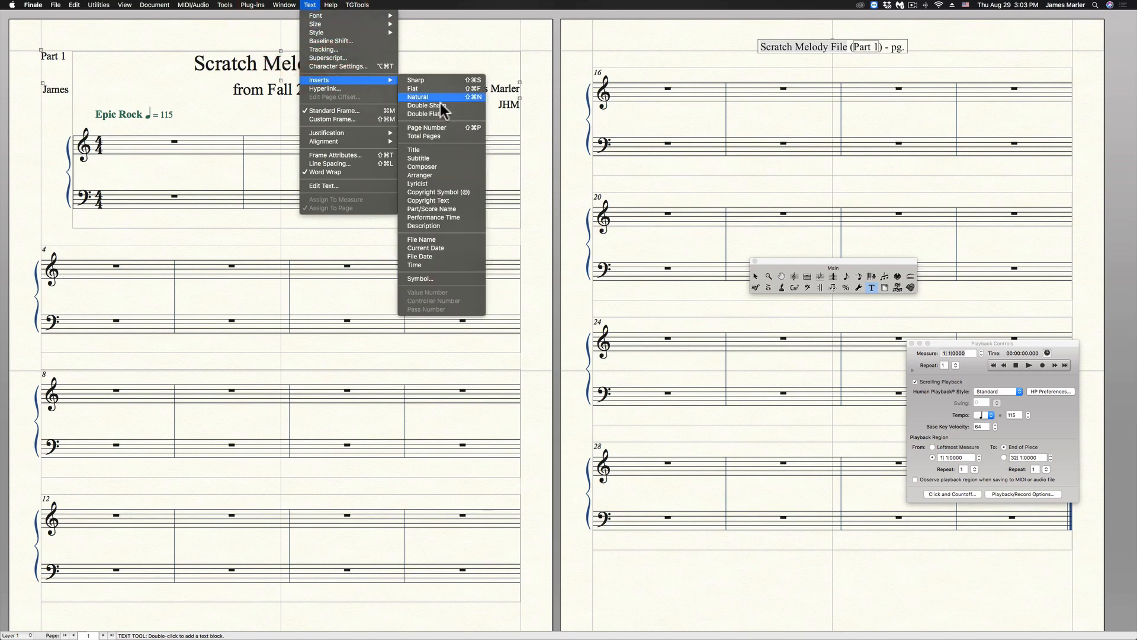
pyautogui.click(447, 128)
pyautogui.write('of')
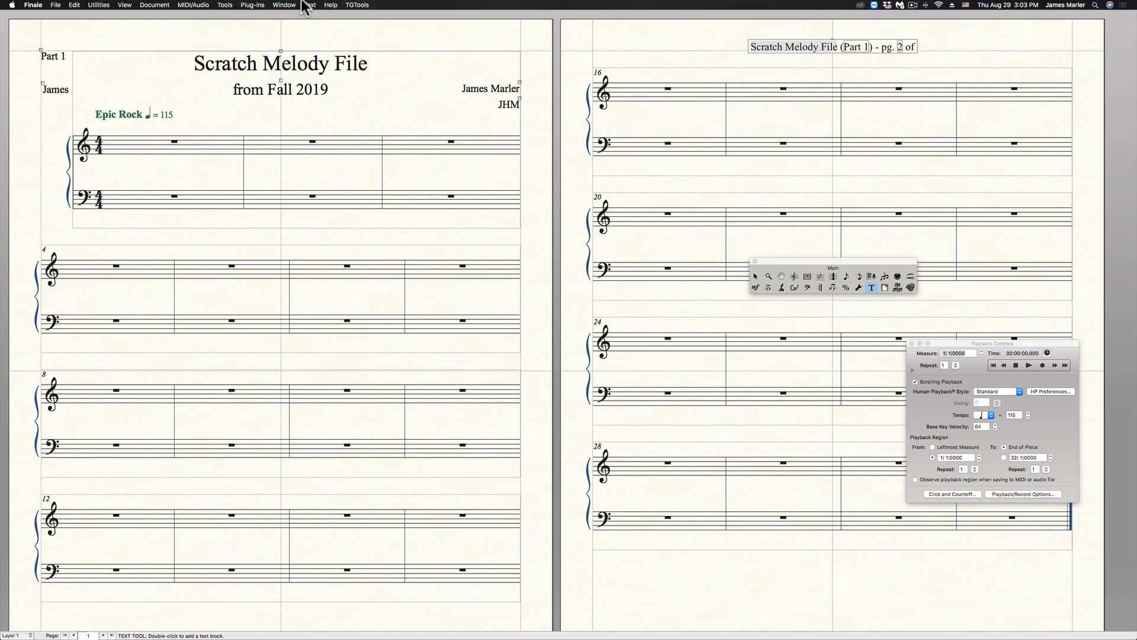
pyautogui.click(310, 5)
pyautogui.moveTo(344, 81)
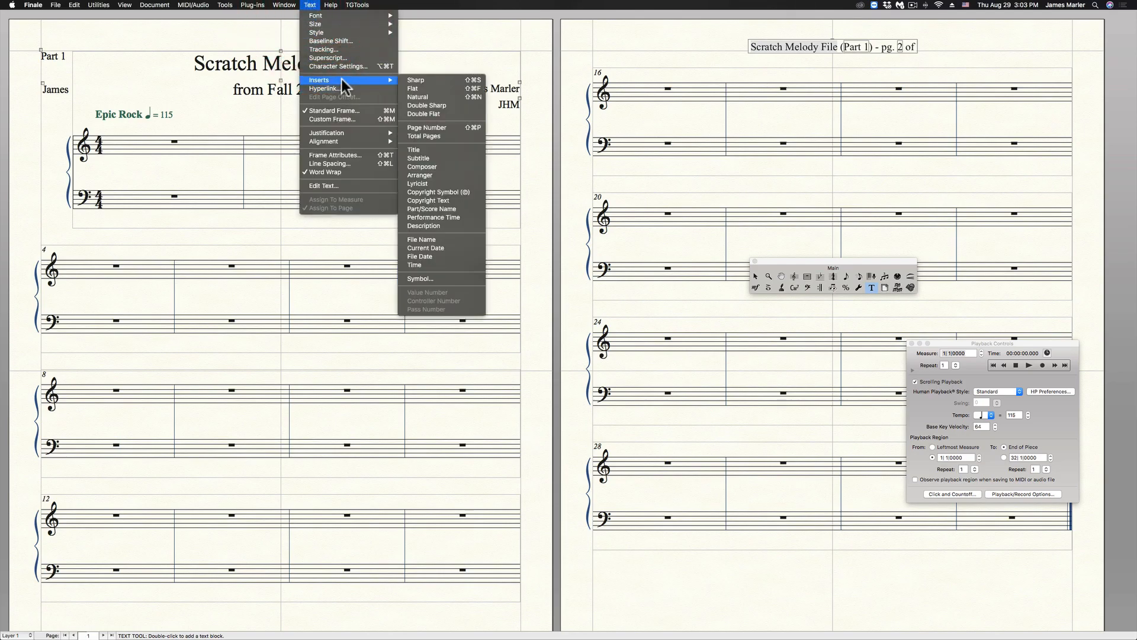
pyautogui.click(435, 136)
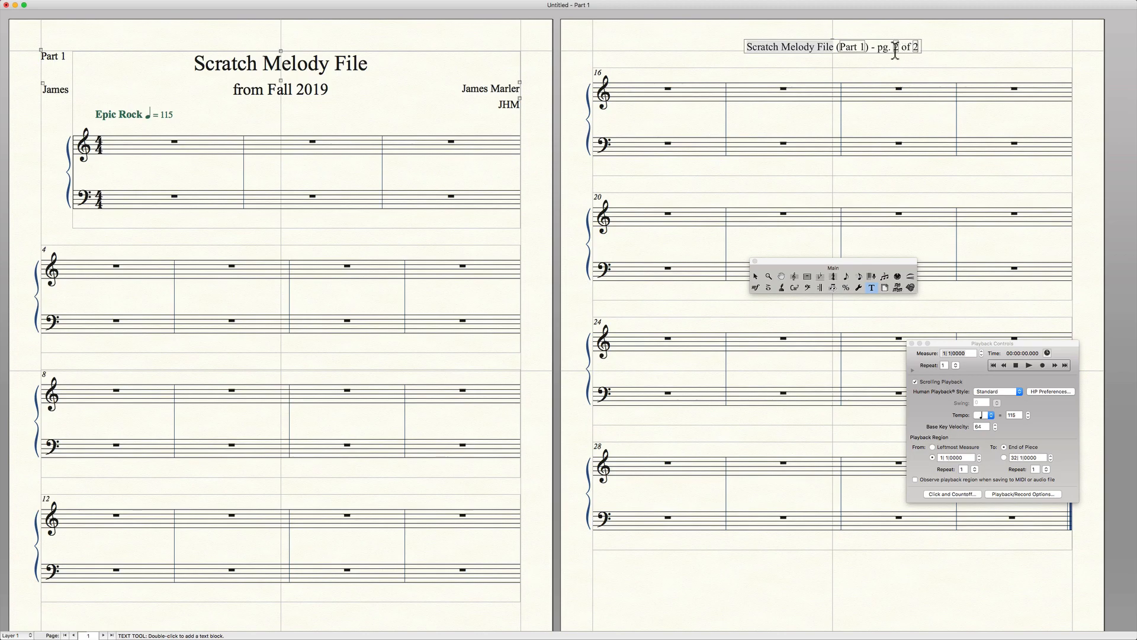
pyautogui.press('Right')
pyautogui.press('Escape')
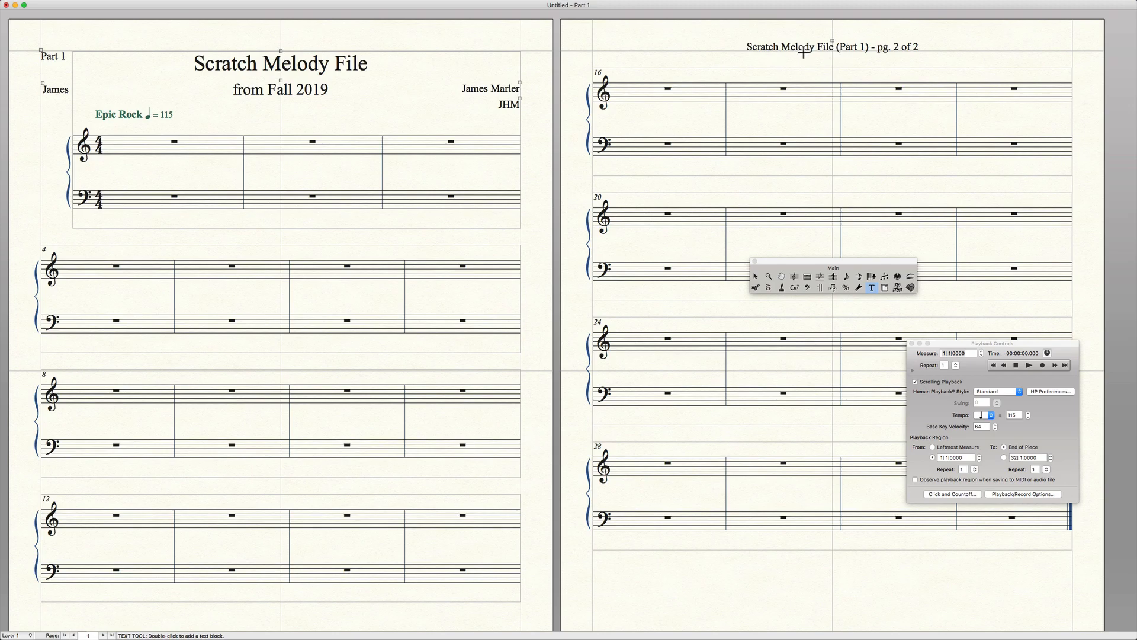
# Change the title in the ScoreManager file info to "Scratch Melodies File" and close the ScoreManager.
pyautogui.click(325, 5)
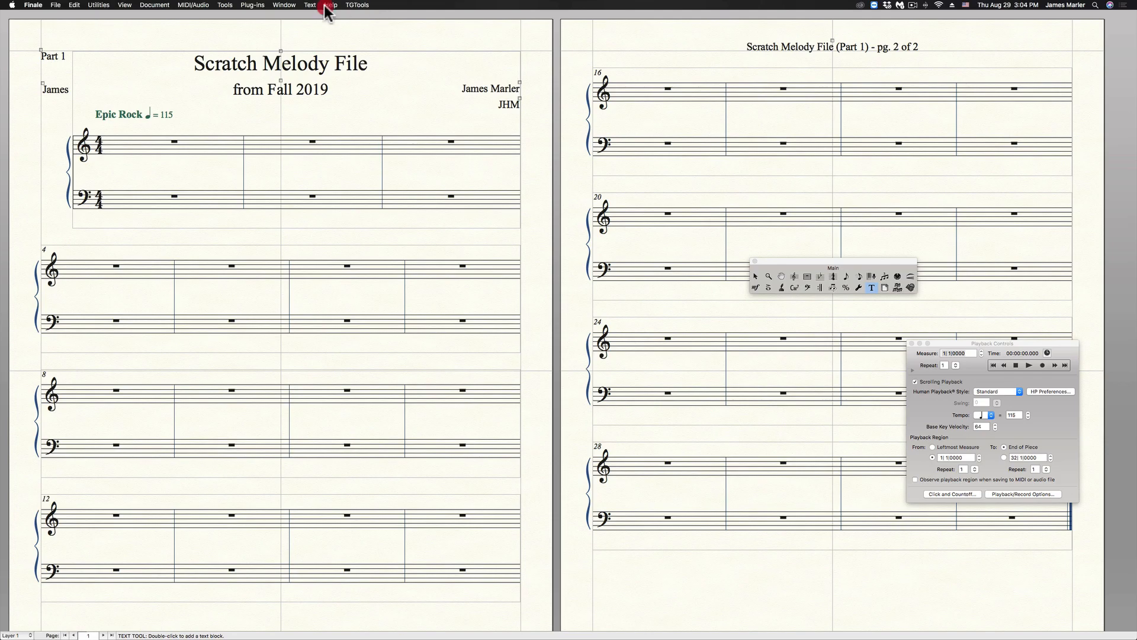
pyautogui.moveTo(292, 11)
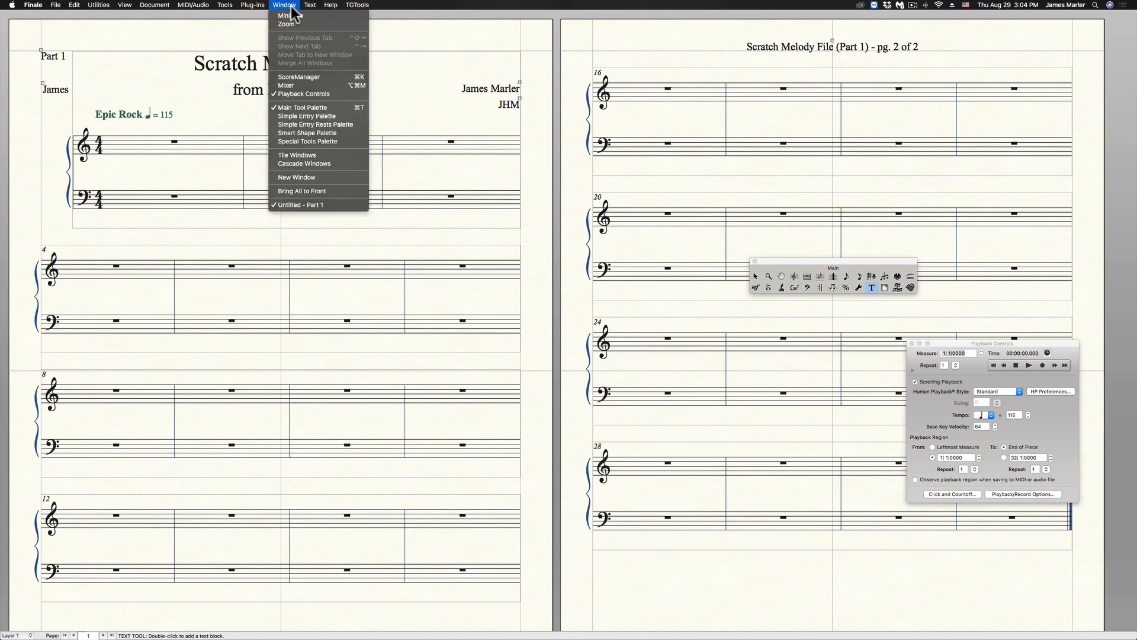
pyautogui.click(298, 77)
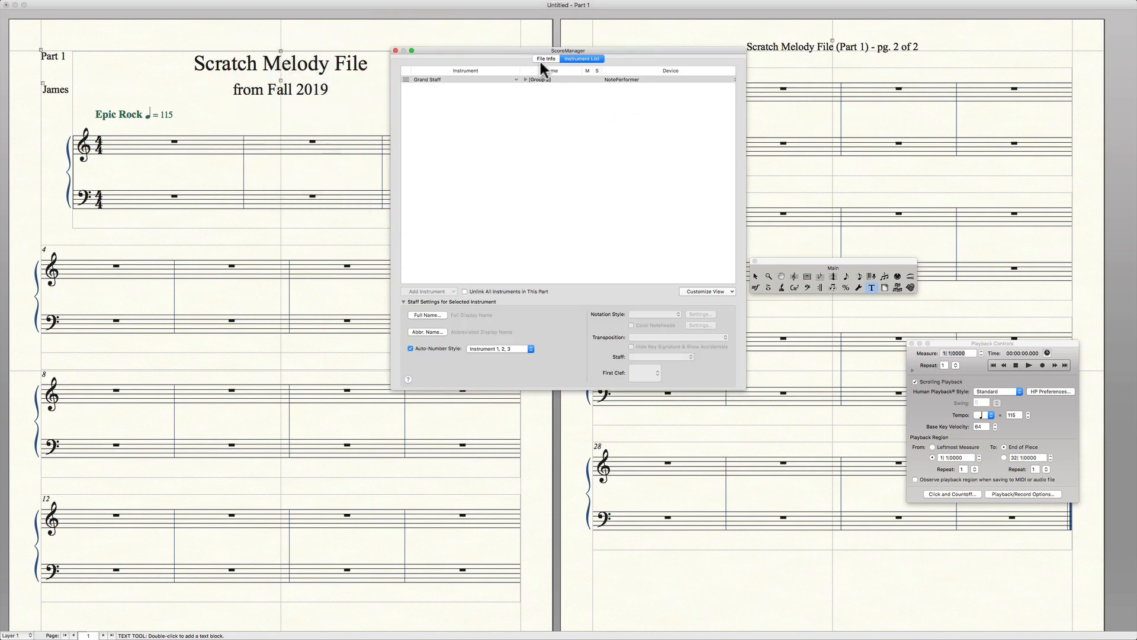
pyautogui.click(541, 59)
pyautogui.moveTo(537, 55); pyautogui.dragTo(745, 106)
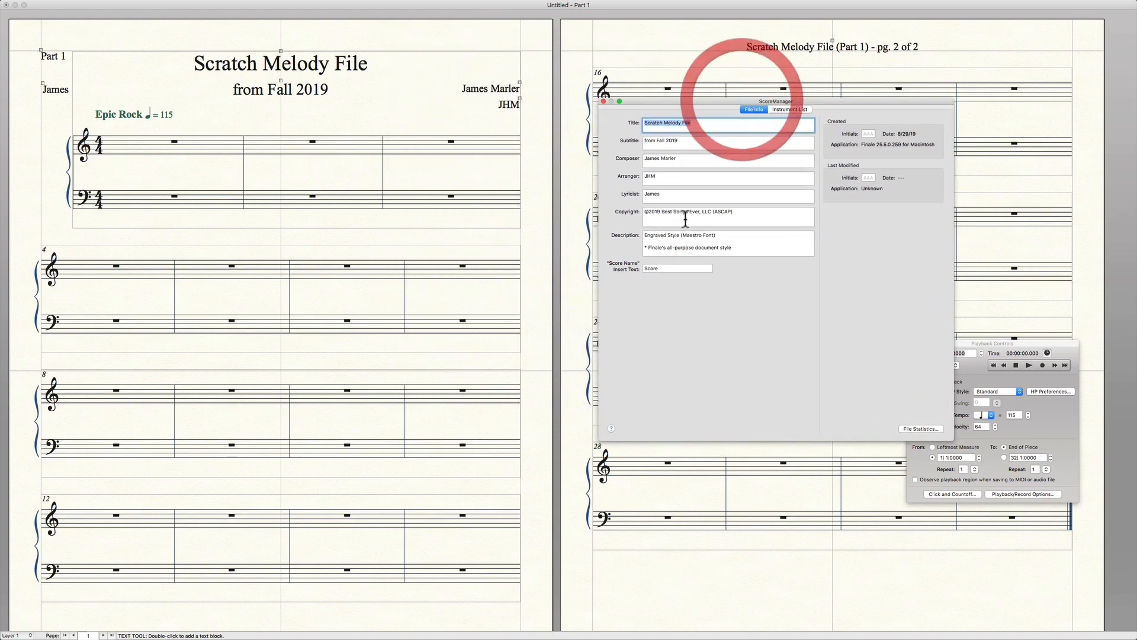
pyautogui.click(679, 123)
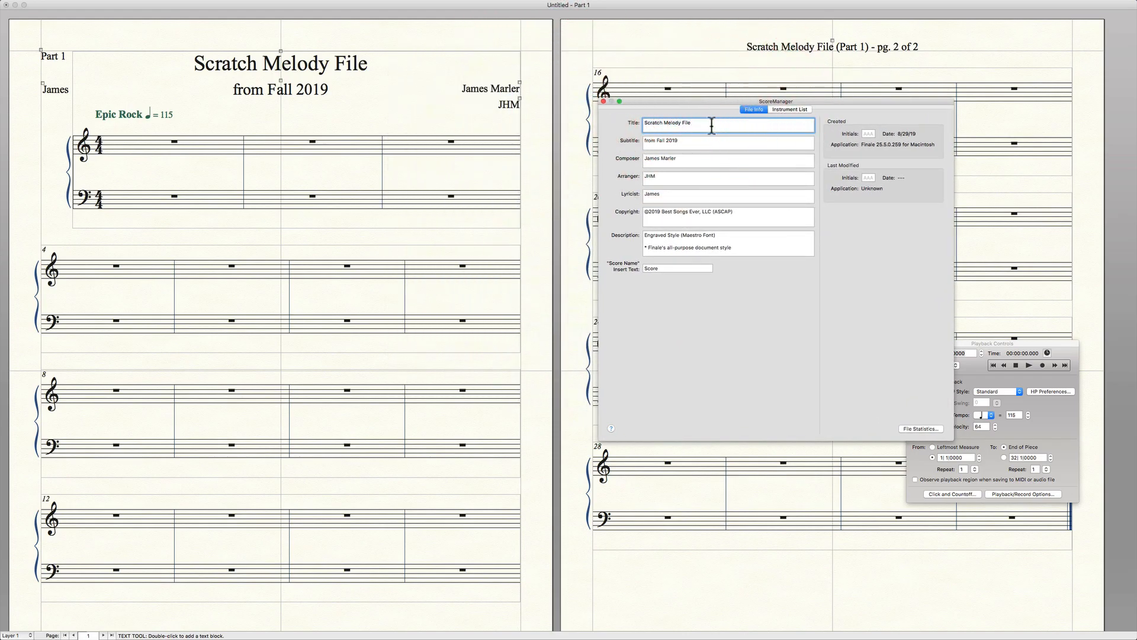
pyautogui.hotkey('shift', 'Left')
pyautogui.write('ies')
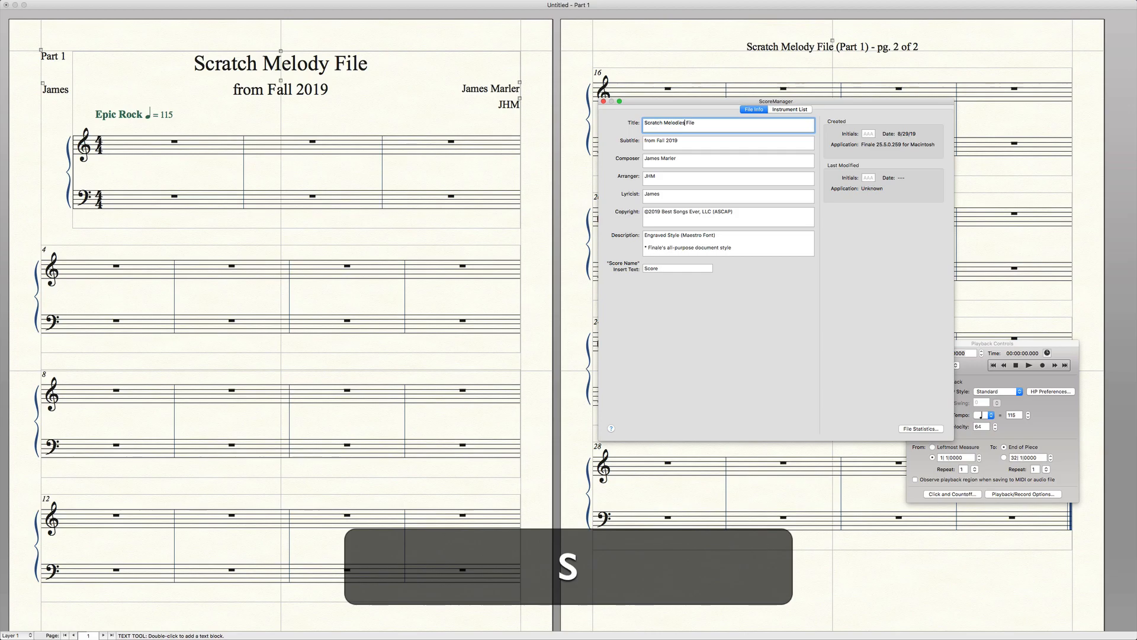
pyautogui.click(604, 102)
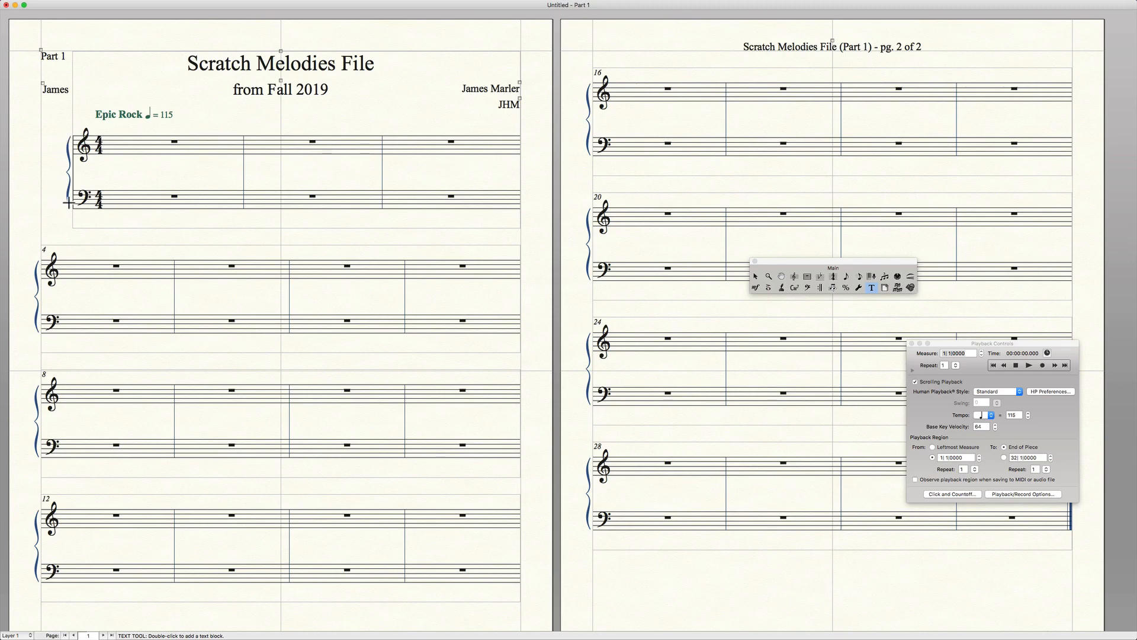
# Reopen the ScoreManager and show its instrument list.
pyautogui.click(289, 4)
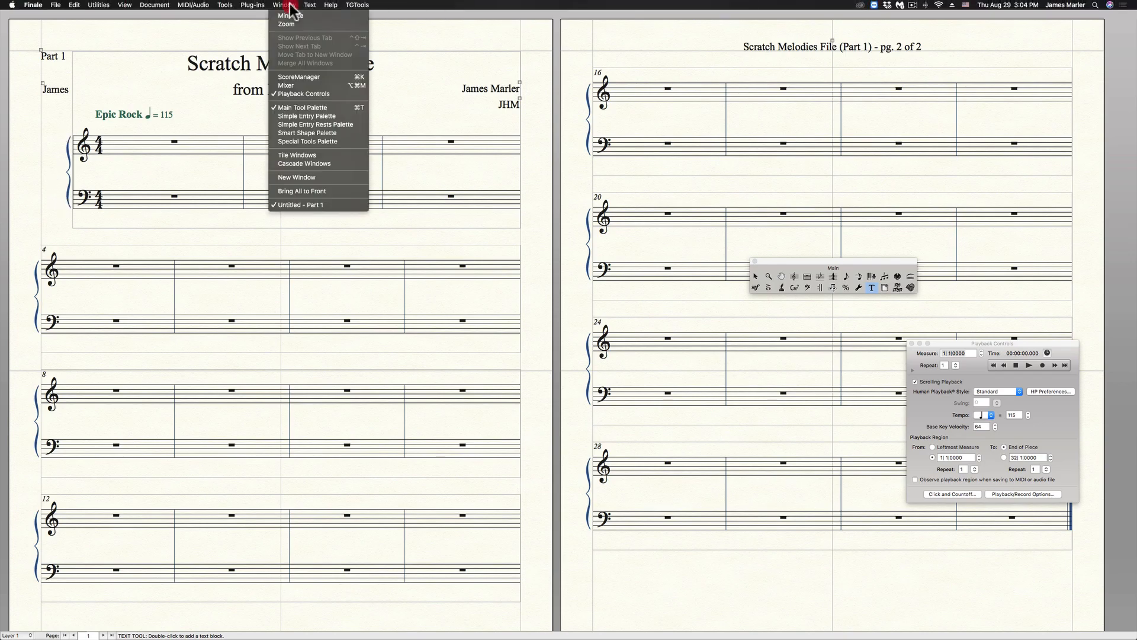
pyautogui.click(299, 77)
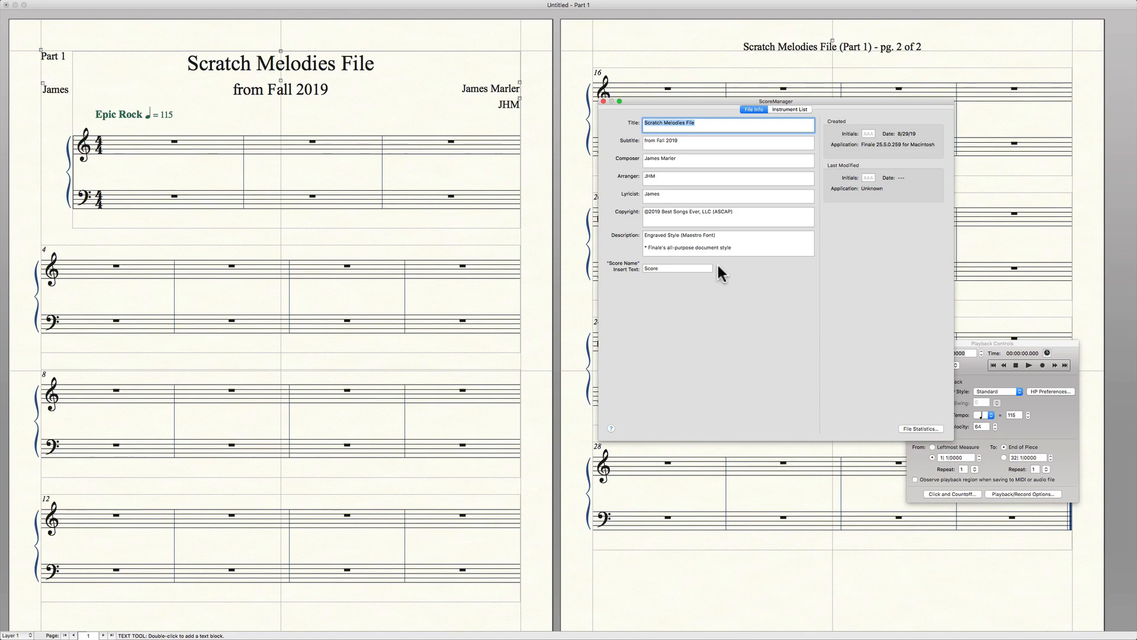
pyautogui.click(790, 109)
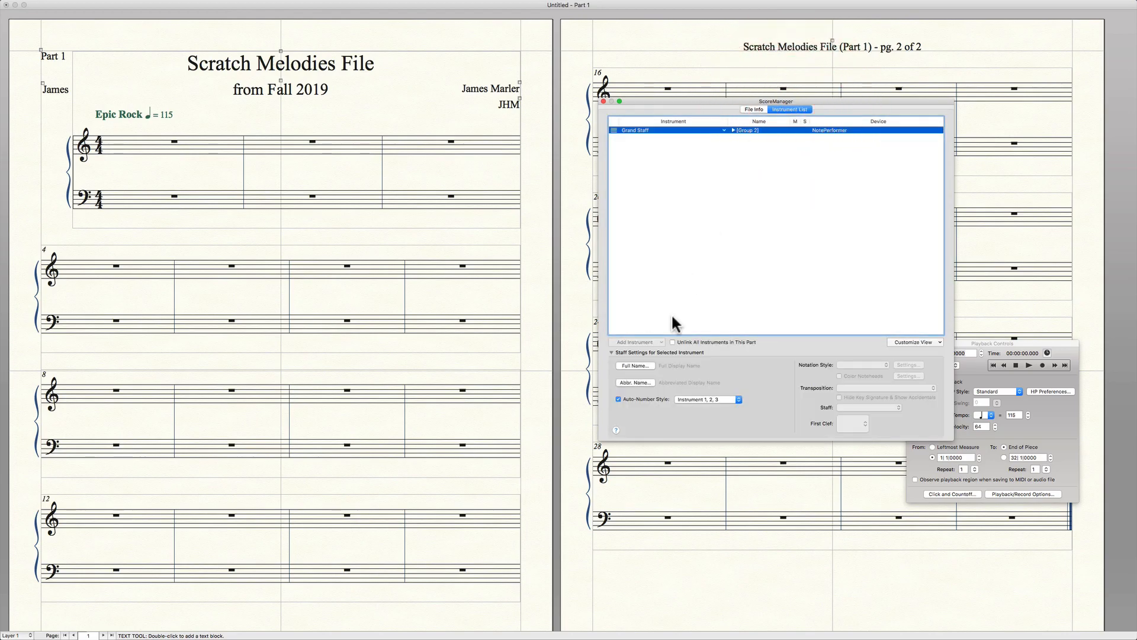
# Set the Grand Staff instrument's full name to "Piano 1" and close the ScoreManager.
pyautogui.click(635, 365)
pyautogui.click(538, 178)
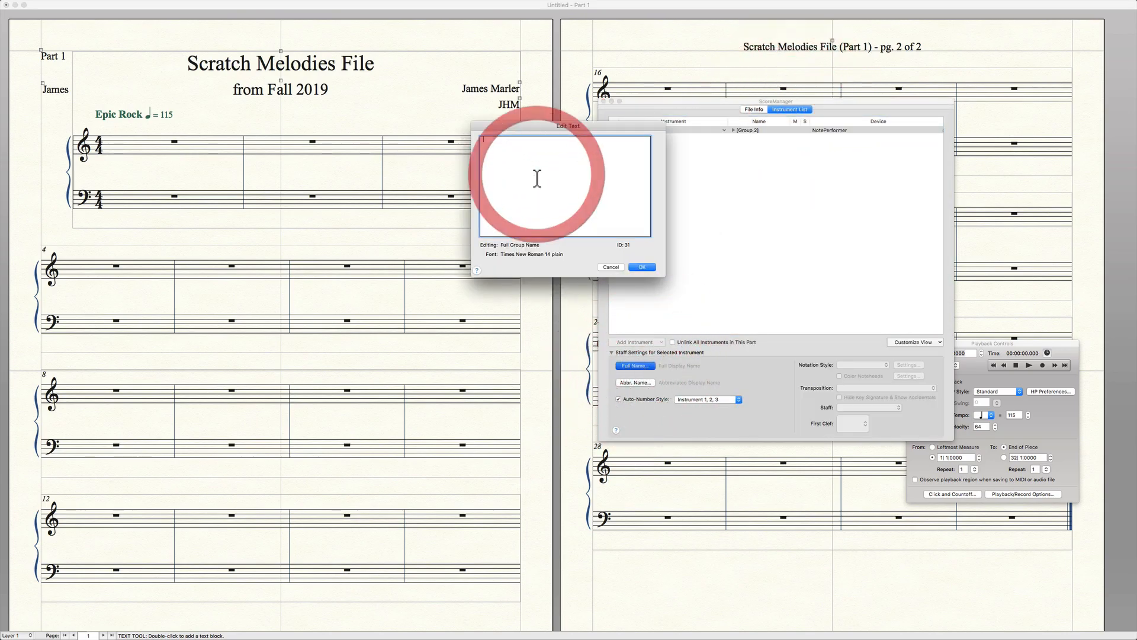
pyautogui.write('Piano 1')
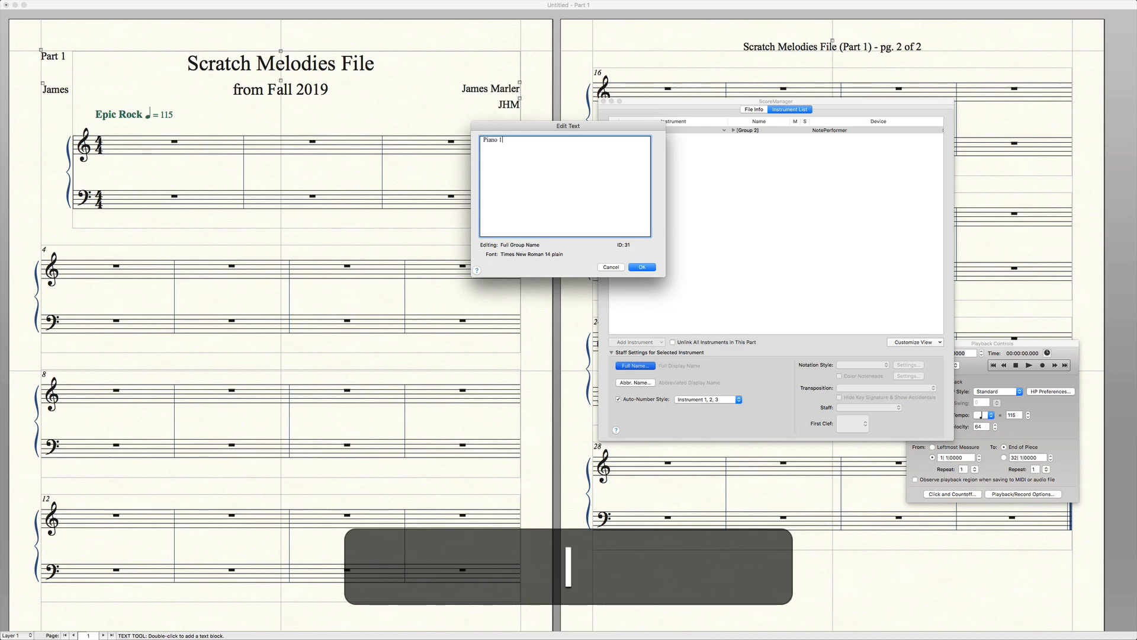
pyautogui.click(642, 267)
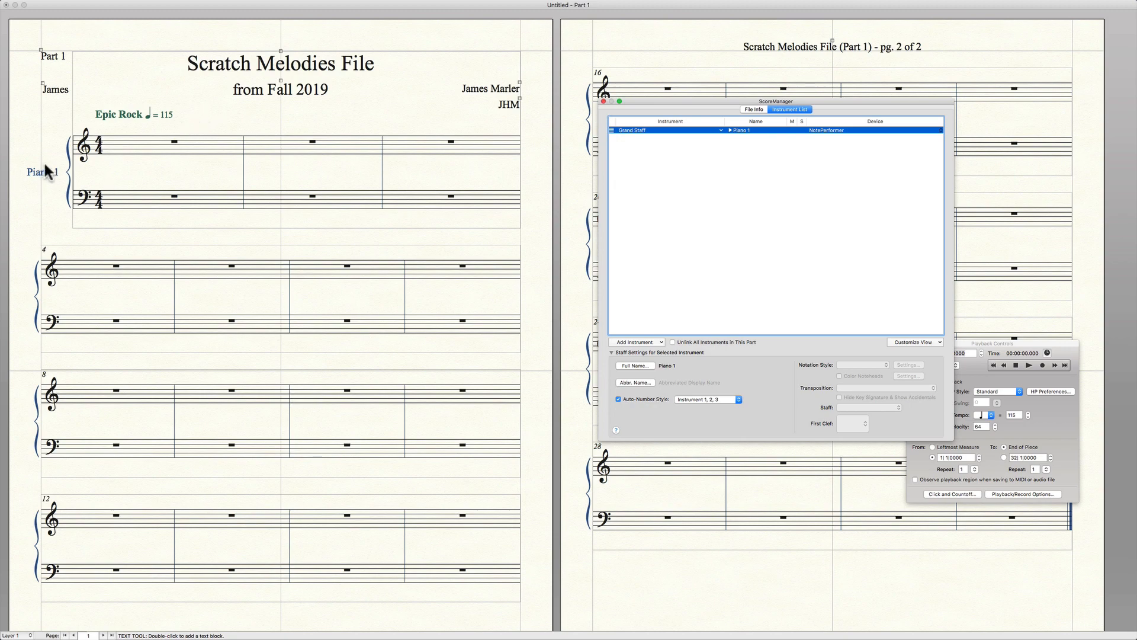
pyautogui.click(604, 101)
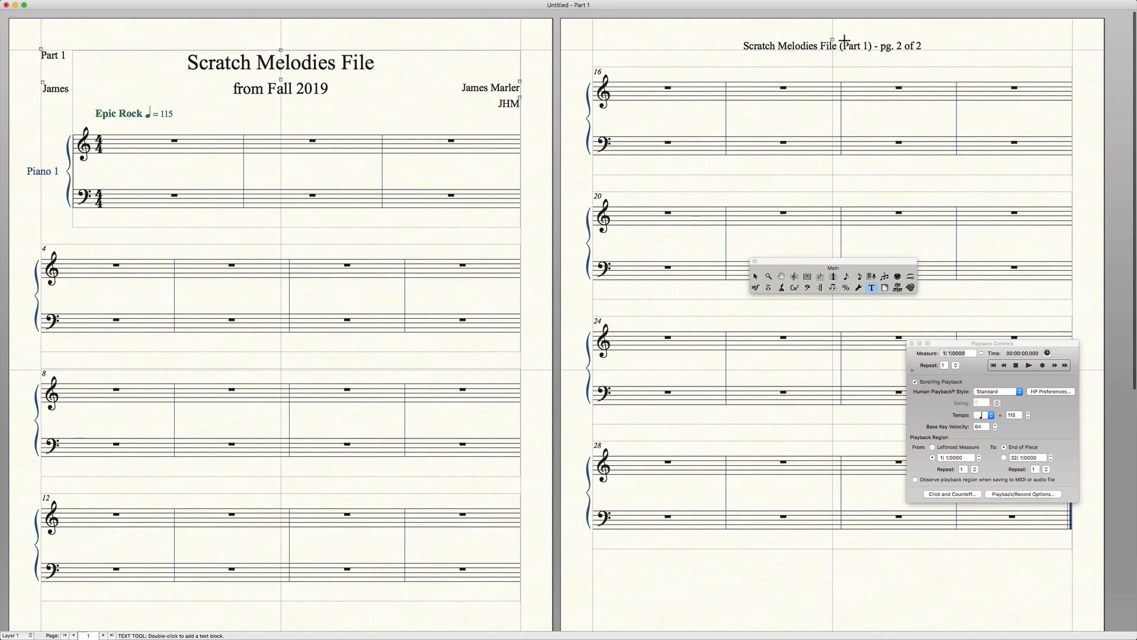
pyautogui.doubleClick(832, 40)
pyautogui.moveTo(844, 46); pyautogui.dragTo(869, 46)
pyautogui.click(848, 46)
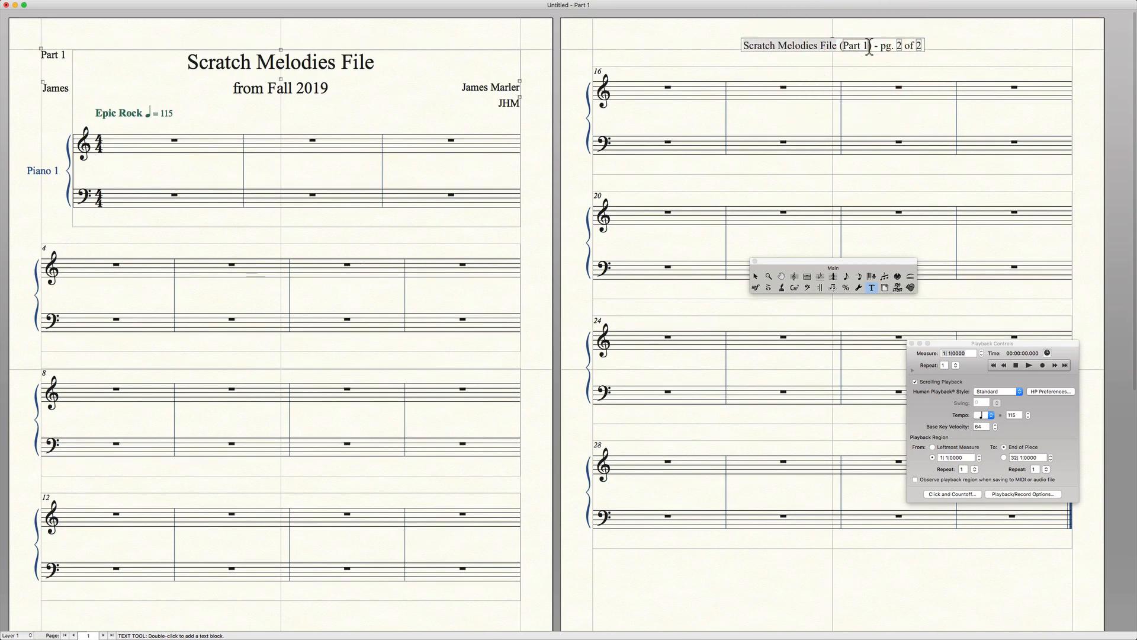
pyautogui.hotkey('shift', 'Right')
pyautogui.click(656, 49)
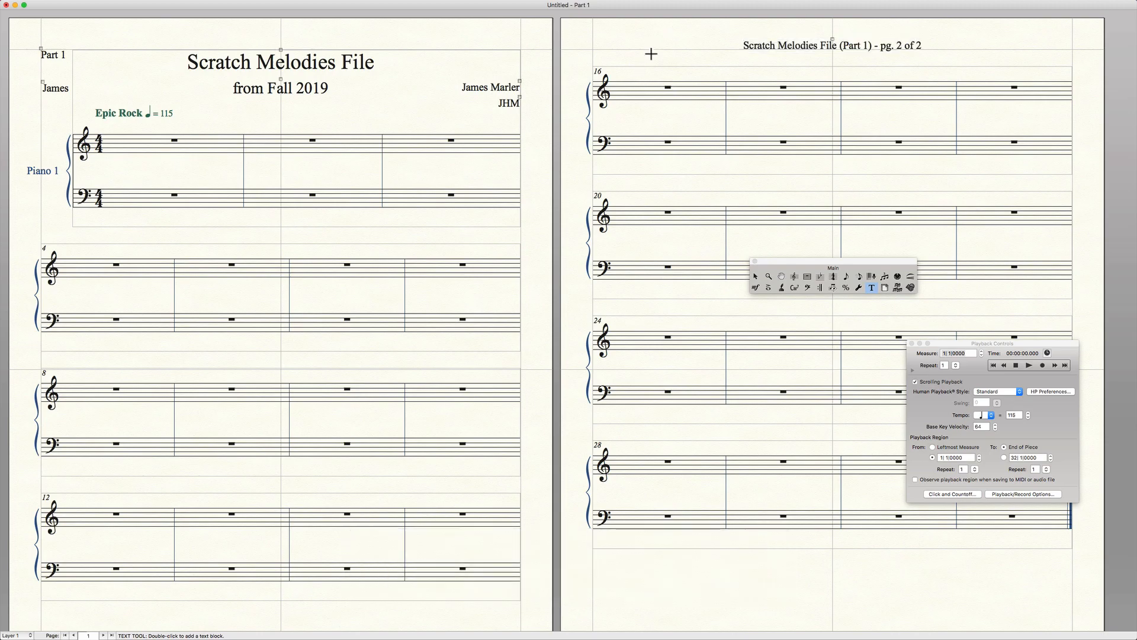
# Rename the linked part "Part 1" to "Piano 1" in Manage Parts and apply the change.
pyautogui.click(160, 5)
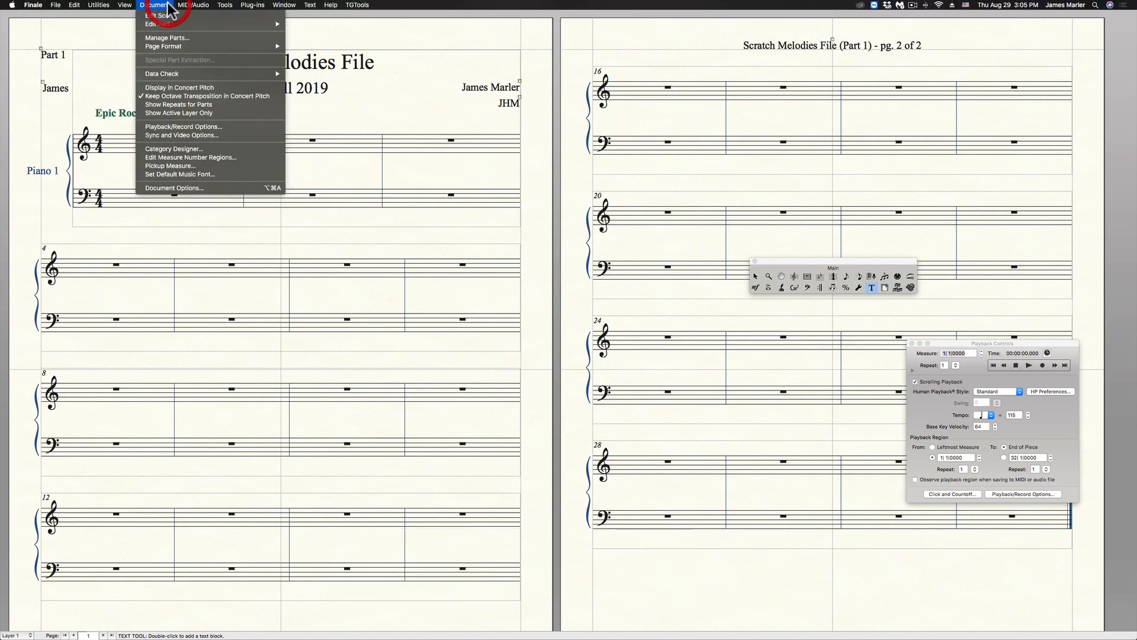
pyautogui.click(170, 38)
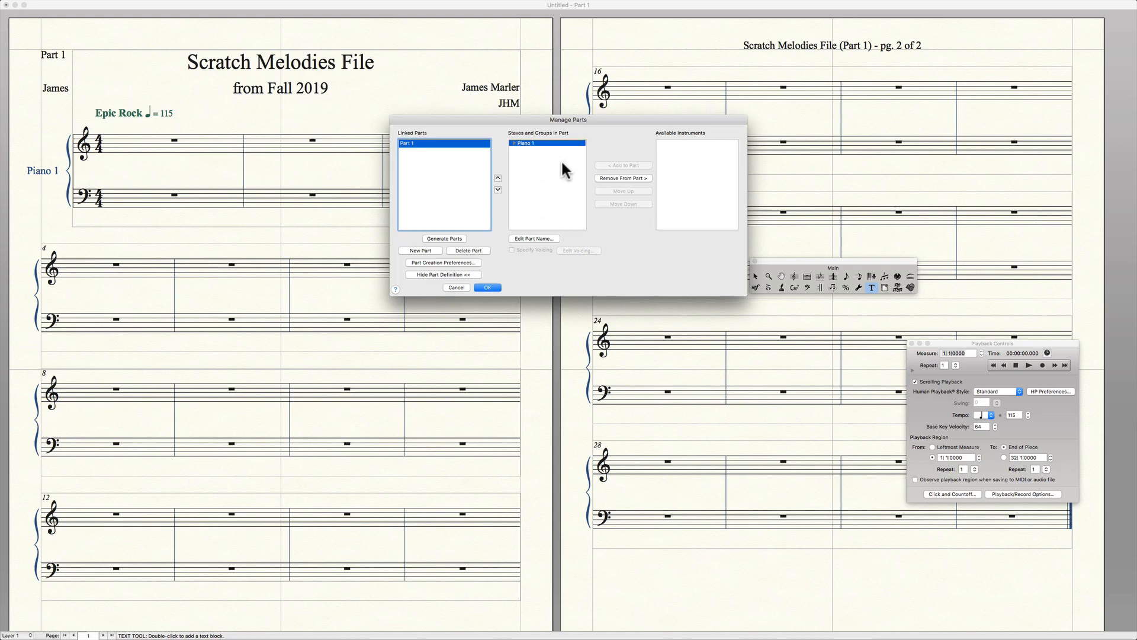
pyautogui.click(531, 238)
pyautogui.click(516, 159)
pyautogui.write('Piano 1')
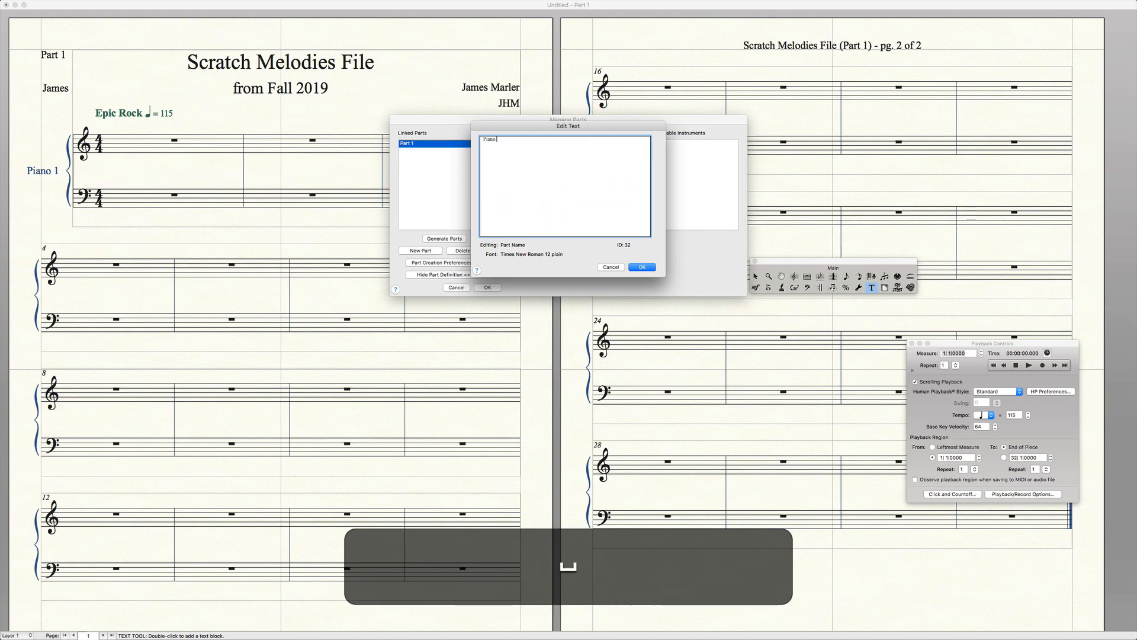
pyautogui.click(642, 268)
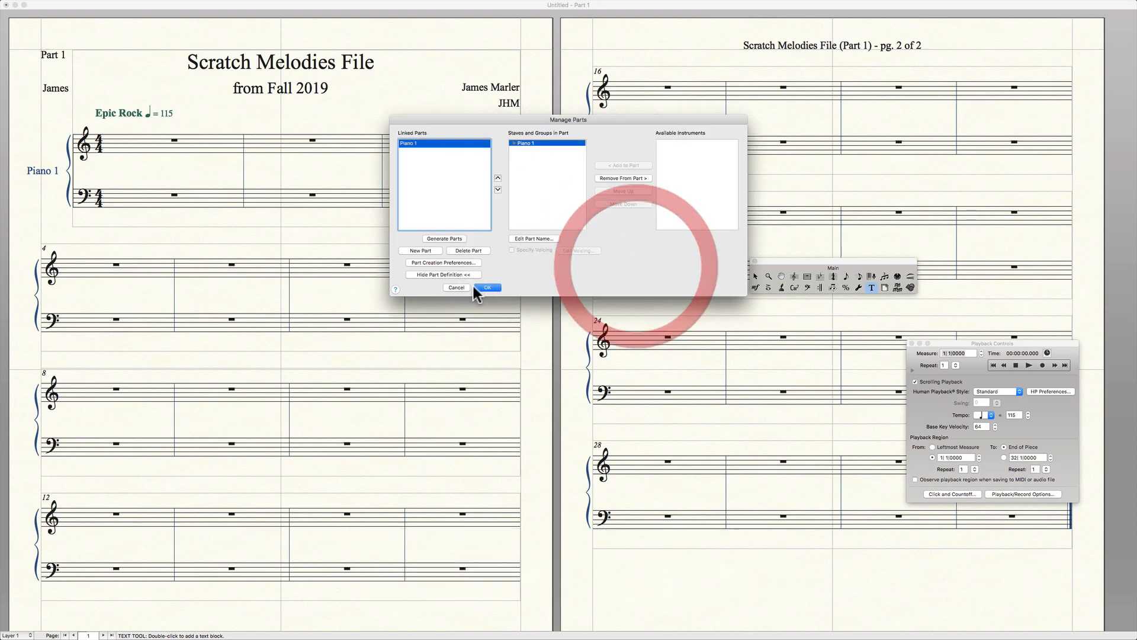
pyautogui.click(495, 288)
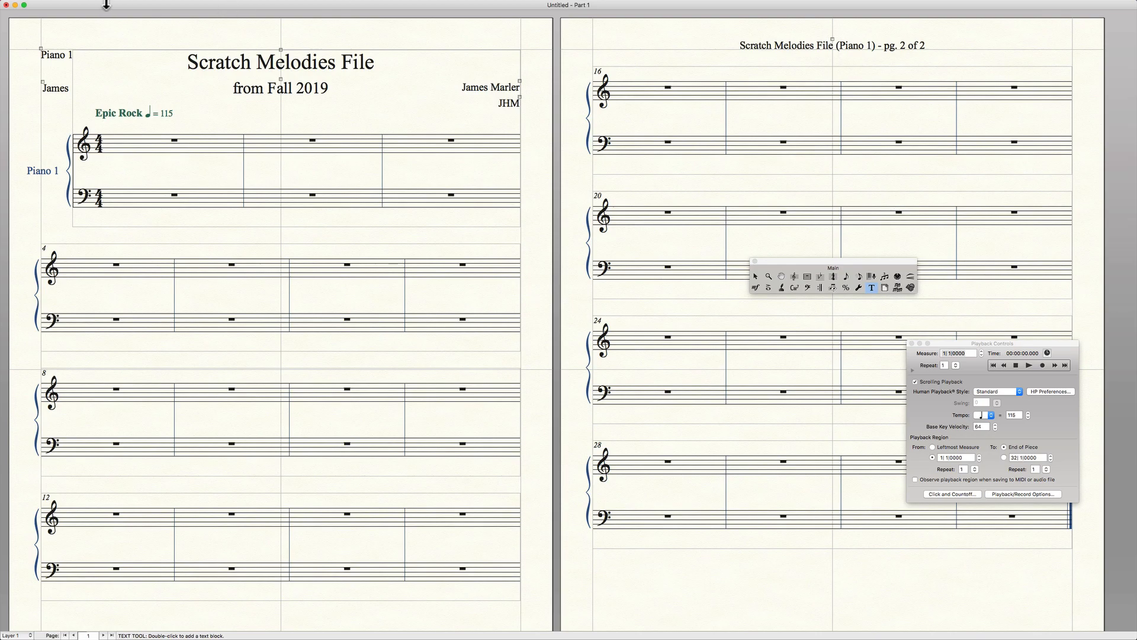
# Switch from editing the Piano 1 part to editing the full score.
pyautogui.moveTo(115, 5)
pyautogui.click(125, 5)
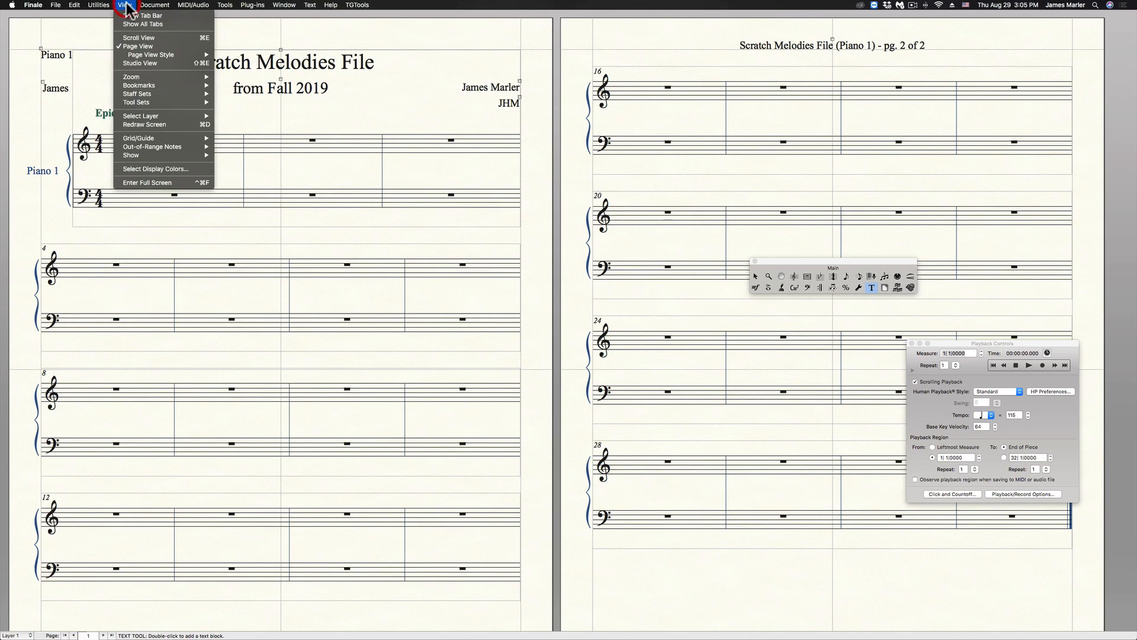
pyautogui.click(159, 16)
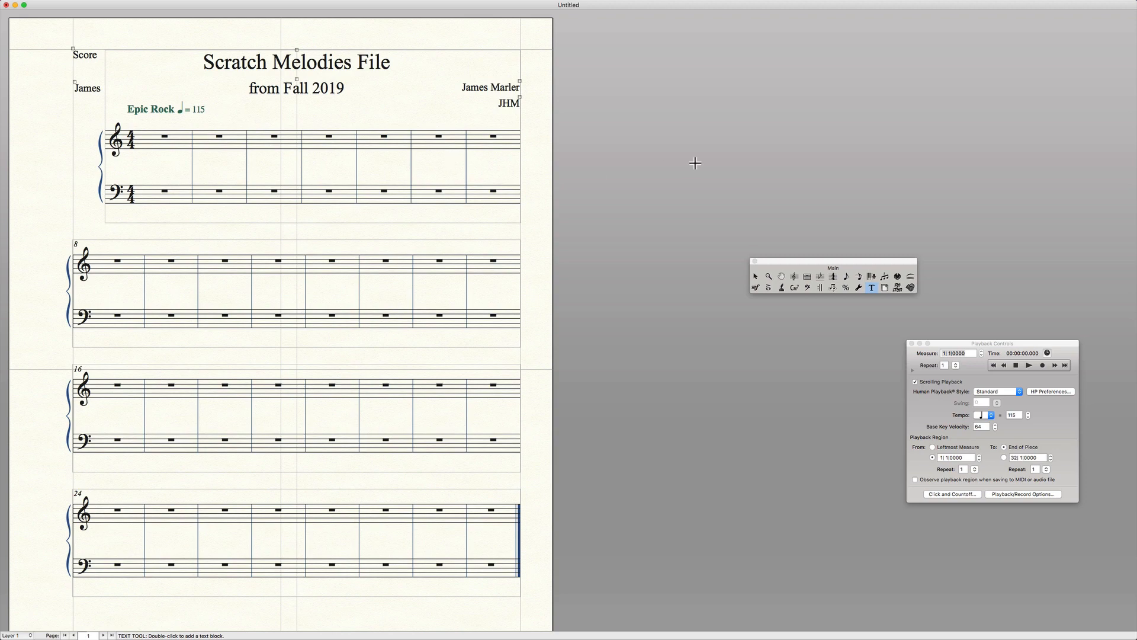
# Toggle the score repeatedly between Page View and Scroll View, ending in Scroll View.
pyautogui.press('super')
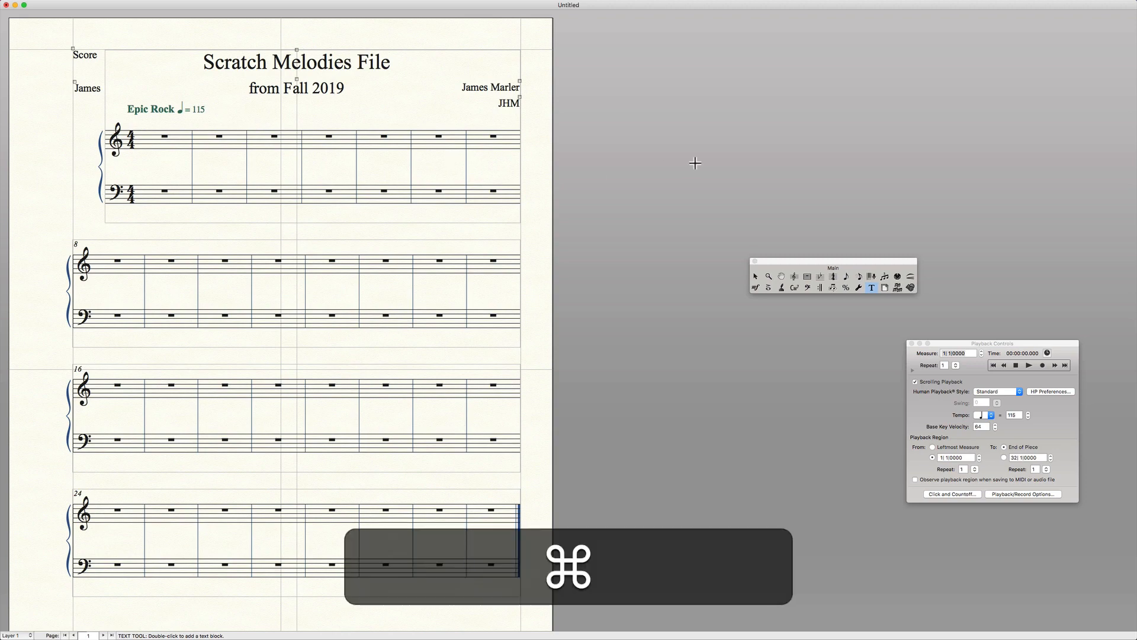
pyautogui.press('super+e')
pyautogui.press('super+e')
pyautogui.press('super+e')
pyautogui.press('super+e')
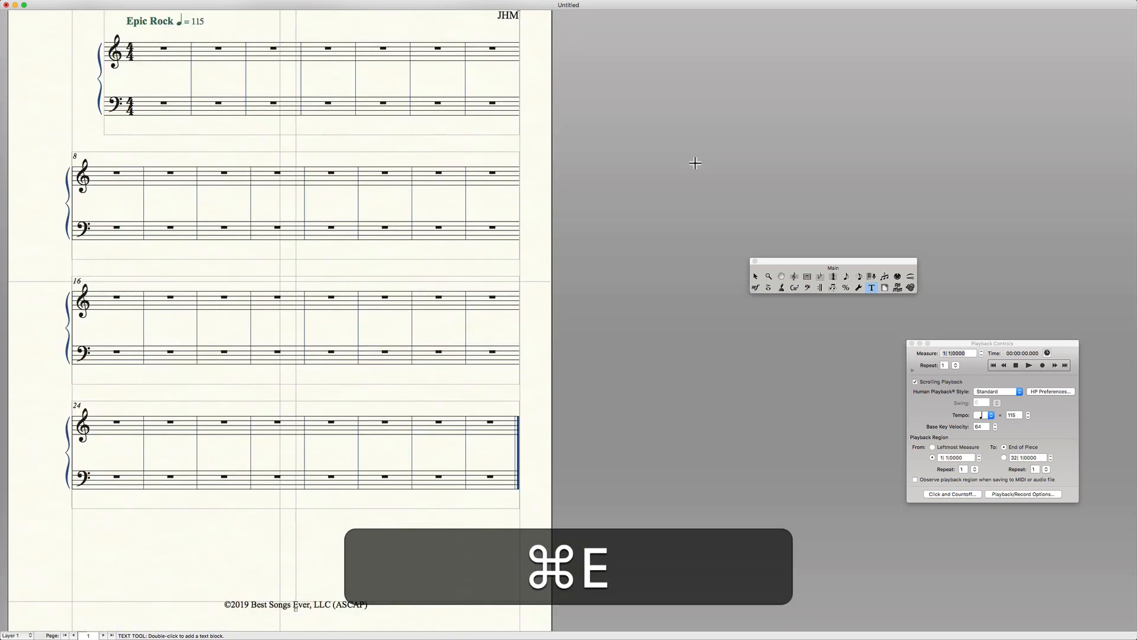
pyautogui.press('super+e')
pyautogui.press('super+e')
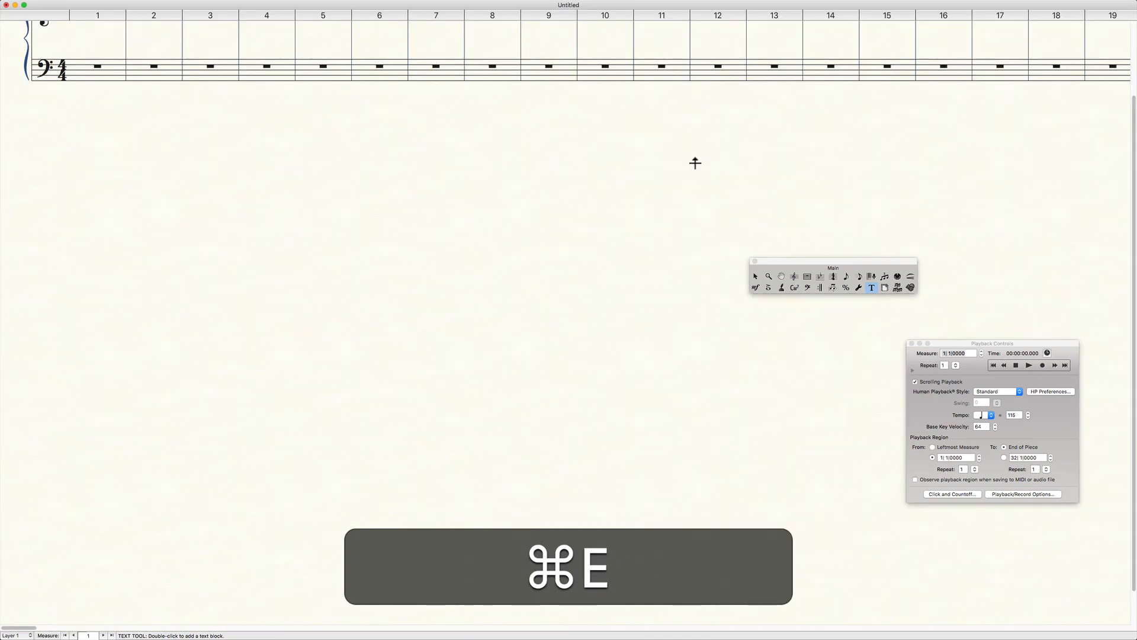
pyautogui.scroll(3, 572, 161)
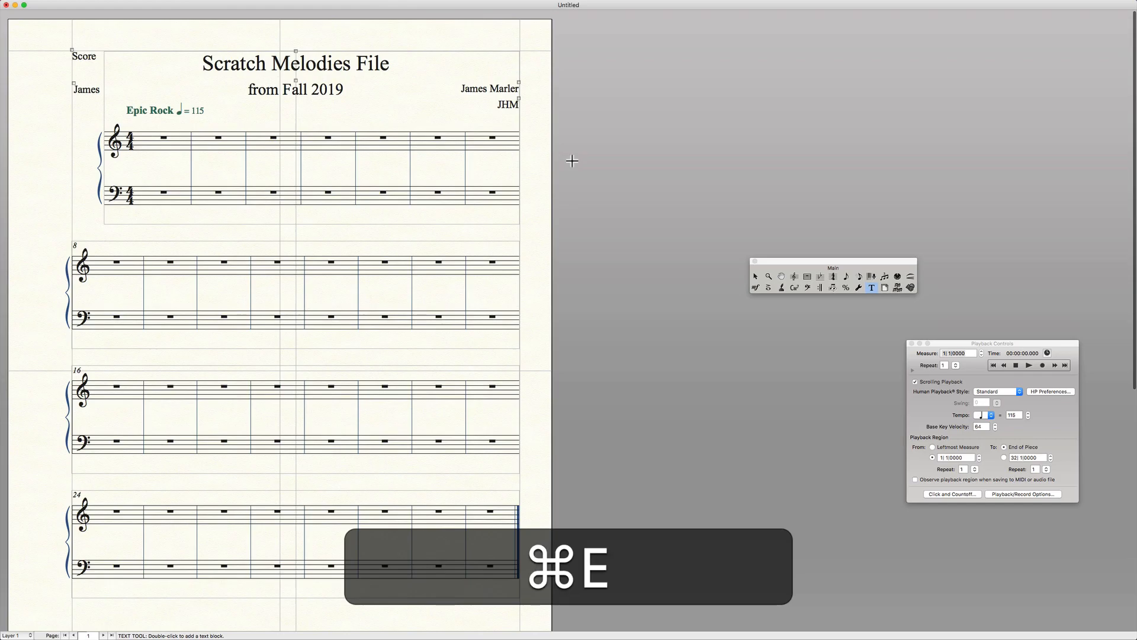
pyautogui.press('super+e')
# Switch the score to Page View and return it to Scroll View.
pyautogui.moveTo(151, 3)
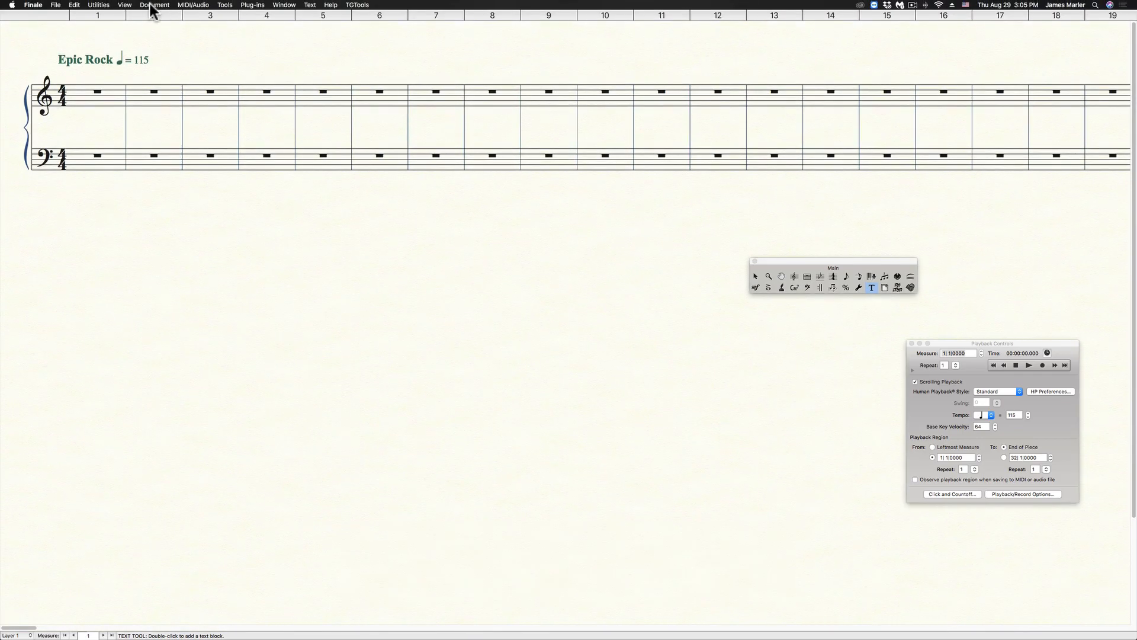
pyautogui.click(125, 5)
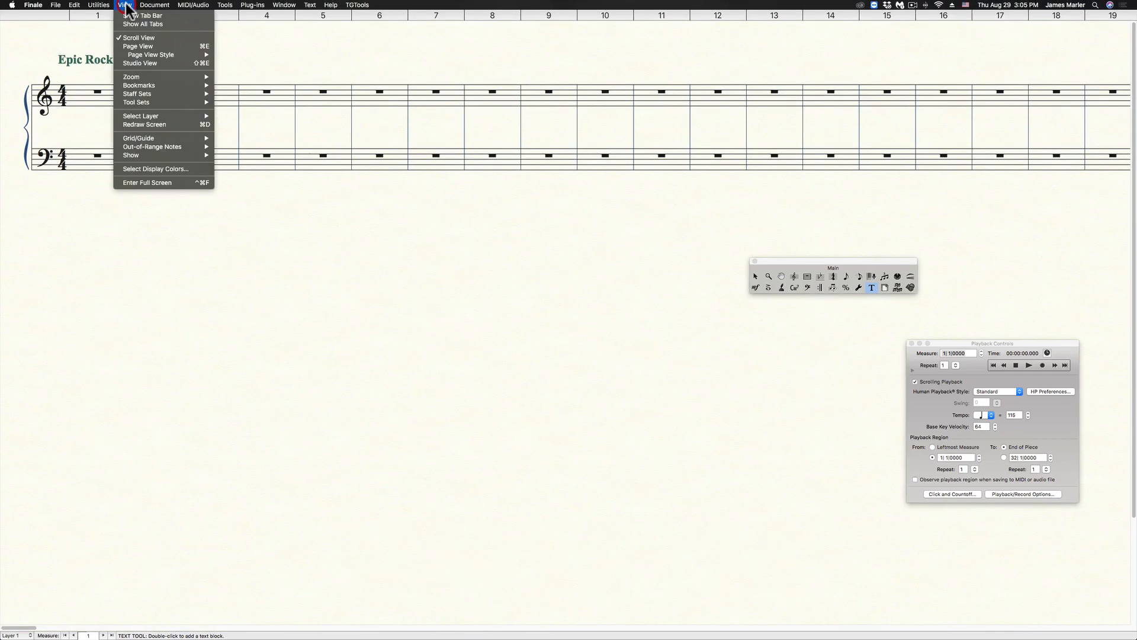
pyautogui.click(139, 47)
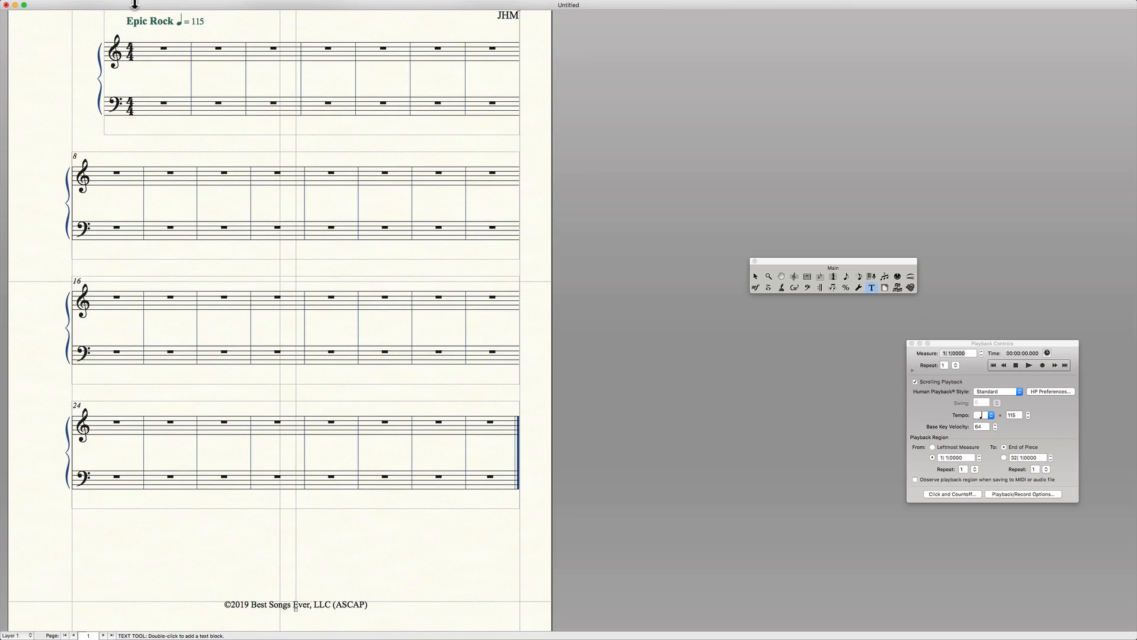
pyautogui.click(132, 5)
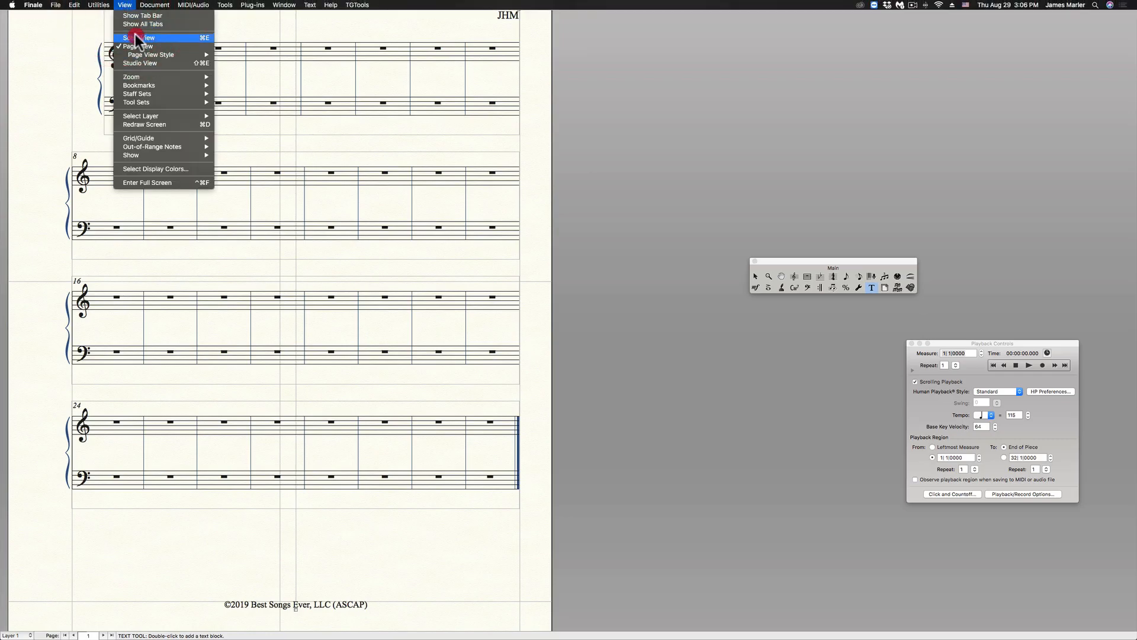
pyautogui.click(135, 38)
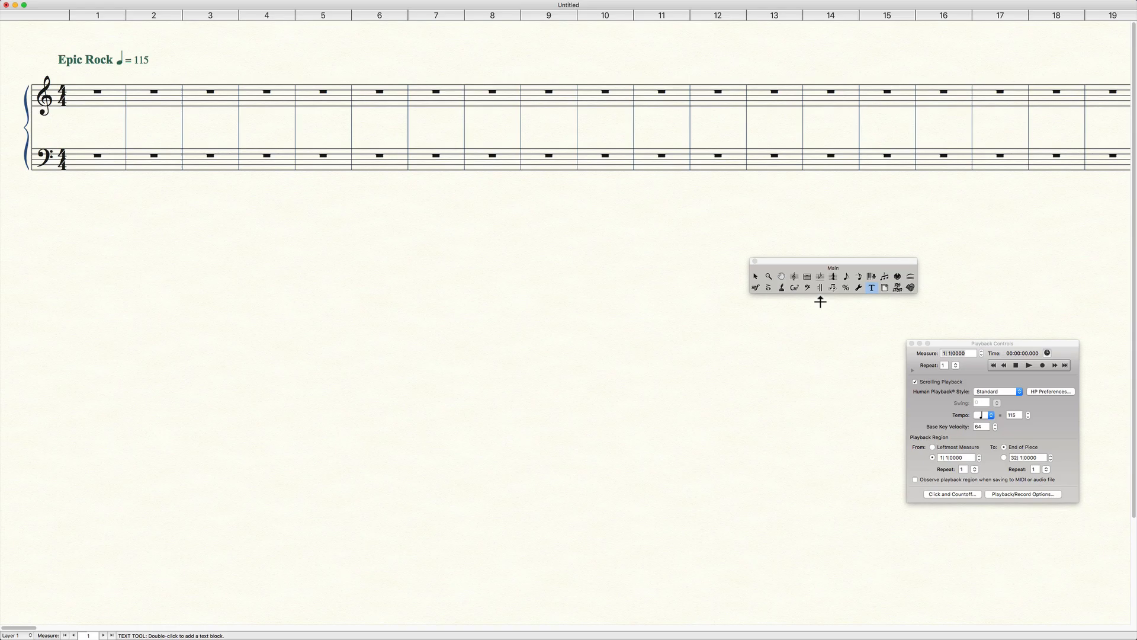
# Use the Speedy Entry tool to fill measure 3 of the treble staff with eight eighth notes on A4.
pyautogui.click(860, 276)
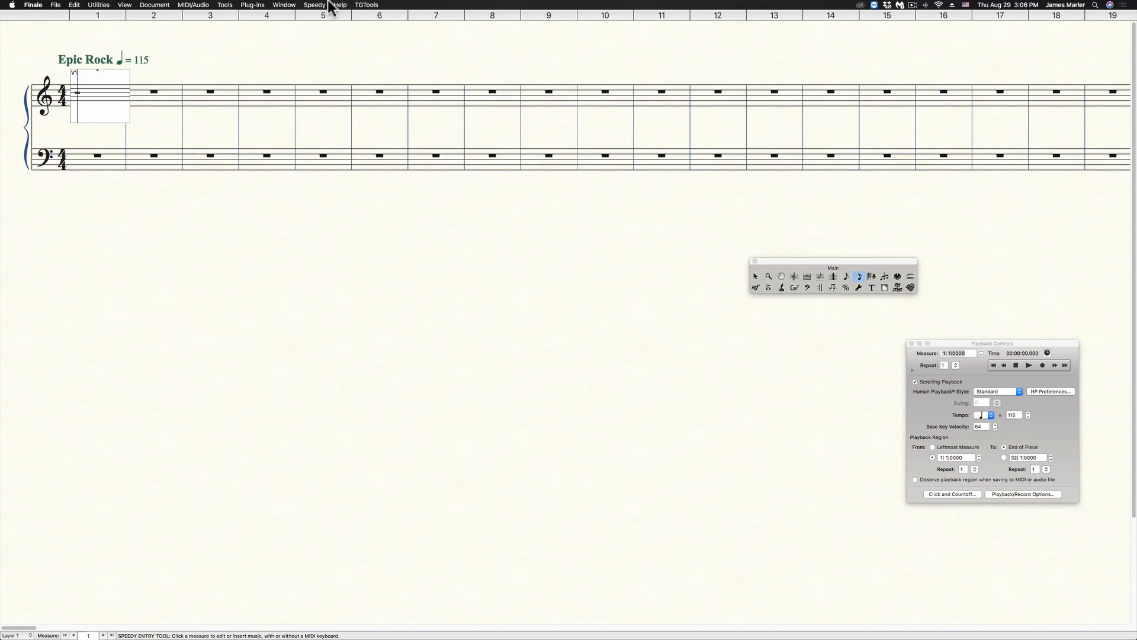
pyautogui.click(315, 5)
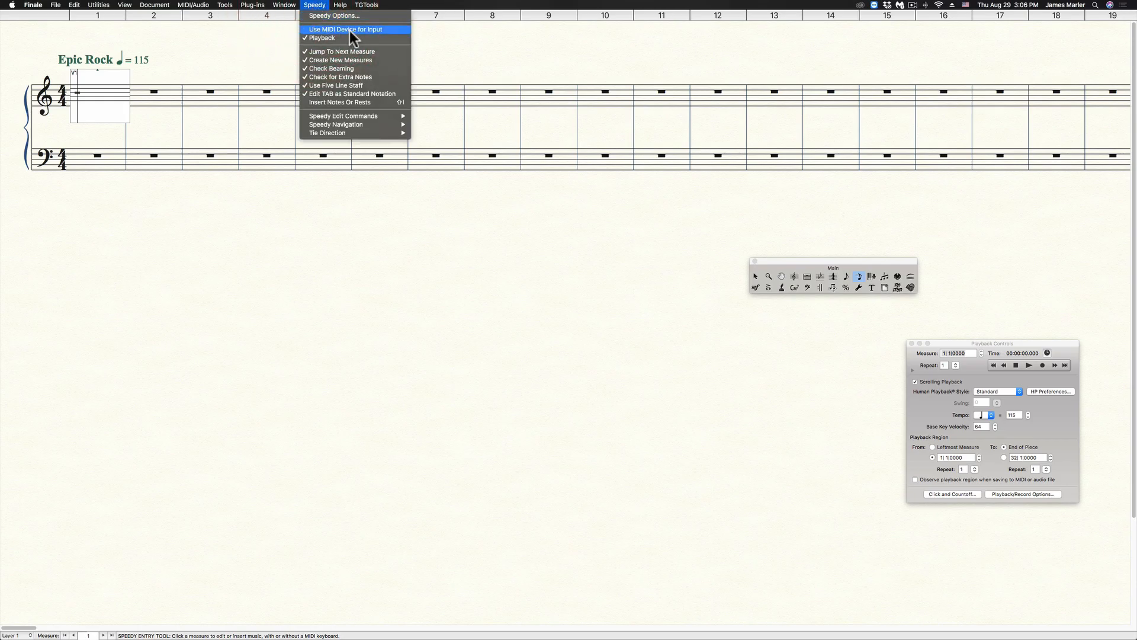
pyautogui.click(208, 97)
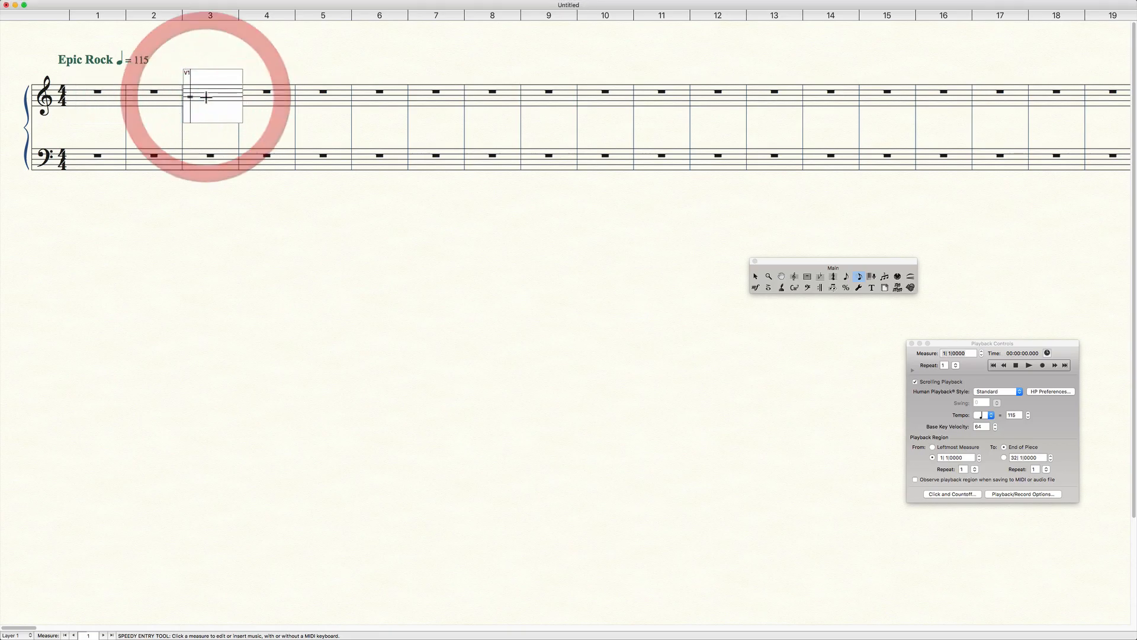
pyautogui.press('Up')
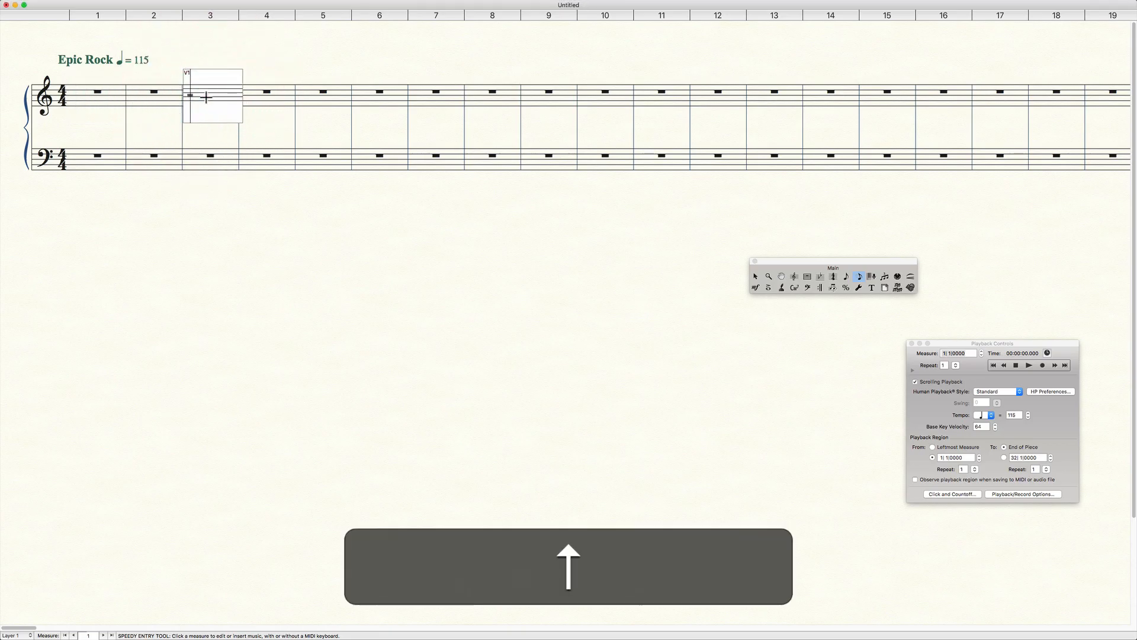
pyautogui.press('4')
pyautogui.press('4')
pyautogui.press('4')
pyautogui.press('4')
pyautogui.press('4')
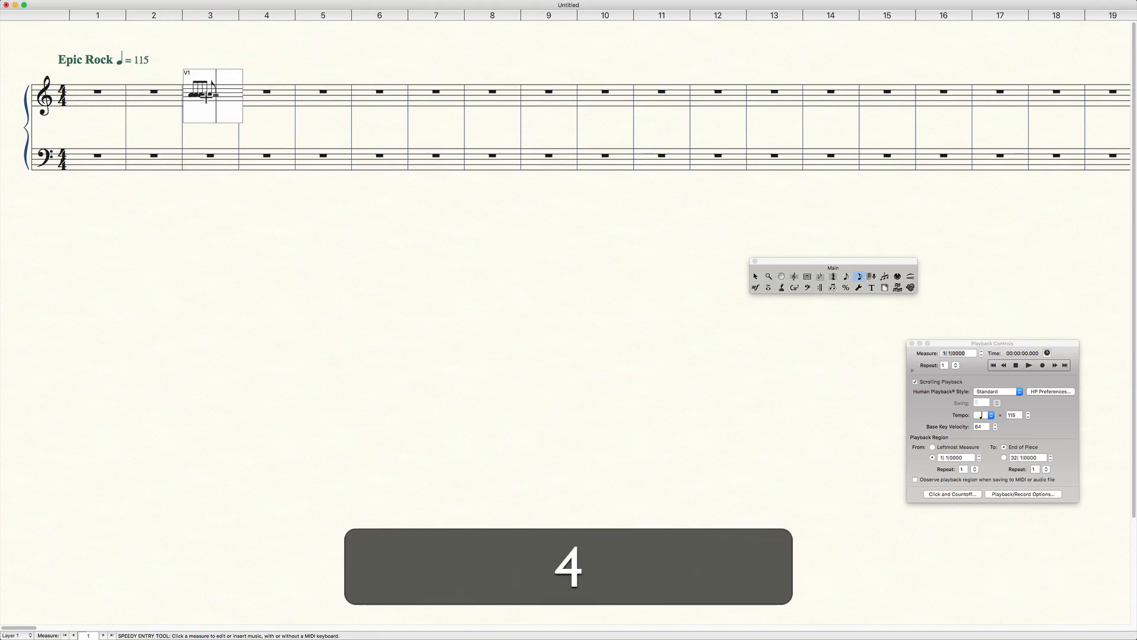
pyautogui.press('4')
pyautogui.press('4')
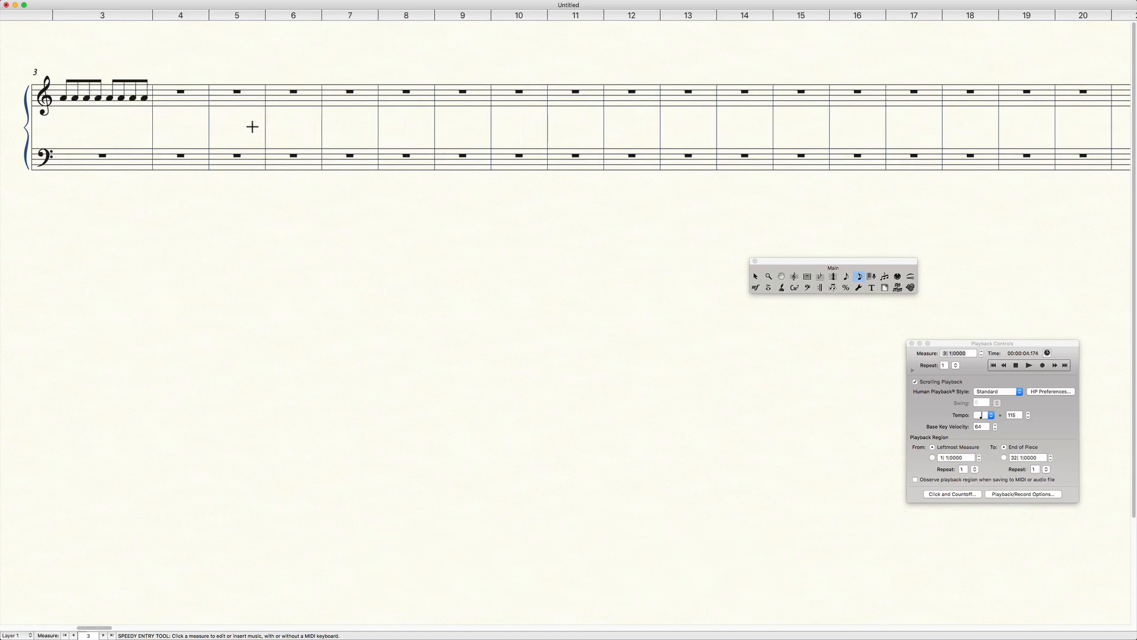
# Enter four quarter notes on E4 in measure 4 and two half notes on A4 in measure 5 of the treble staff.
pyautogui.click(187, 101)
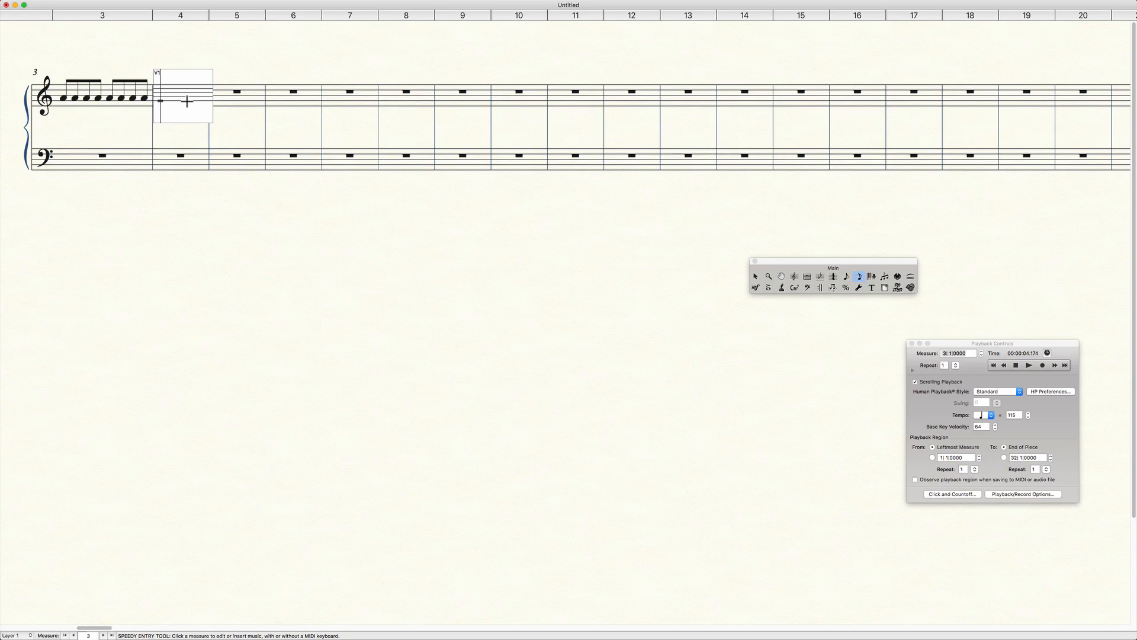
pyautogui.press('5')
pyautogui.press('5')
pyautogui.press('5')
pyautogui.press('5')
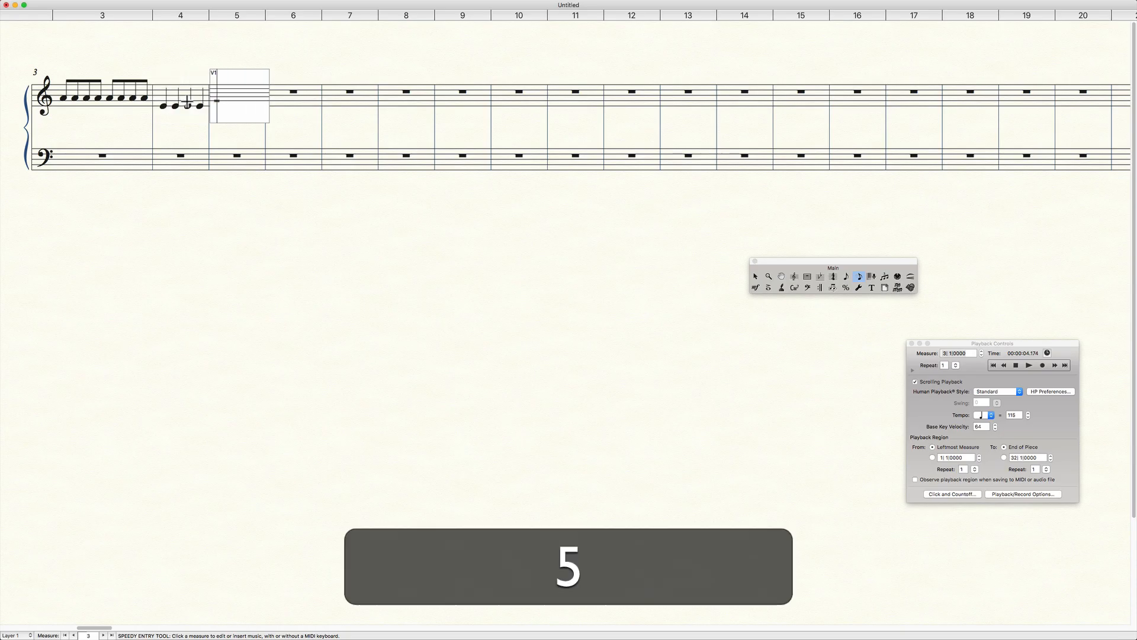
pyautogui.press('Up')
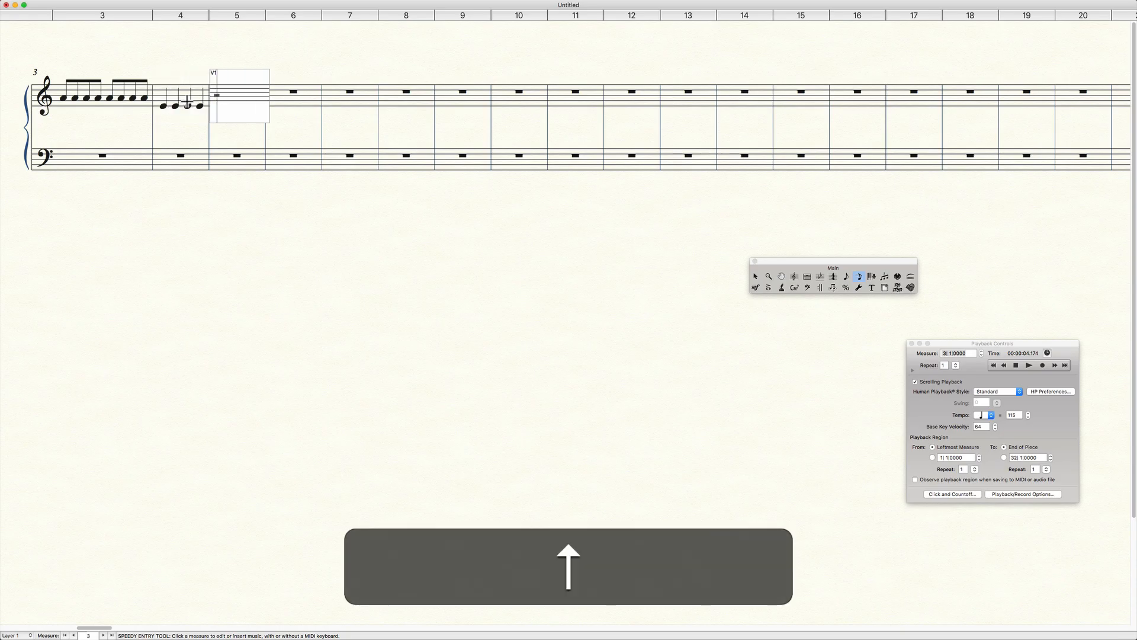
pyautogui.press('6')
pyautogui.press('6')
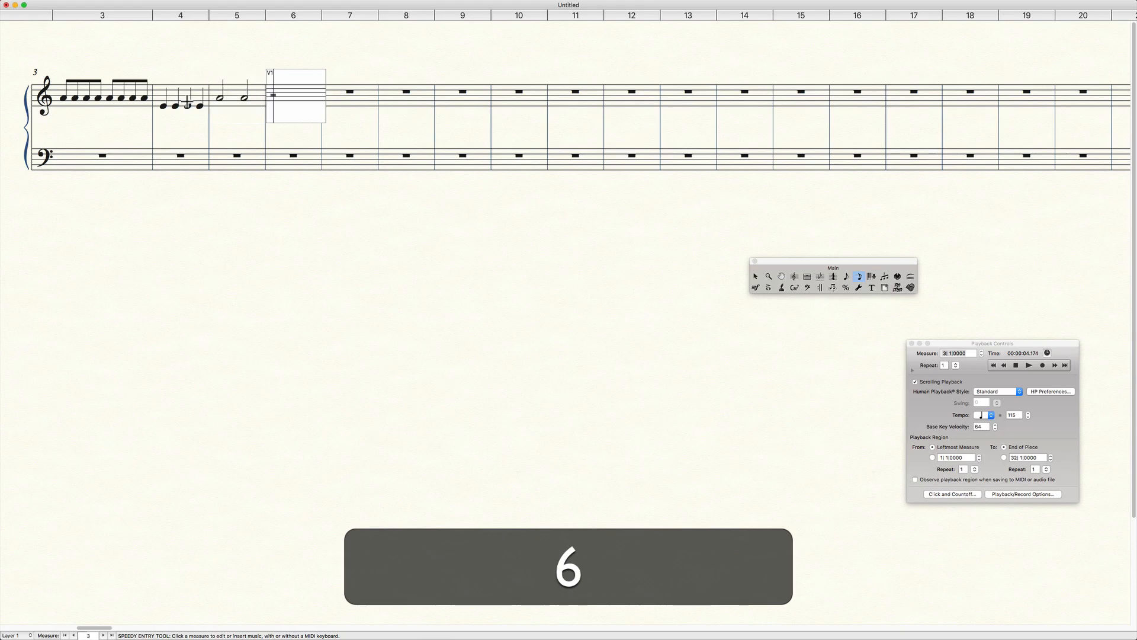
# Fill measure 6 of the treble staff with sixteen sixteenth notes on E4 and exit the entry frame.
pyautogui.press('Down')
pyautogui.press('Down')
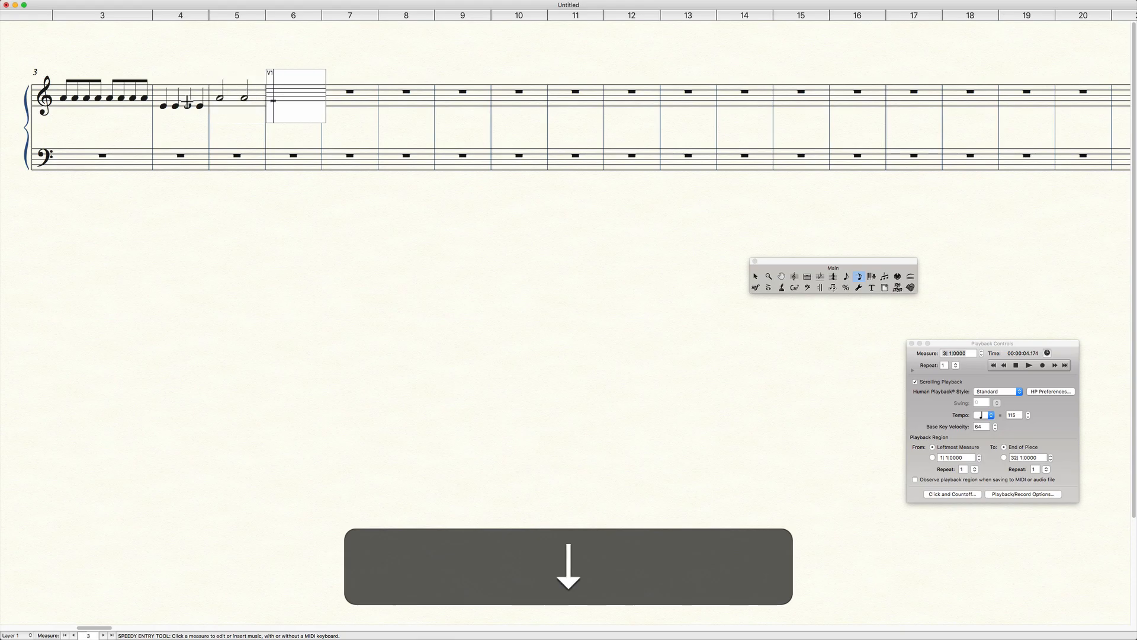
pyautogui.press('3')
pyautogui.press('3')
pyautogui.press('3')
pyautogui.press('3')
pyautogui.press('3')
pyautogui.press('3')
pyautogui.press('3')
pyautogui.press('3')
pyautogui.press('3')
pyautogui.press('3')
pyautogui.press('3')
pyautogui.press('3')
pyautogui.press('3')
pyautogui.press('3')
pyautogui.press('3')
pyautogui.press('3')
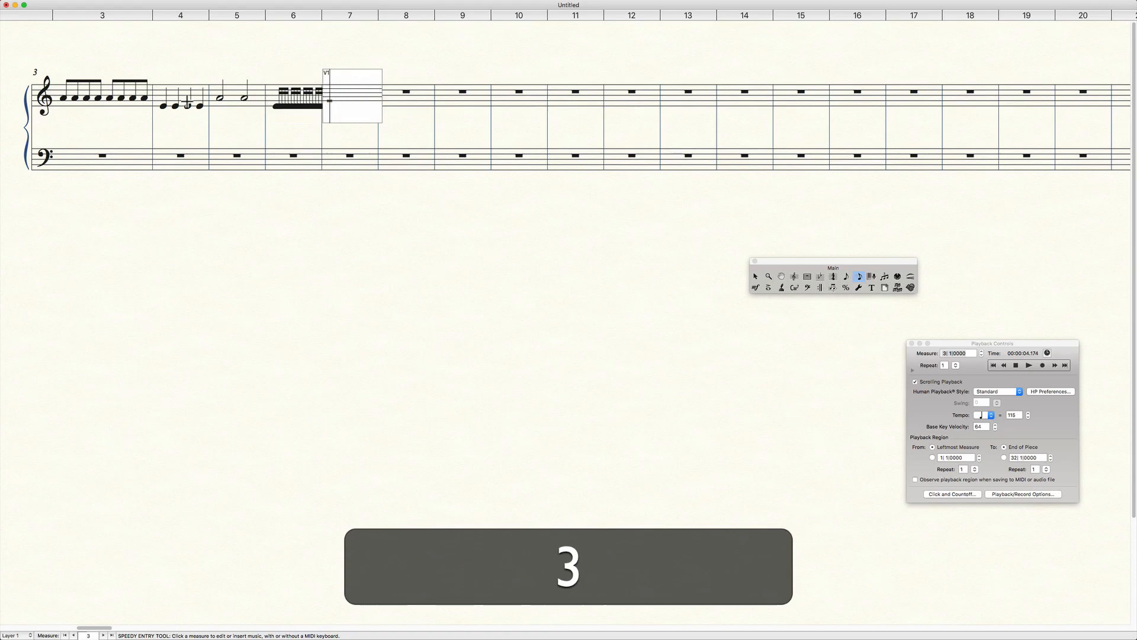
pyautogui.click(365, 199)
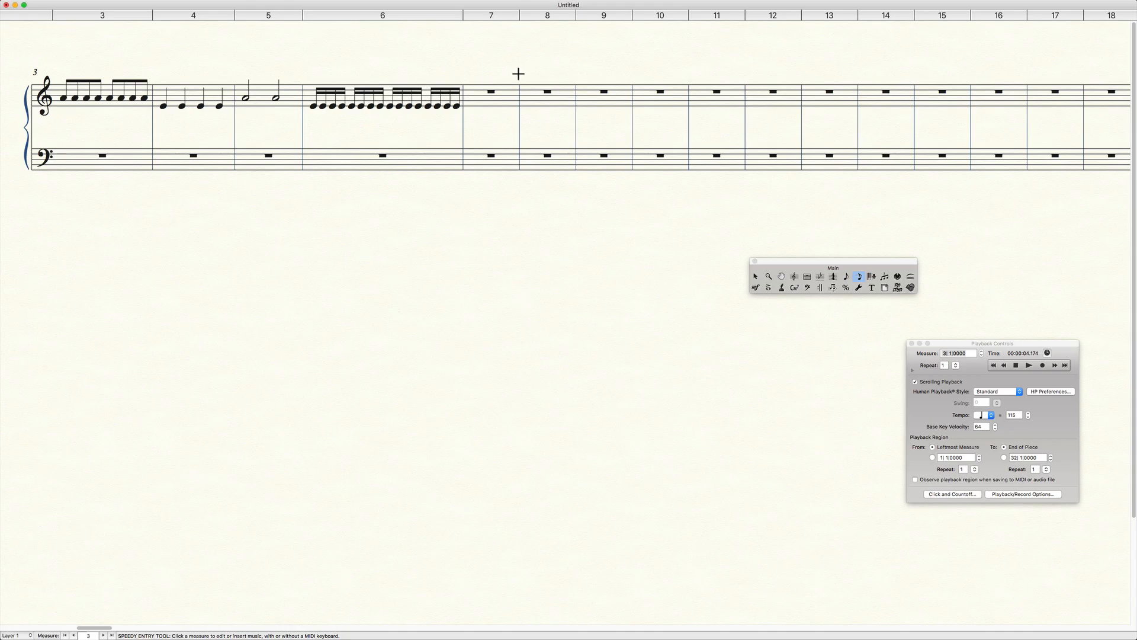
# Enter a whole note on A4 in measure 7 and try a double whole note in measure 8 of the treble staff.
pyautogui.click(491, 95)
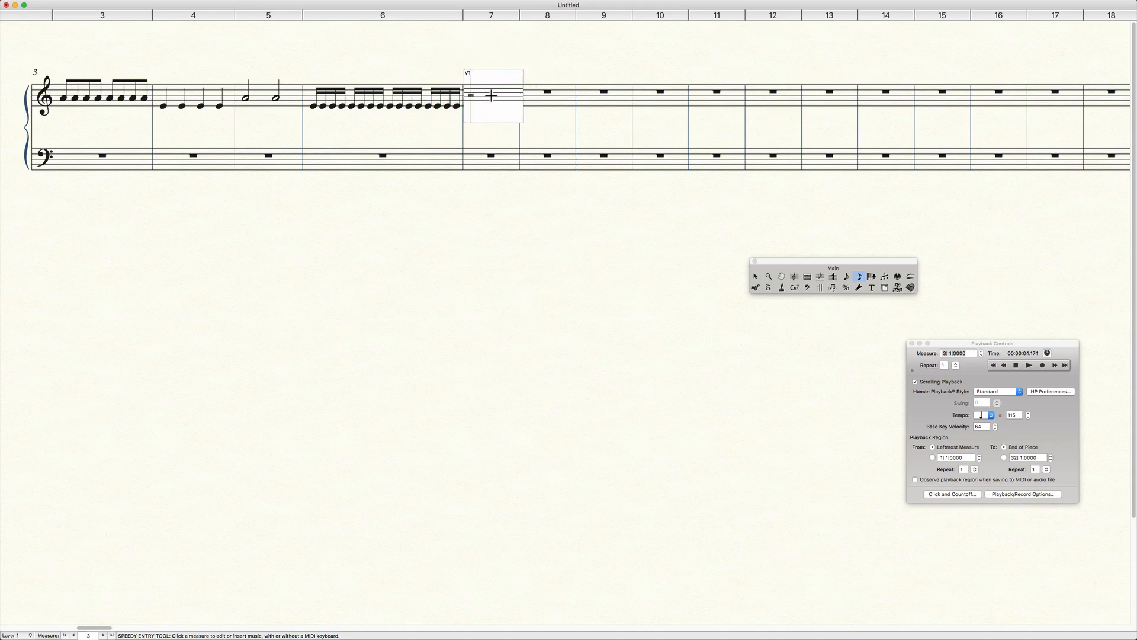
pyautogui.press('7')
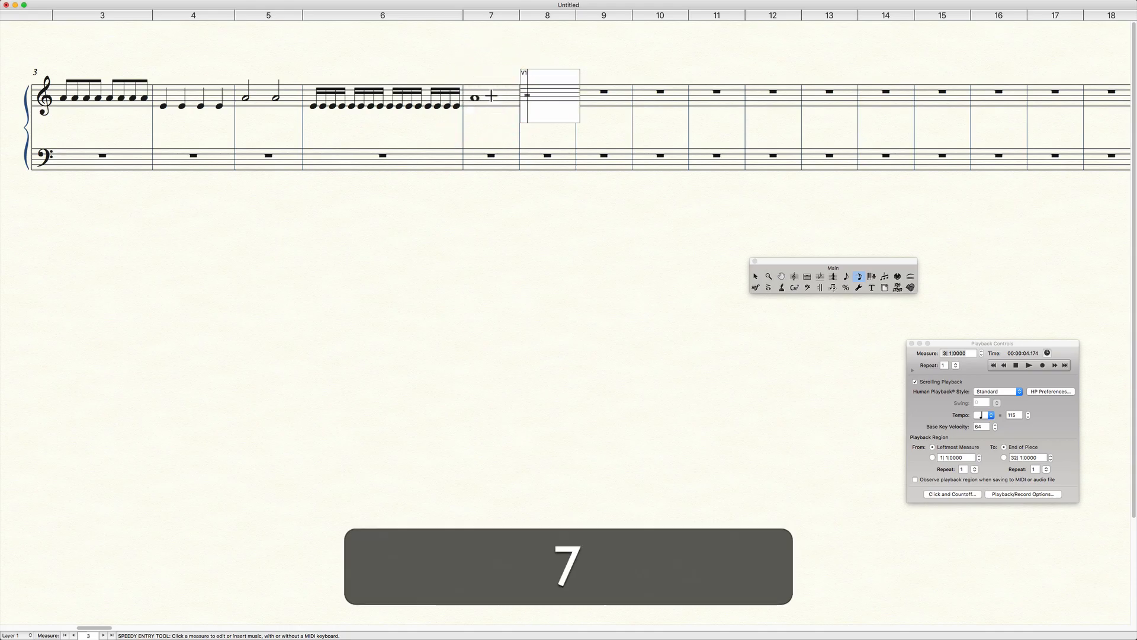
pyautogui.press('Down')
pyautogui.press('Down')
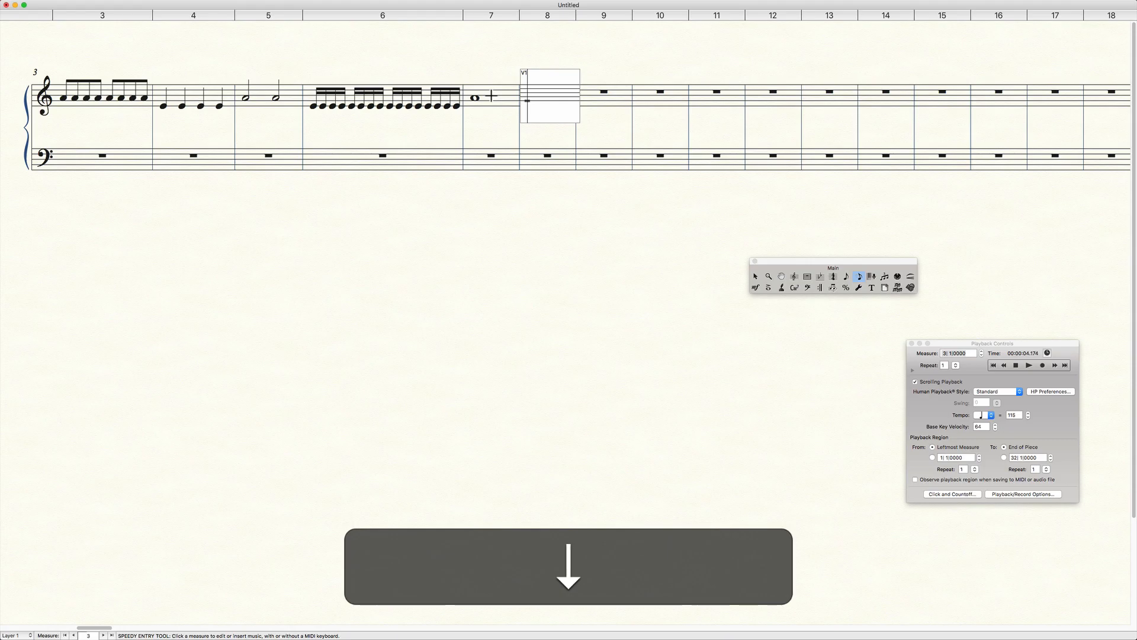
pyautogui.press('8')
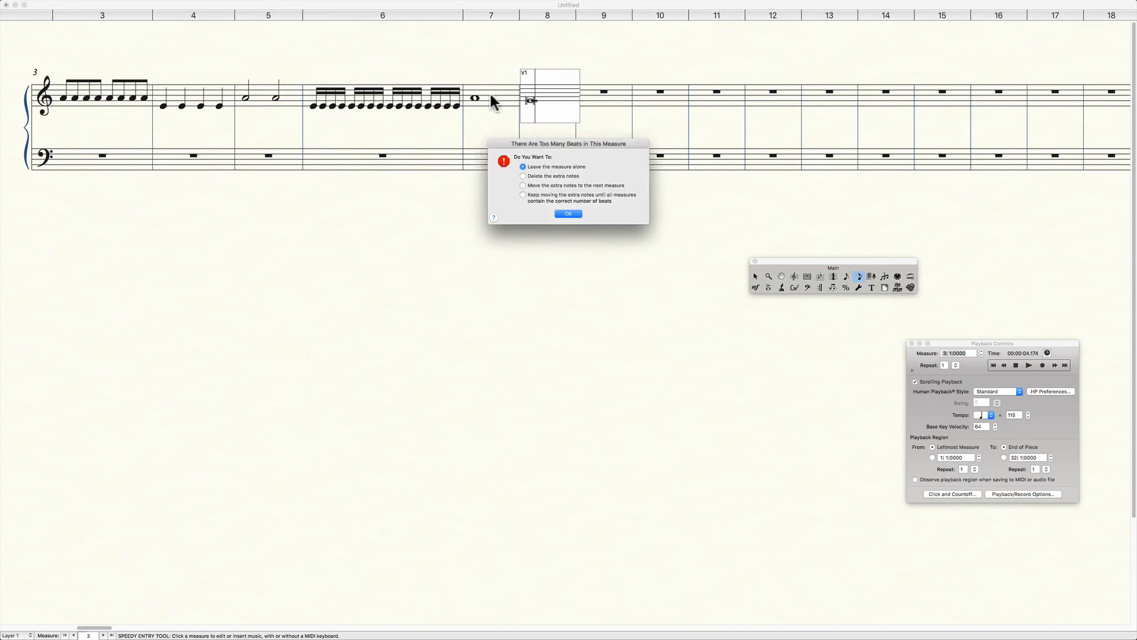
pyautogui.press('Left')
pyautogui.press('BackSpace')
pyautogui.click(569, 212)
pyautogui.click(536, 105)
pyautogui.press('Left')
pyautogui.press('BackSpace')
pyautogui.click(603, 63)
# Fill measure 8 of the treble staff with thirty-two thirty-second notes on E4, leaving measure 9 empty.
pyautogui.click(557, 98)
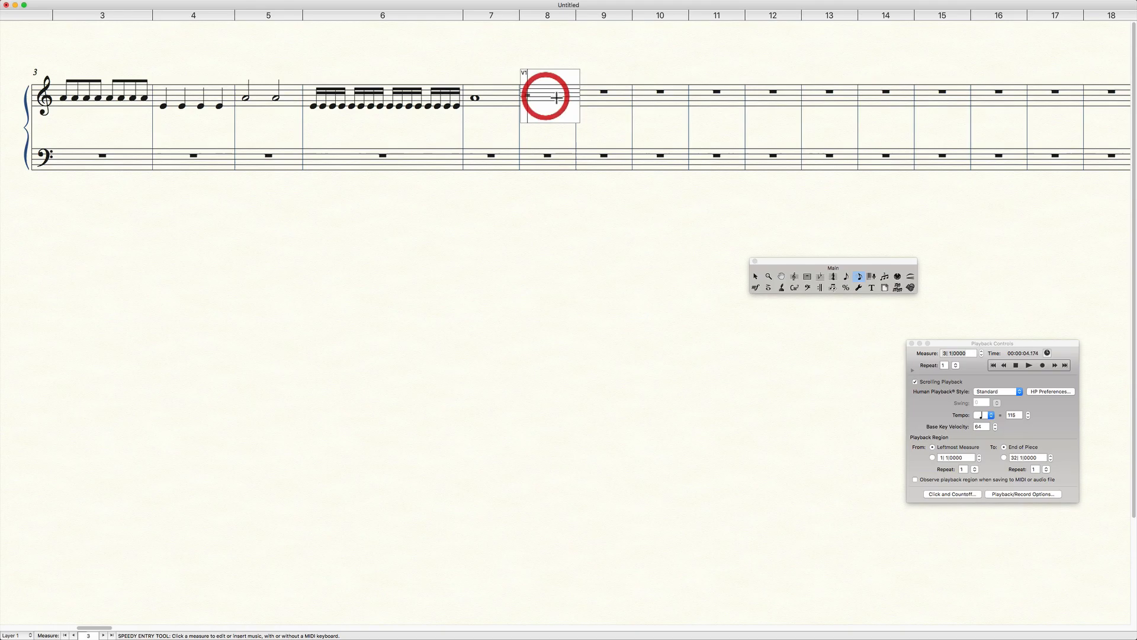
pyautogui.press('Down')
pyautogui.press('2')
pyautogui.press('2')
pyautogui.press('2')
pyautogui.press('2')
pyautogui.press('2')
pyautogui.press('2')
pyautogui.press('2')
pyautogui.press('2')
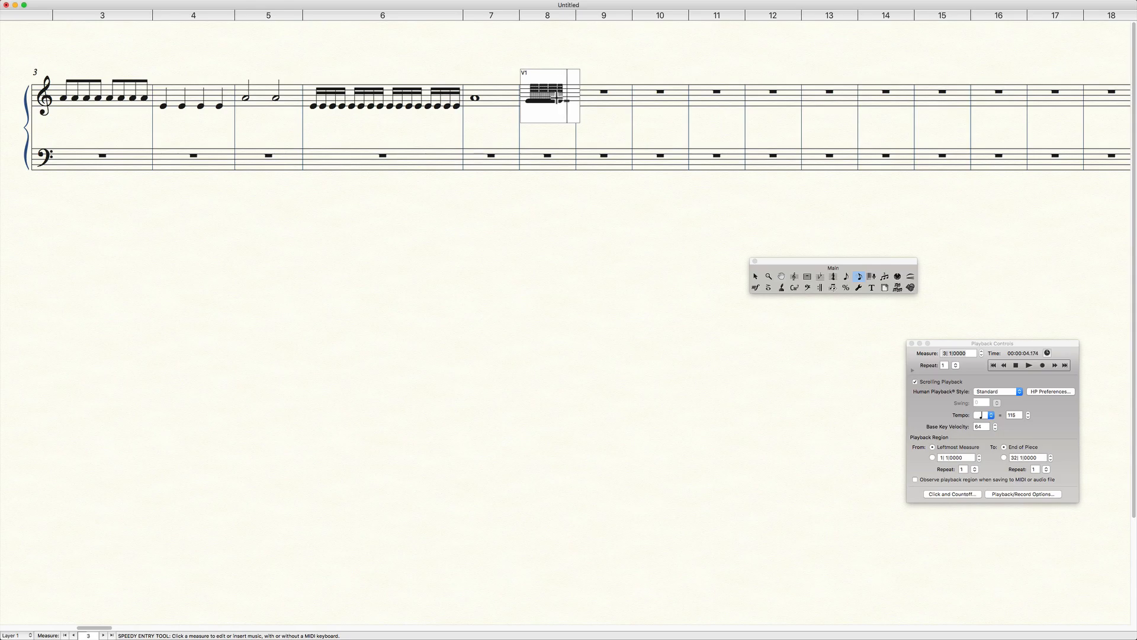
pyautogui.press('2')
pyautogui.press('2')
pyautogui.press('Left')
pyautogui.press('BackSpace')
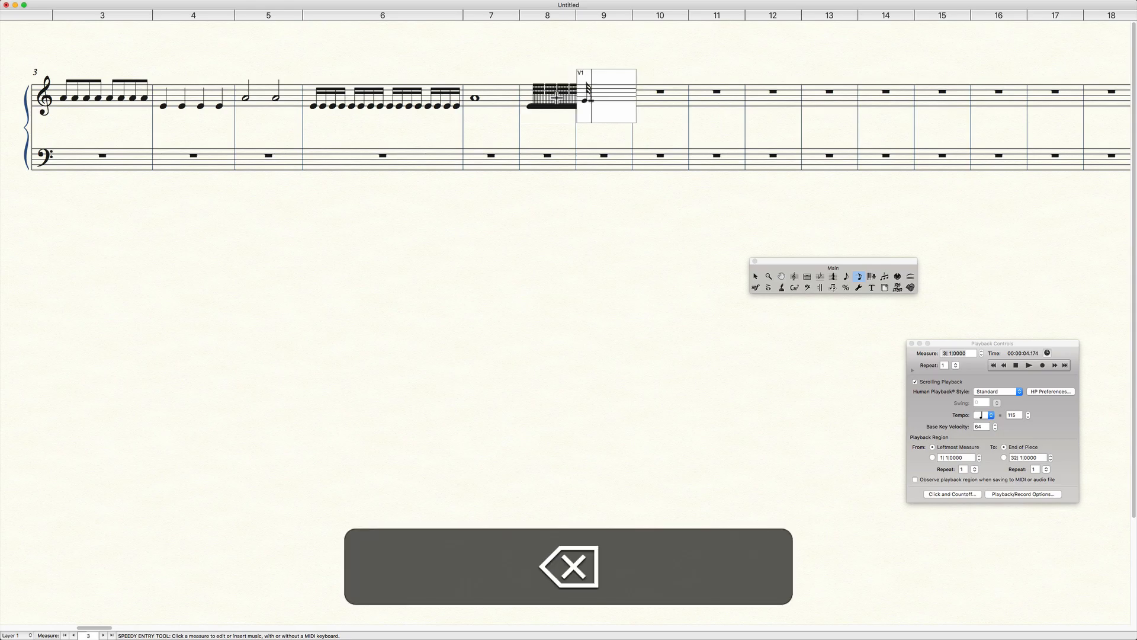
pyautogui.click(595, 190)
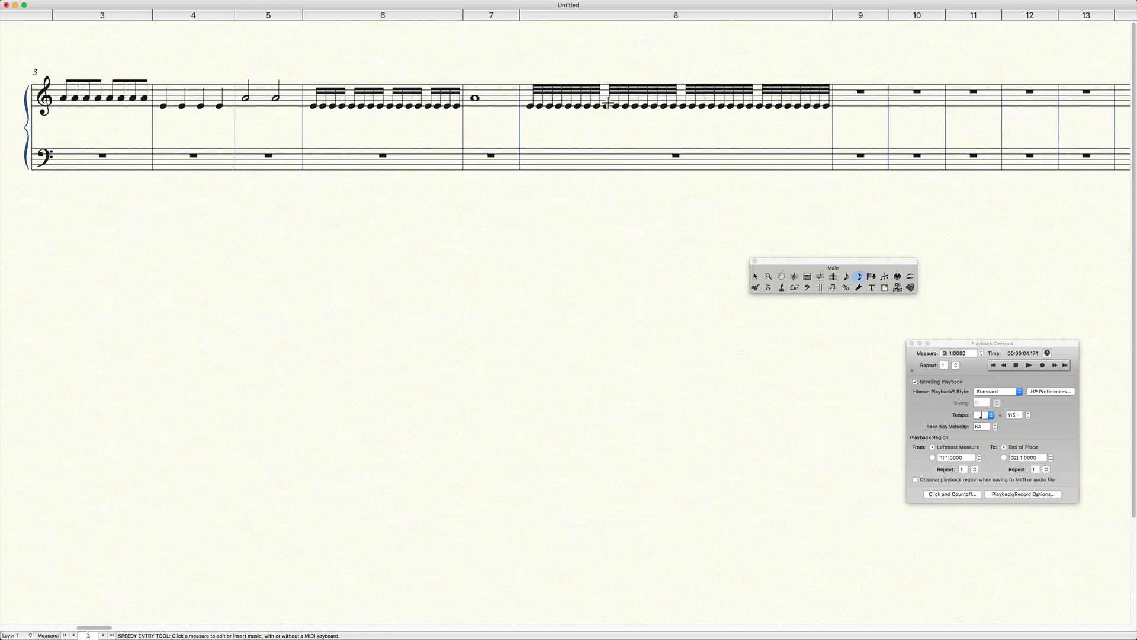
# Fill measure 9 of the treble staff with sixty-four sixty-fourth notes on A4 and exit the entry frame.
pyautogui.click(862, 99)
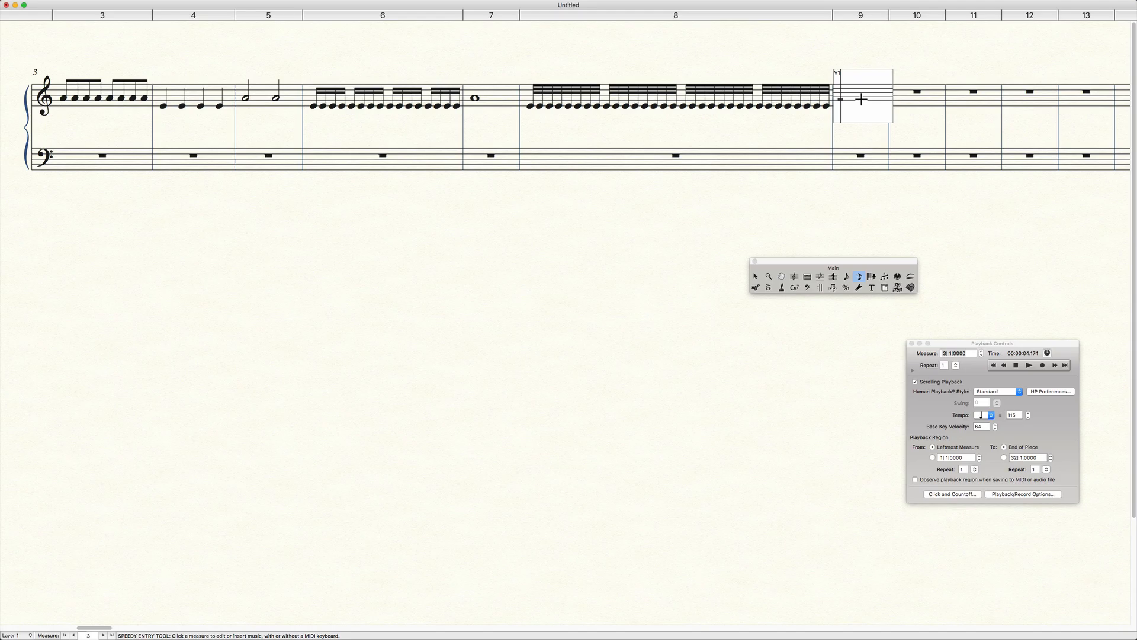
pyautogui.press('Up')
pyautogui.press('1')
pyautogui.press('1')
pyautogui.press('1')
pyautogui.press('1')
pyautogui.press('1')
pyautogui.press('1')
pyautogui.press('1')
pyautogui.press('1')
pyautogui.press('1')
pyautogui.press('1')
pyautogui.press('1')
pyautogui.press('1')
pyautogui.press('1')
pyautogui.press('1')
pyautogui.press('1')
pyautogui.press('1')
pyautogui.press('1')
pyautogui.press('1')
pyautogui.press('1')
pyautogui.press('1')
pyautogui.press('1')
pyautogui.press('1')
pyautogui.press('1')
pyautogui.press('1')
pyautogui.press('1')
pyautogui.press('Left')
pyautogui.press('BackSpace')
pyautogui.click(877, 189)
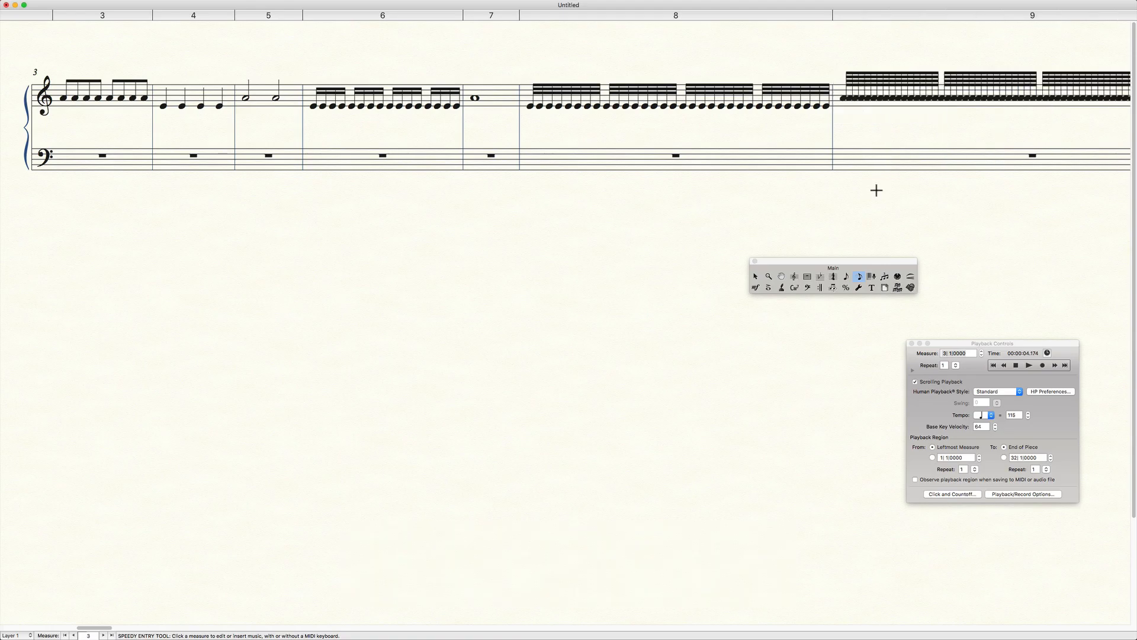
# Clear all notes from measures 3 through 9 of the treble staff with the Measure tool.
pyautogui.hscroll(5, 877, 190)
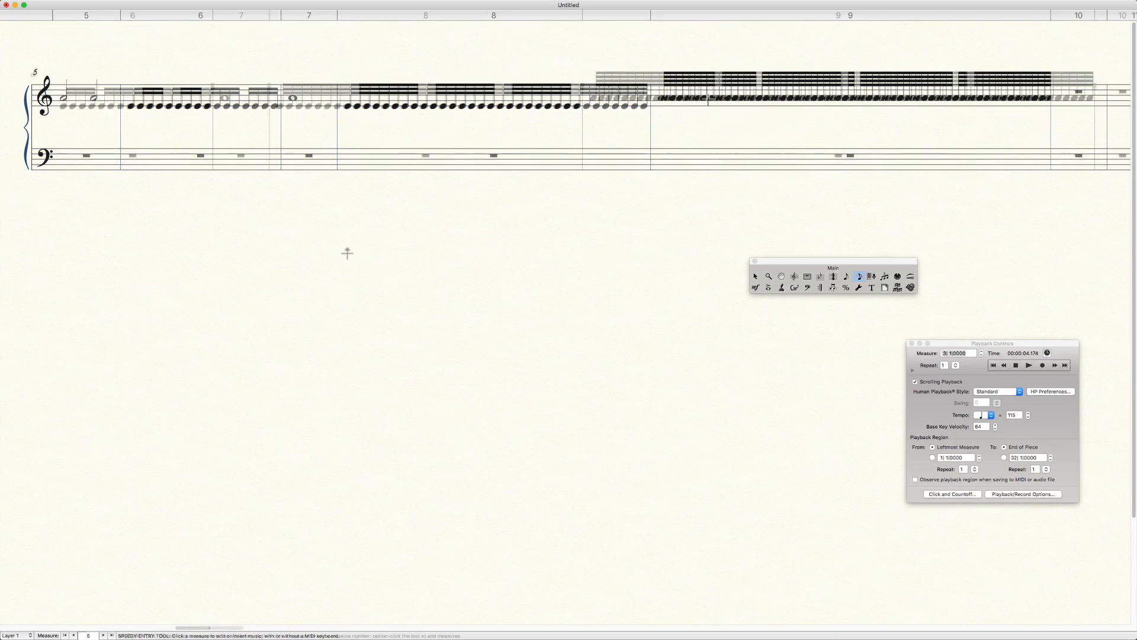
pyautogui.click(807, 276)
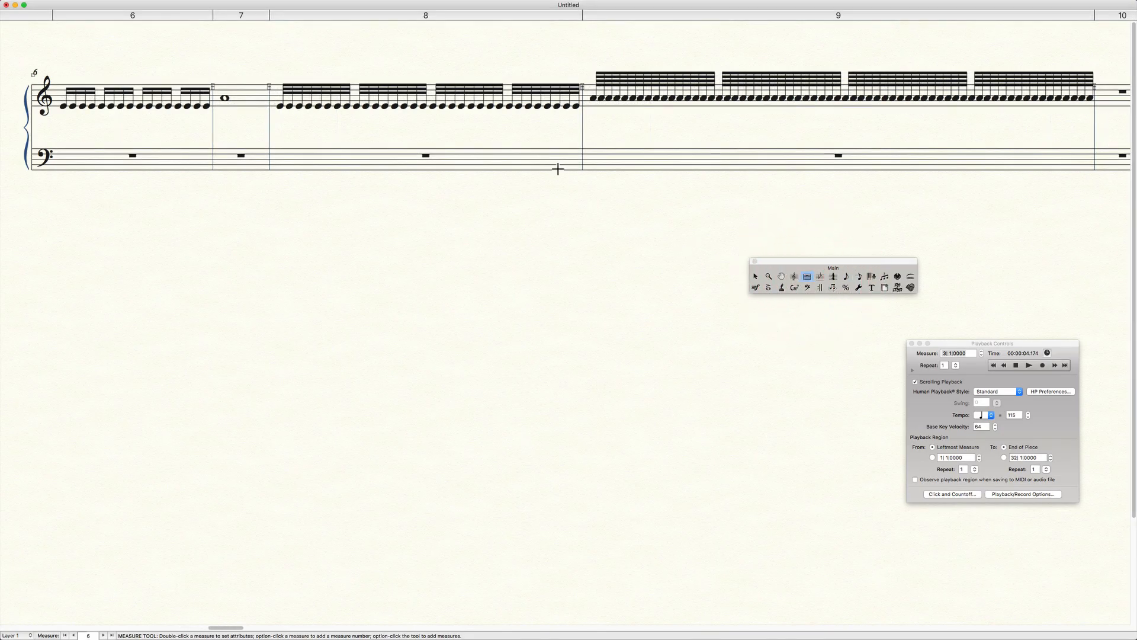
pyautogui.hscroll(-10, 556, 168)
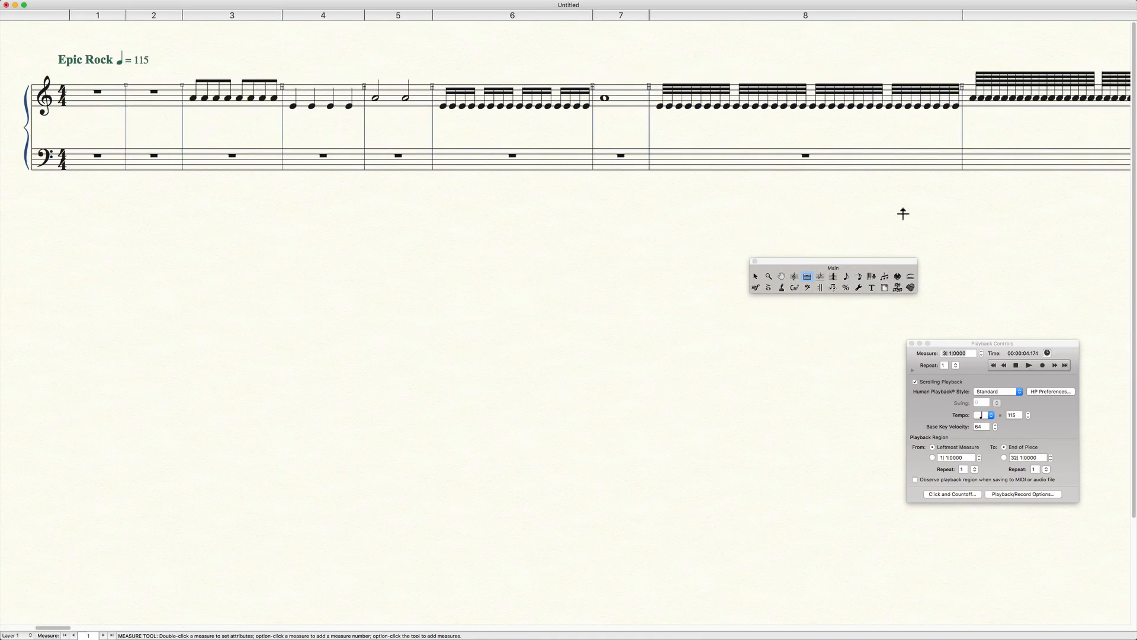
pyautogui.click(1025, 95)
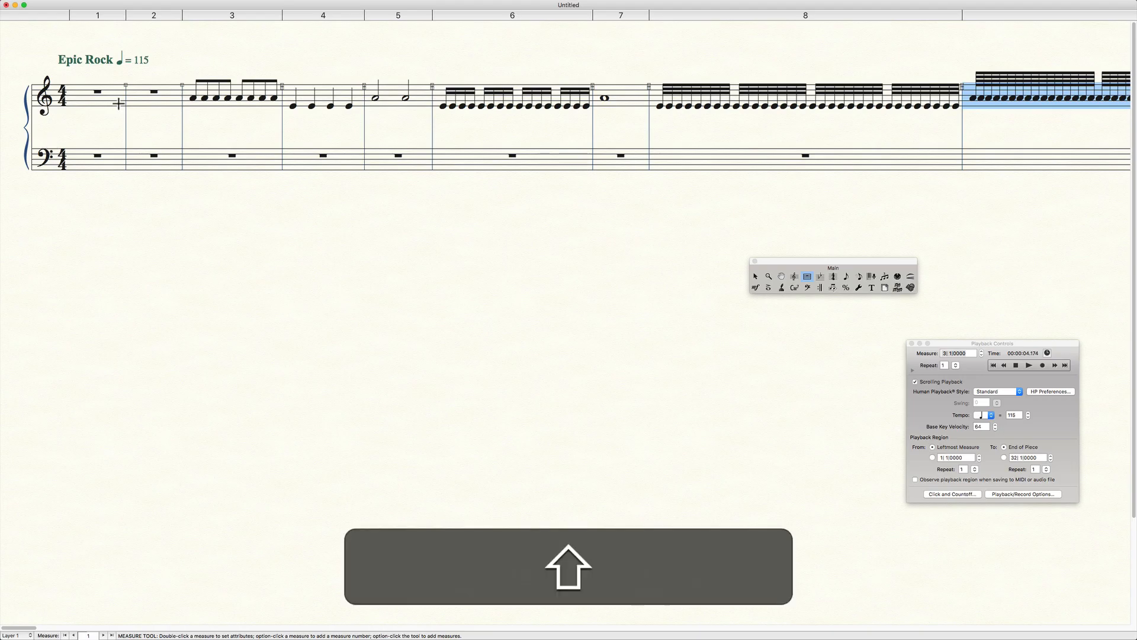
pyautogui.keyDown('shift'); pyautogui.click(197, 101); pyautogui.keyUp('shift')
pyautogui.hotkey('shift', 'BackSpace')
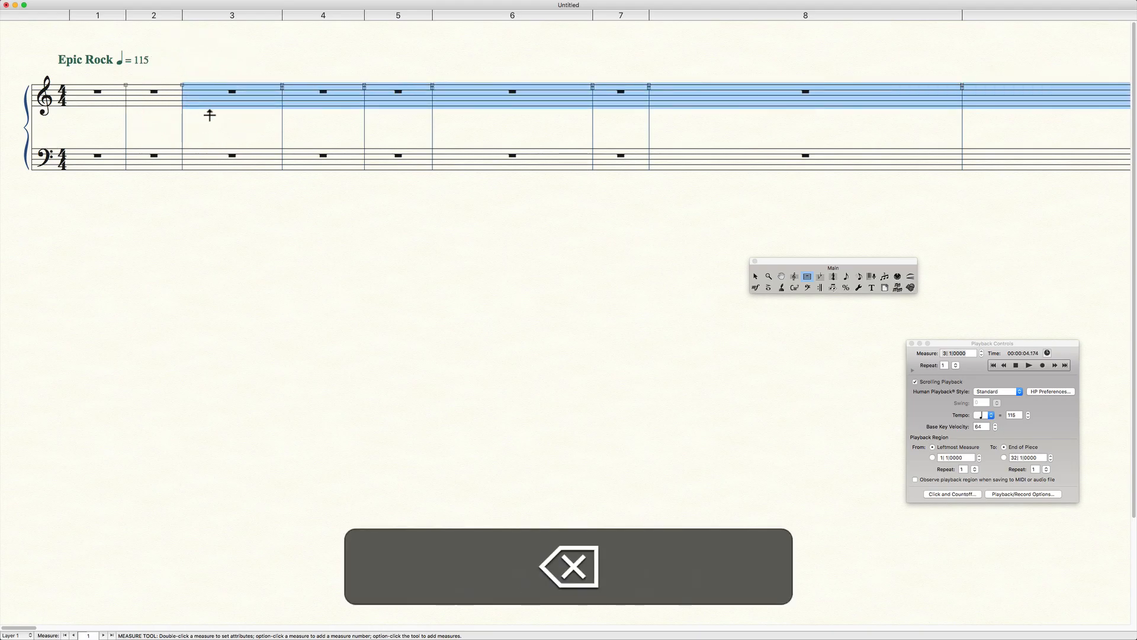
# Use Speedy Entry to enter eighths F5, E5, D5, E5, an eighth rest, and eighths E5, D5, E5 in treble measure 1.
pyautogui.click(862, 276)
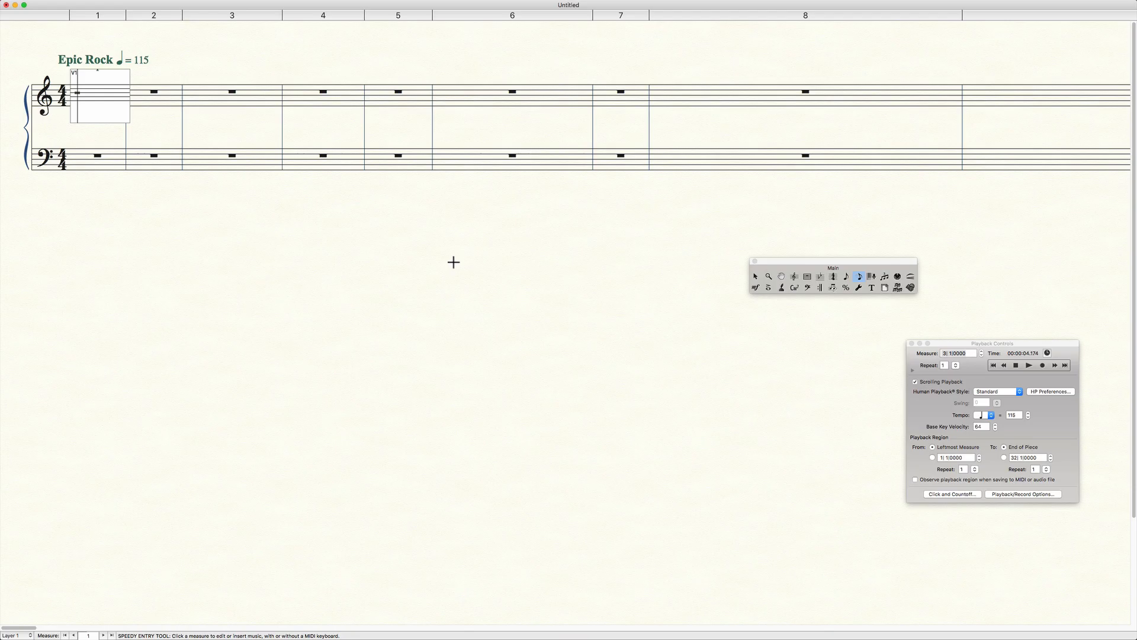
pyautogui.press('Up')
pyautogui.press('Down')
pyautogui.press('4')
pyautogui.press('4')
pyautogui.press('4')
pyautogui.press('4')
pyautogui.hotkey('shift', 'BackSpace')
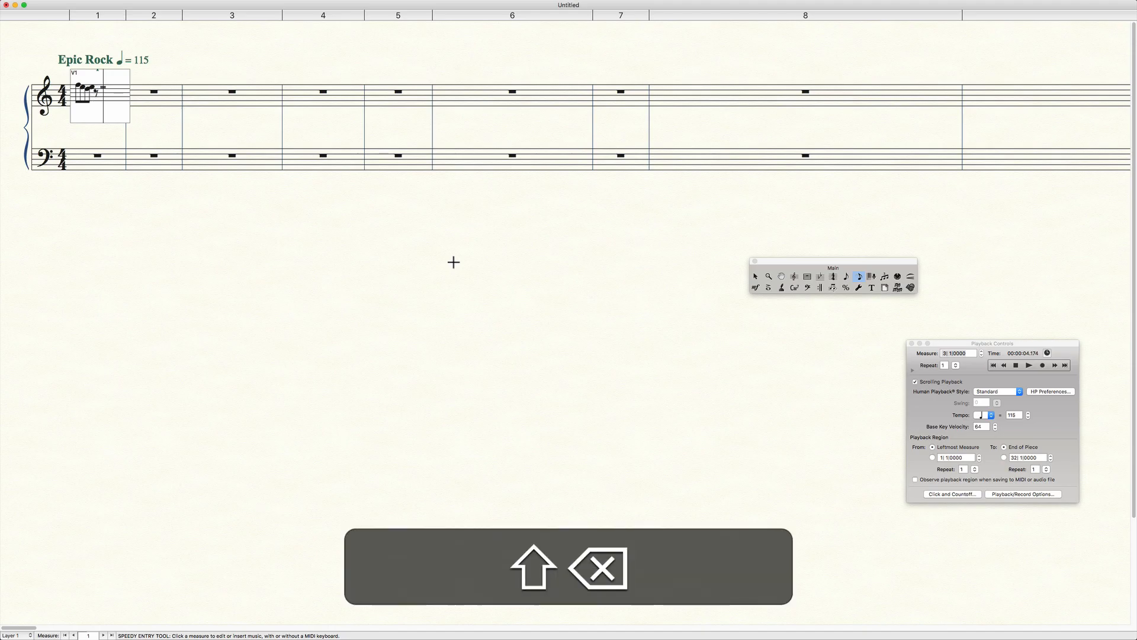
pyautogui.hotkey('shift', '4')
pyautogui.press('Up')
pyautogui.press('4')
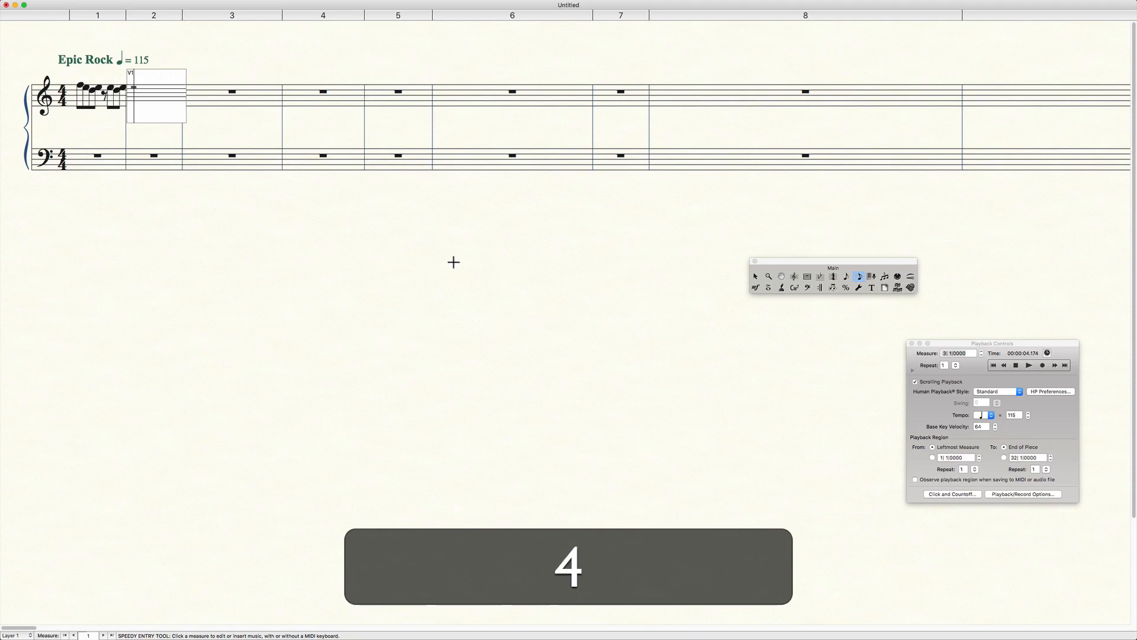
# Enter an eighth rest, eighth notes C5, D5, E5, and quarter notes G5 and A5 in treble measure 2.
pyautogui.hotkey('shift', 'BackSpace')
pyautogui.press('Down')
pyautogui.press('4')
pyautogui.press('Up')
pyautogui.press('5')
pyautogui.press('Up')
pyautogui.press('5')
# Enter eighths F5, E5, D5, E5, an eighth rest, and eighths E5, D5, E5 in treble measure 3.
pyautogui.press('Down')
pyautogui.press('4')
pyautogui.press('4')
pyautogui.hotkey('shift', 'BackSpace')
pyautogui.press('4')
pyautogui.press('Down')
pyautogui.press('4')
pyautogui.press('Up')
pyautogui.press('4')
# Enter an eighth rest, eighths C5, D5, E5, and quarters A4 and G4 in treble measure 4, and exit the entry frame.
pyautogui.hotkey('shift', 'BackSpace')
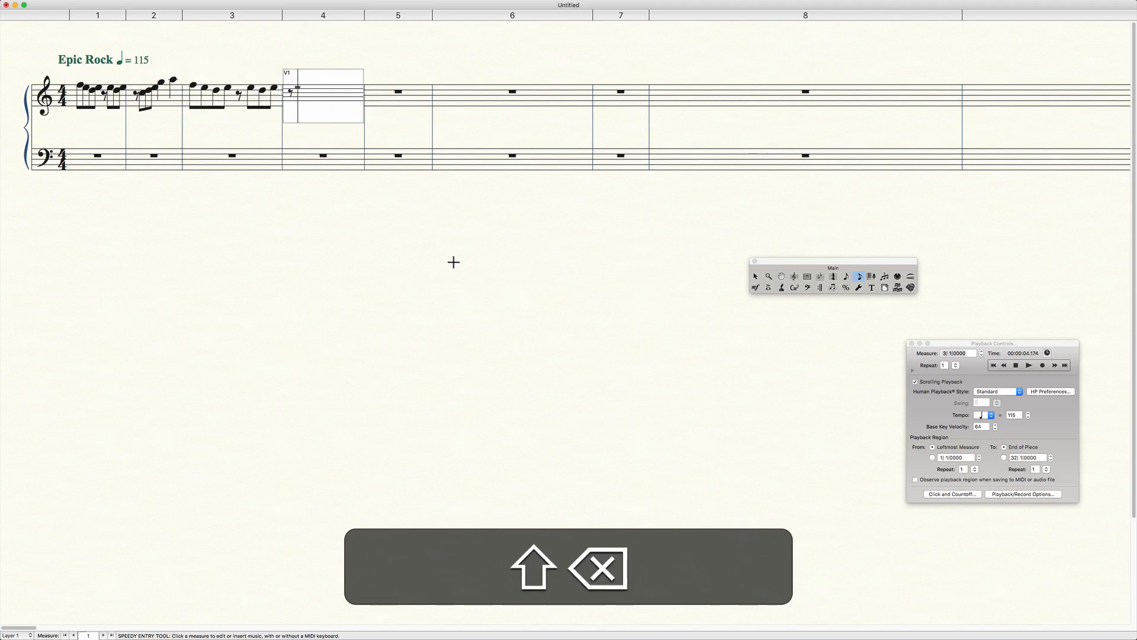
pyautogui.press('Down')
pyautogui.press('4')
pyautogui.press('Up')
pyautogui.press('4')
pyautogui.press('Down')
pyautogui.press('5')
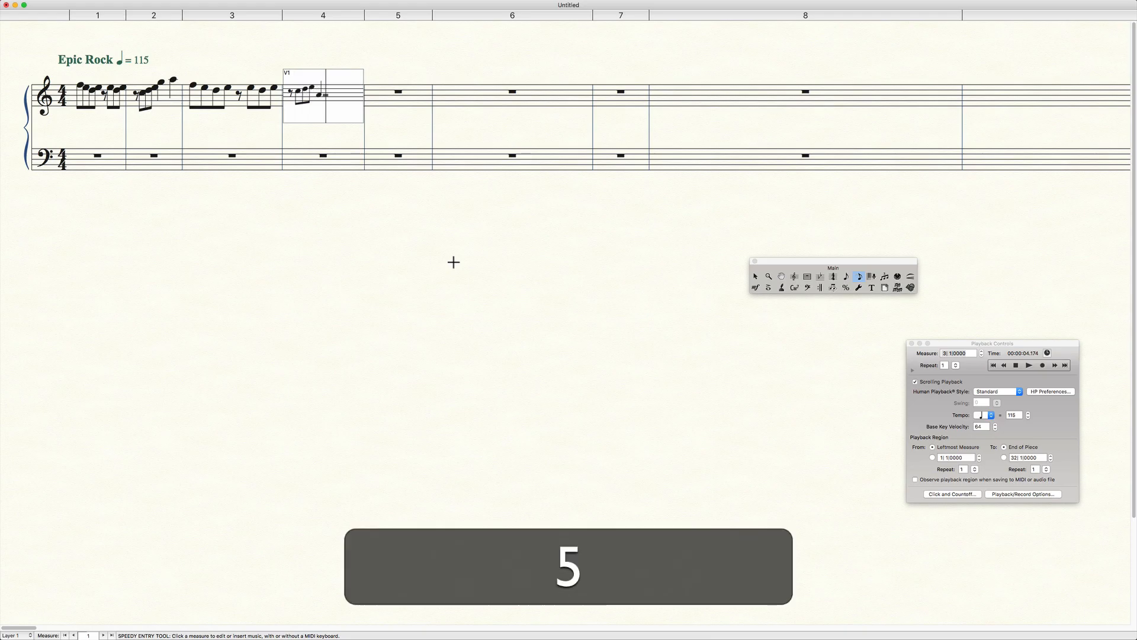
pyautogui.press('Down')
pyautogui.press('5')
pyautogui.click(459, 265)
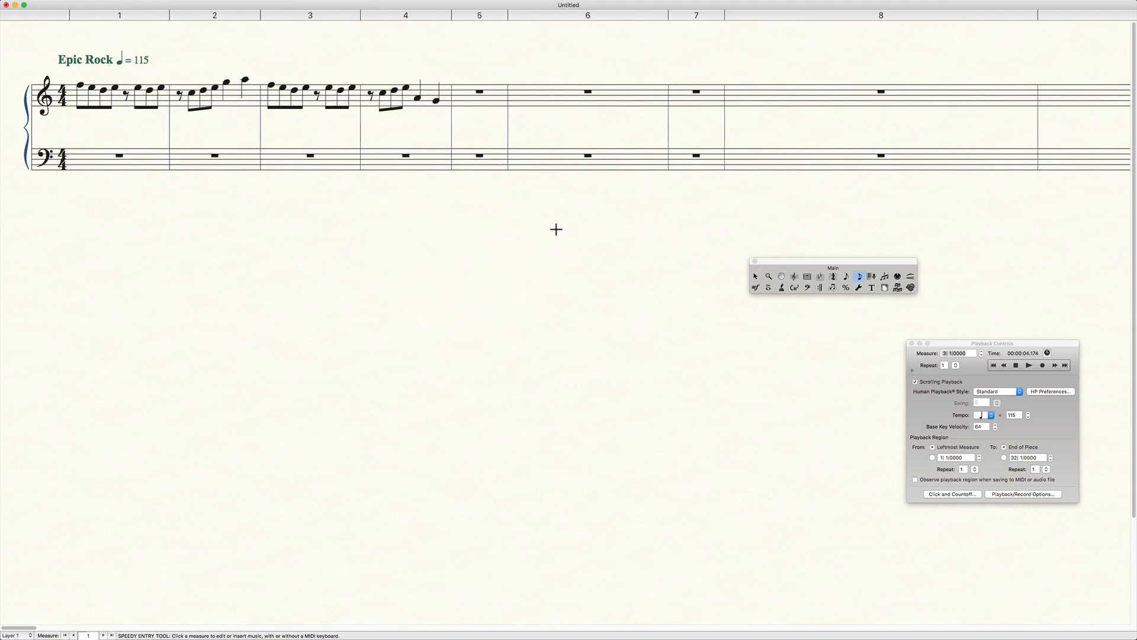
# Set the barline at the end of measure 4 to Solid in its measure attributes.
pyautogui.click(808, 277)
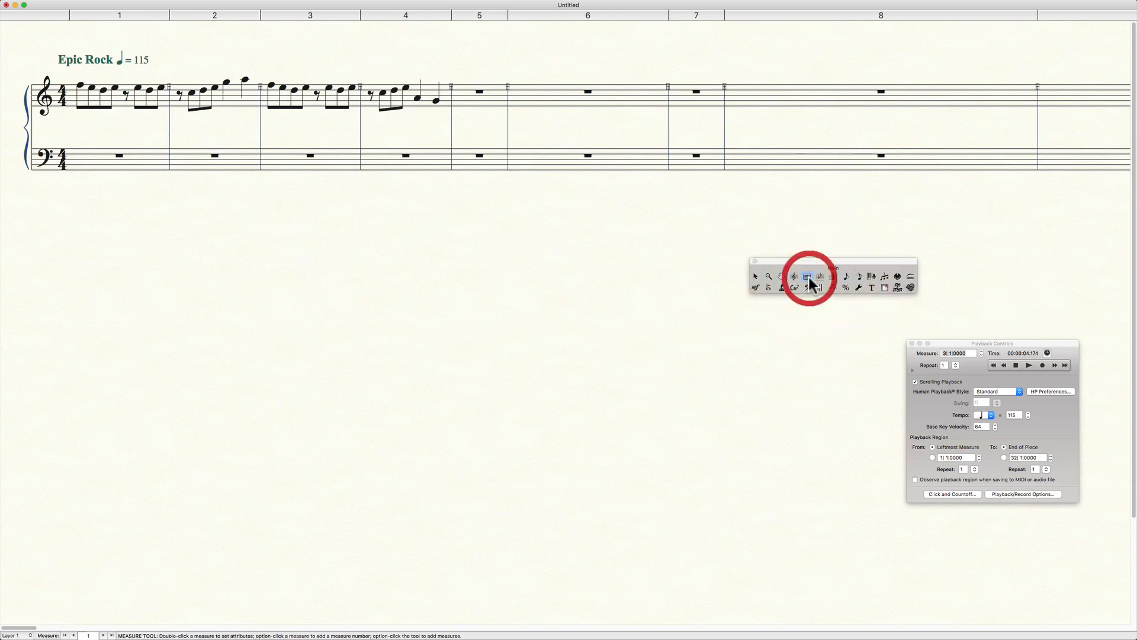
pyautogui.click(419, 92)
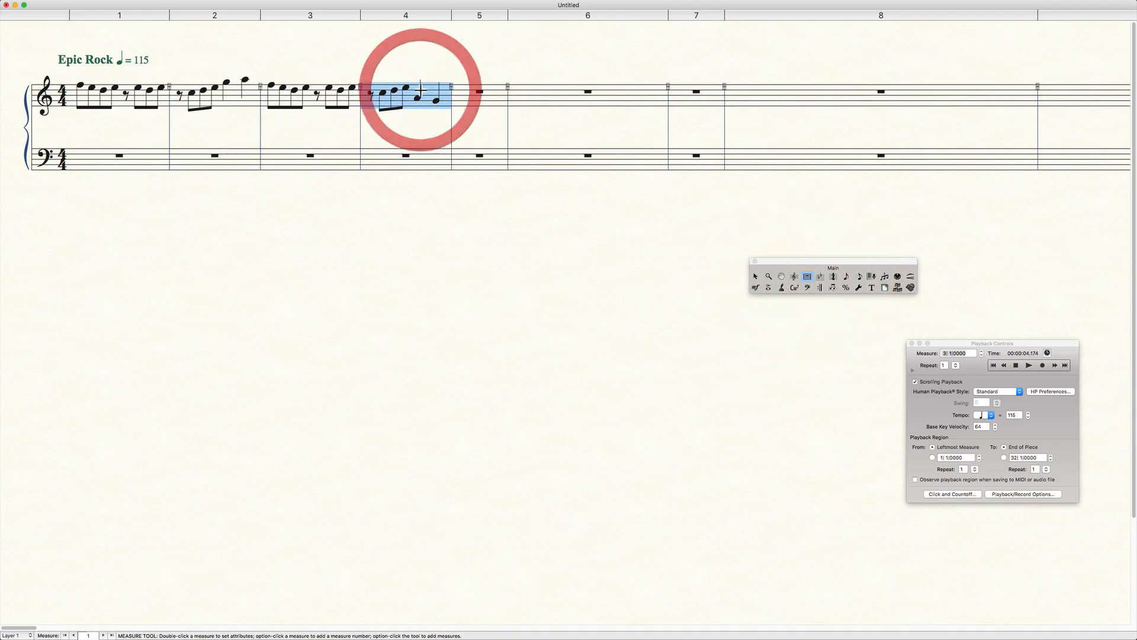
pyautogui.doubleClick(419, 94)
pyautogui.click(559, 154)
pyautogui.click(667, 325)
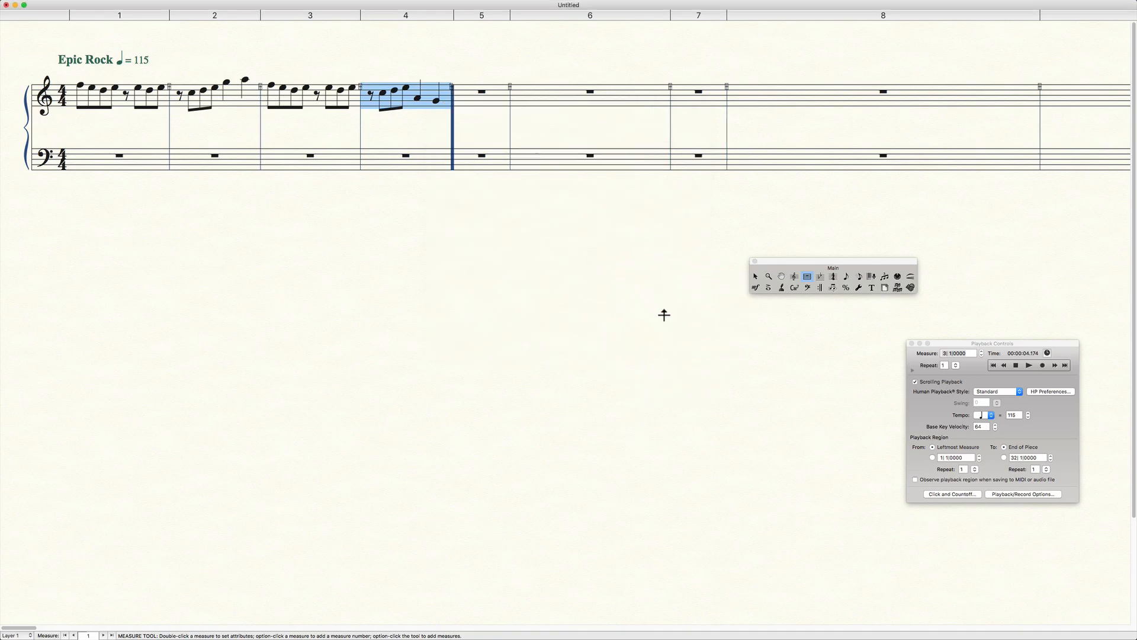
# Change measure 4's ending barline to Double, set it back to Solid, and deselect the measure.
pyautogui.click(806, 275)
pyautogui.click(808, 275)
pyautogui.doubleClick(418, 98)
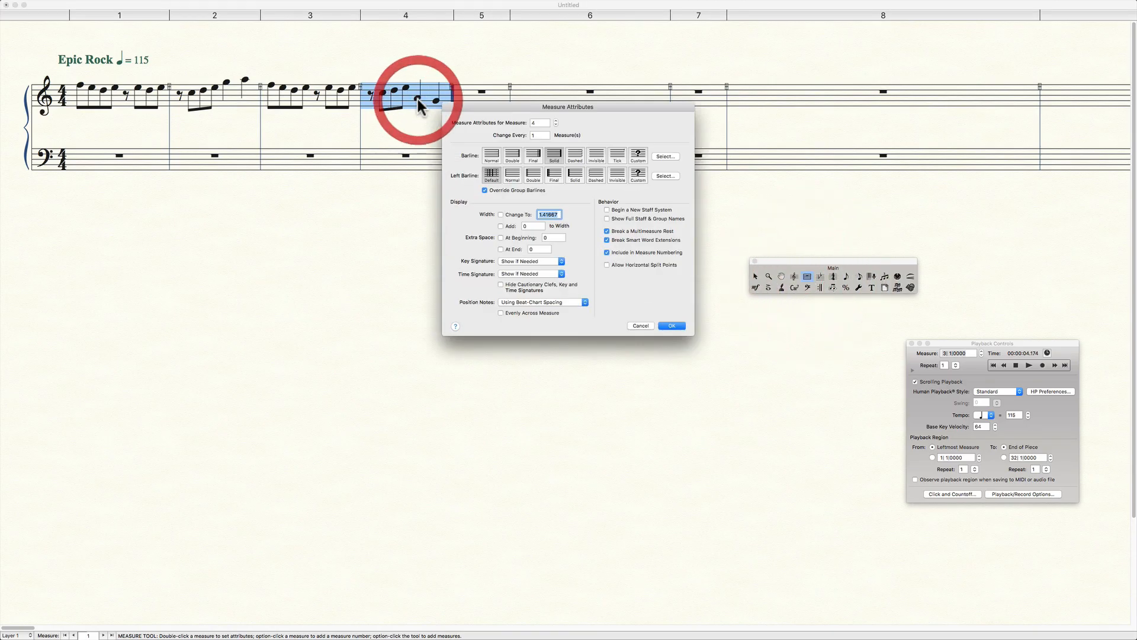
pyautogui.click(511, 153)
pyautogui.click(674, 326)
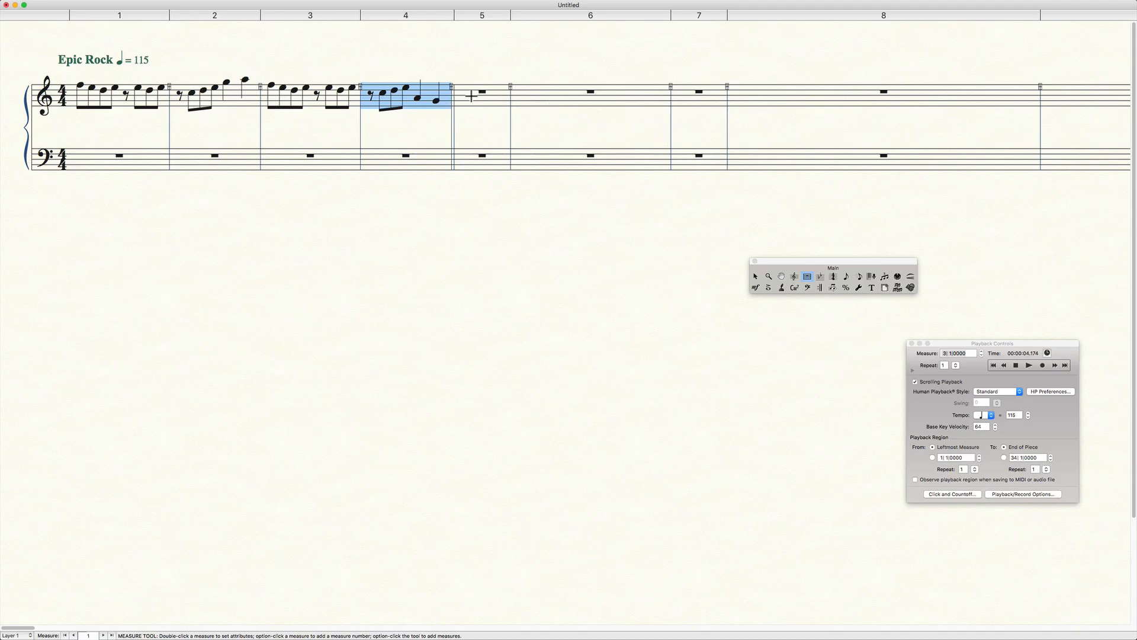
pyautogui.doubleClick(413, 92)
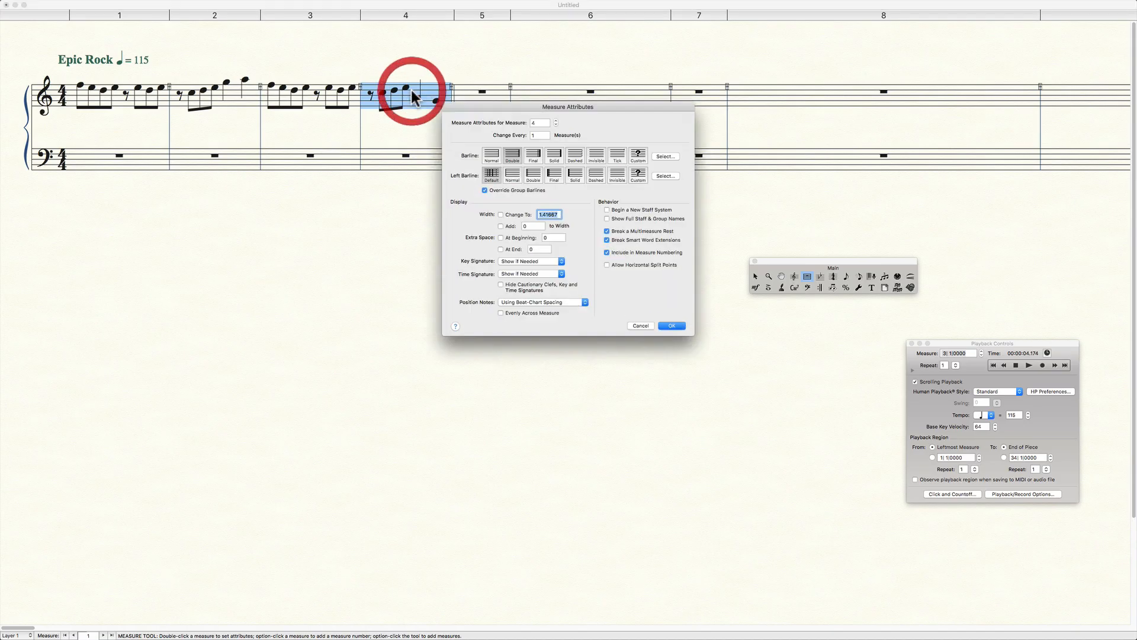
pyautogui.click(552, 155)
pyautogui.click(670, 324)
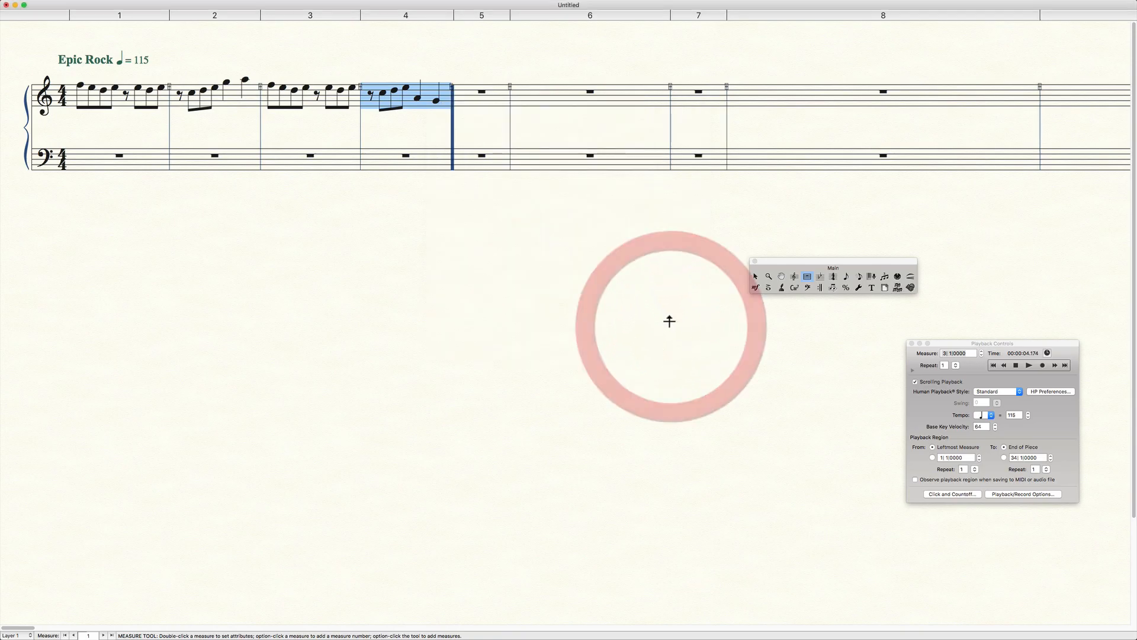
pyautogui.click(604, 248)
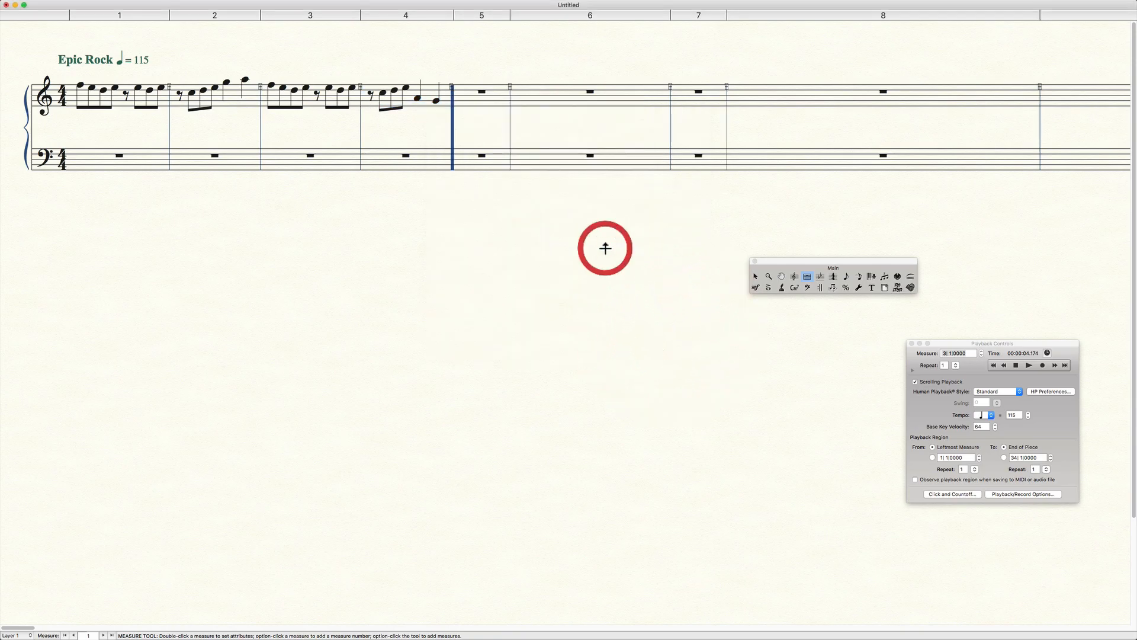
# Use Speedy Entry to enter a dotted quarter F5, an eighth E5 tied to a quarter E5, and a quarter D5 in treble measure 5.
pyautogui.click(862, 277)
pyautogui.click(487, 92)
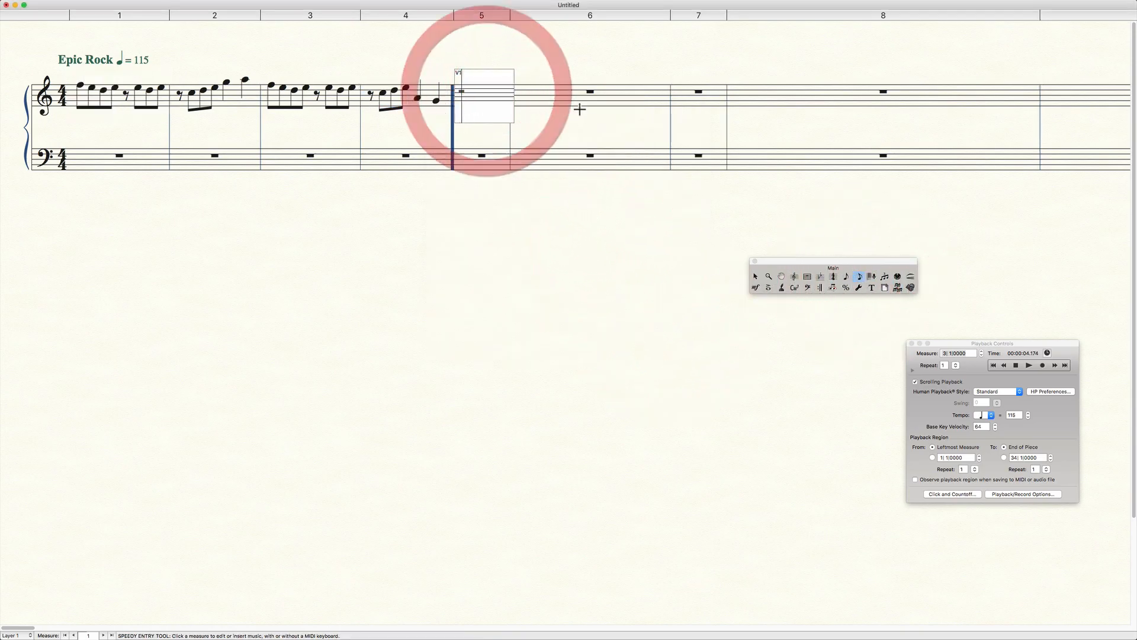
pyautogui.press('Up')
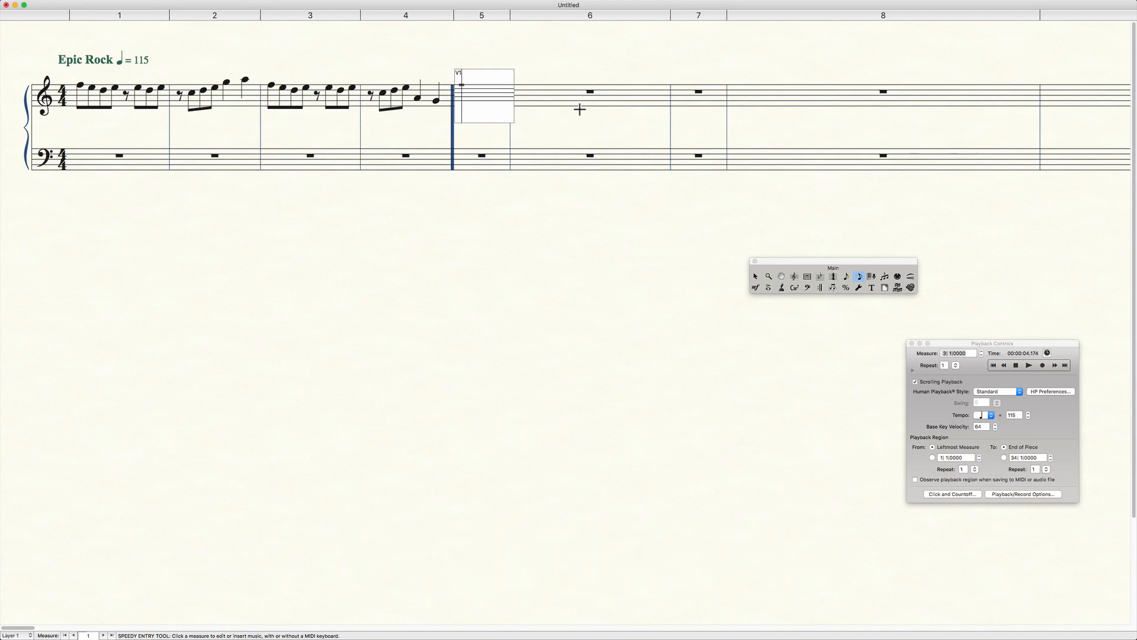
pyautogui.press('5')
pyautogui.press('.')
pyautogui.press('Down')
pyautogui.press('4')
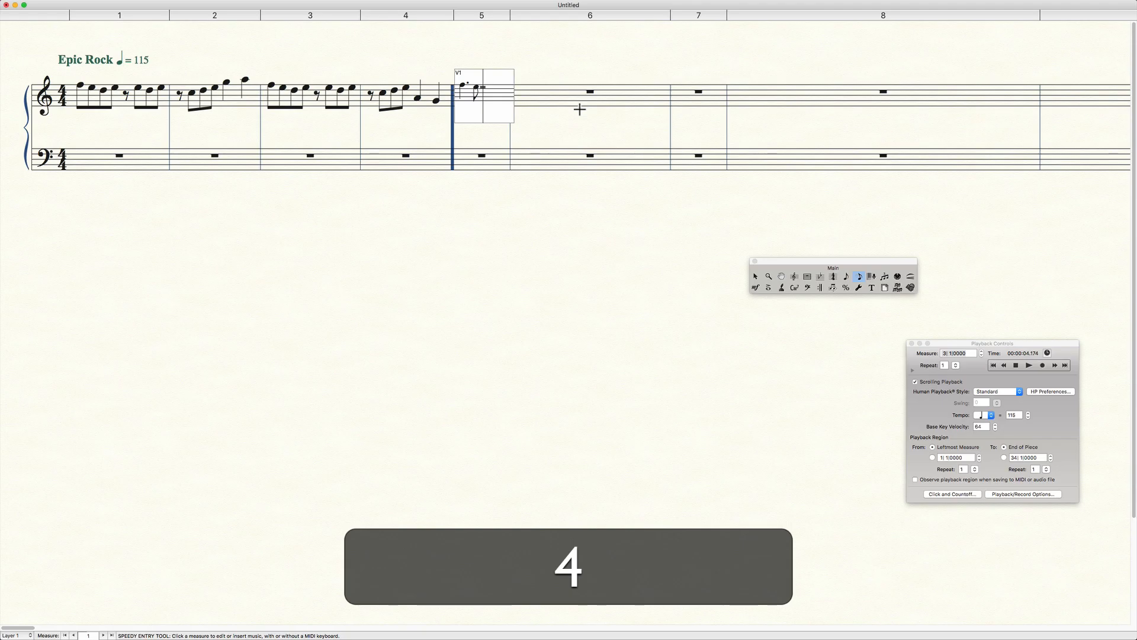
pyautogui.press('=')
pyautogui.press('5')
pyautogui.press('5')
# Enter a whole note on C5 in measure 6 of the treble staff and exit the entry frame.
pyautogui.press('Down')
pyautogui.press('7')
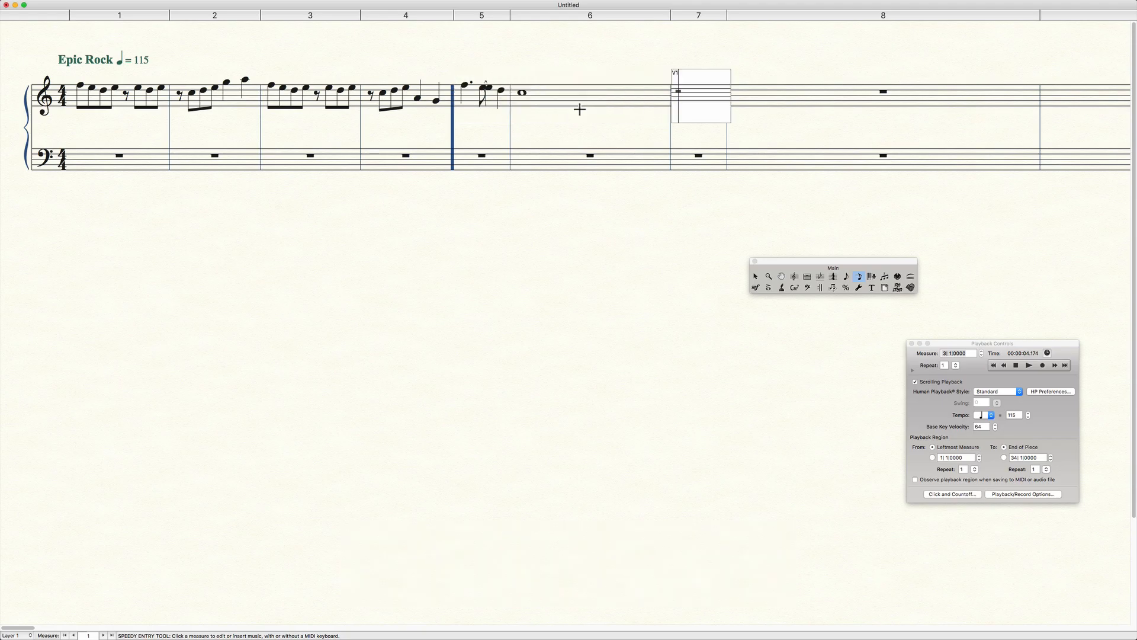
pyautogui.click(573, 129)
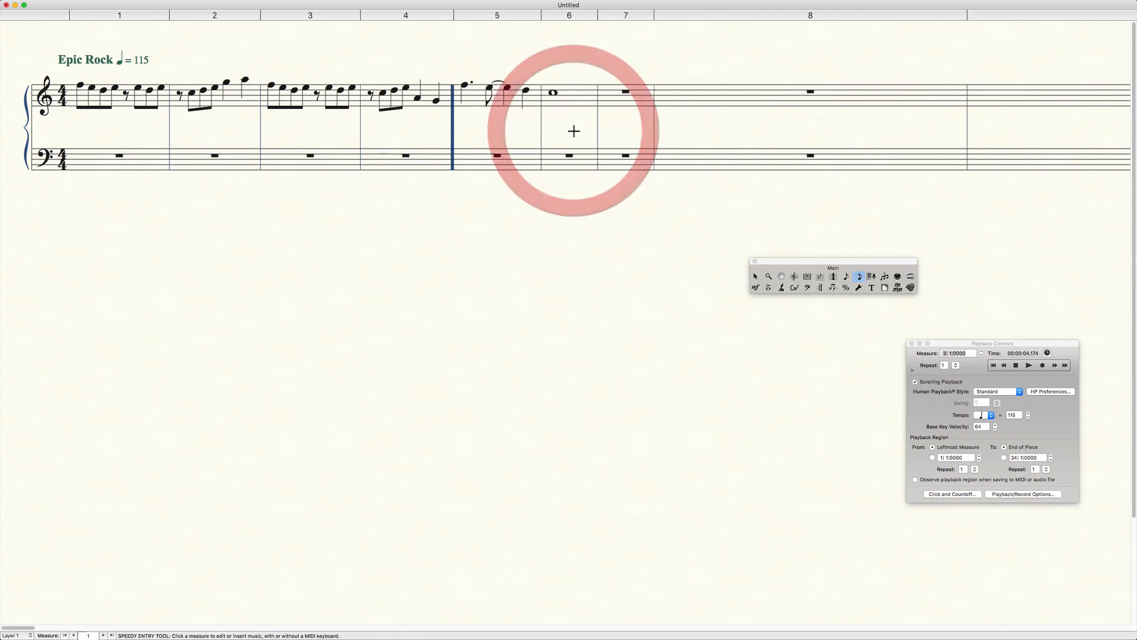
# Clear the existing notes from treble measures 5 and 6 in Speedy Entry and return to the start of measure 5.
pyautogui.click(474, 92)
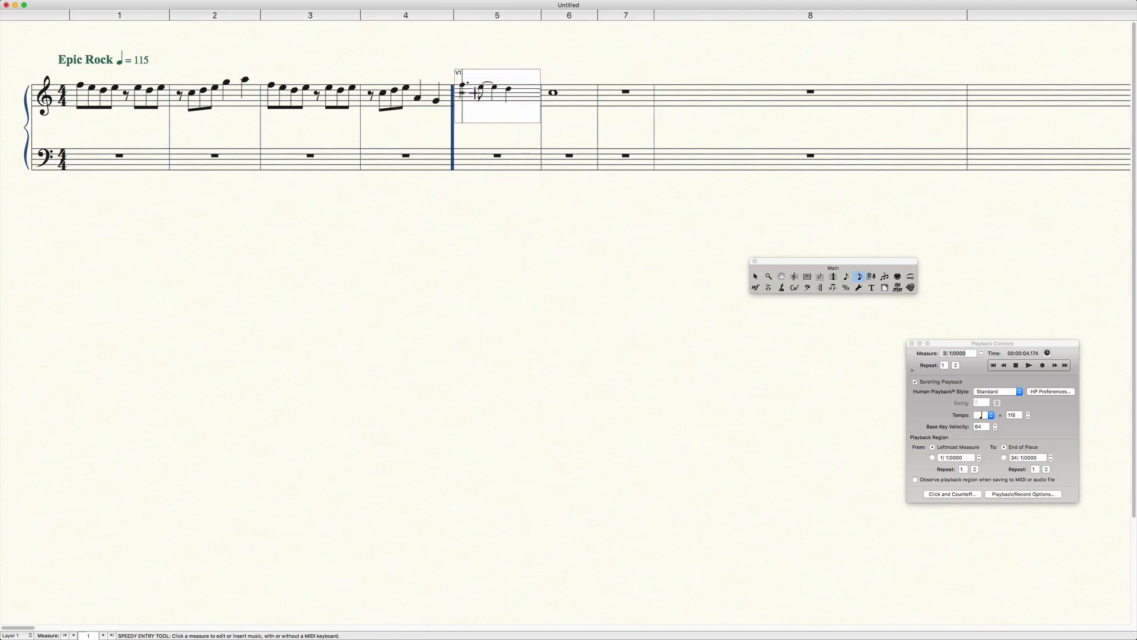
pyautogui.press('BackSpace')
pyautogui.press('Right')
pyautogui.press('BackSpace')
pyautogui.press('Left')
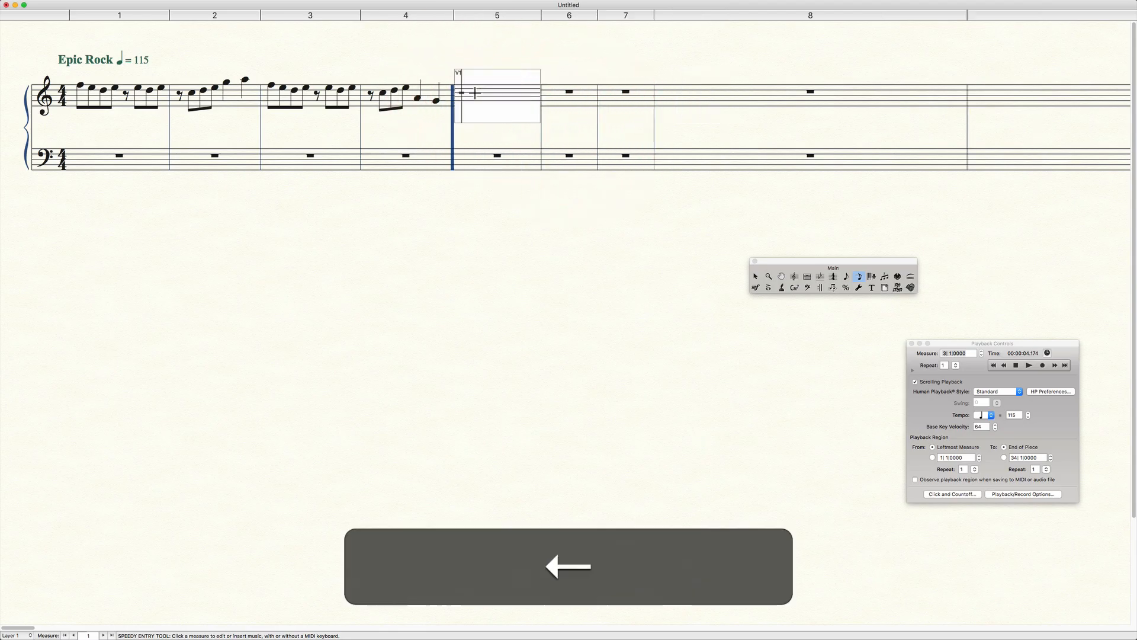
# Re-enter measure 5 of the treble staff with a dotted quarter F5, an eighth E5 tied to a quarter E5, and a quarter D5.
pyautogui.press('Up')
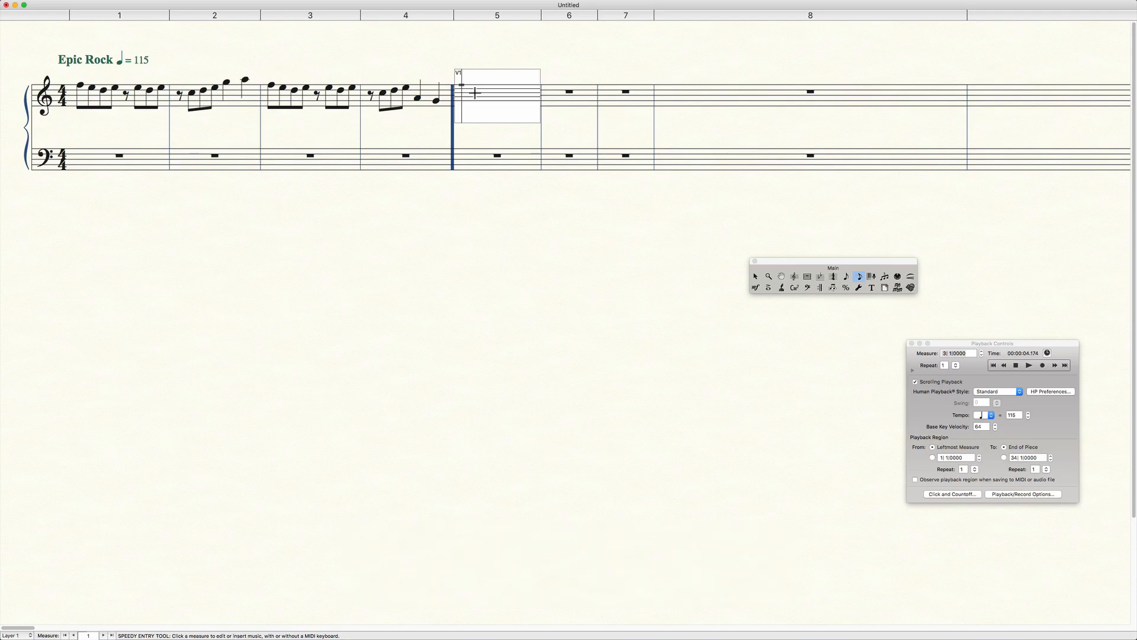
pyautogui.press('5')
pyautogui.press('.')
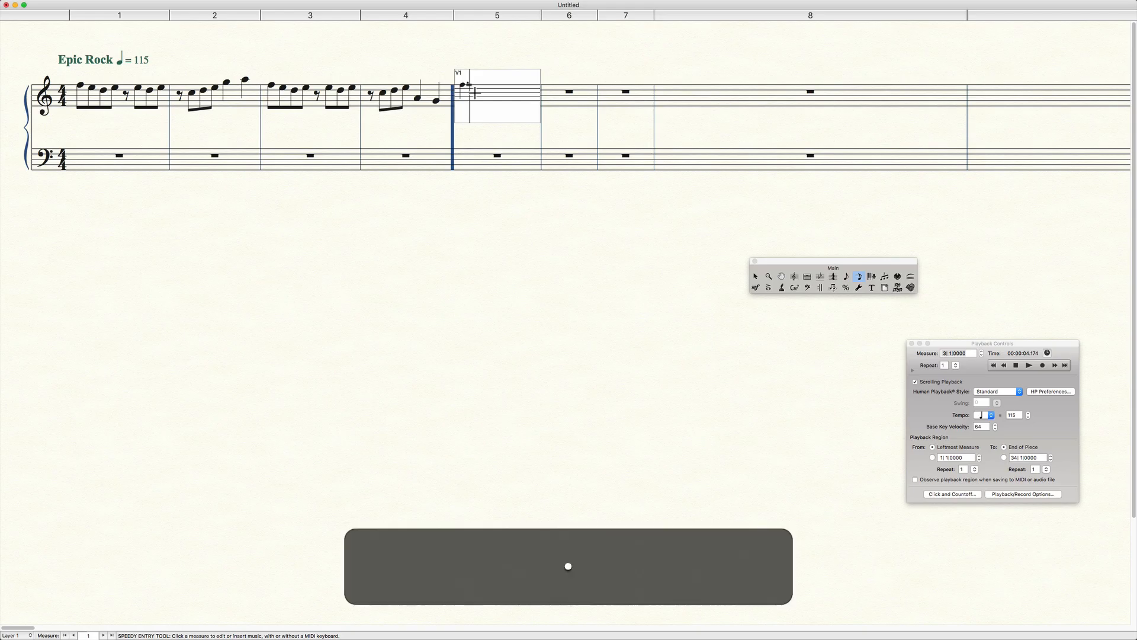
pyautogui.press('Down')
pyautogui.press('4')
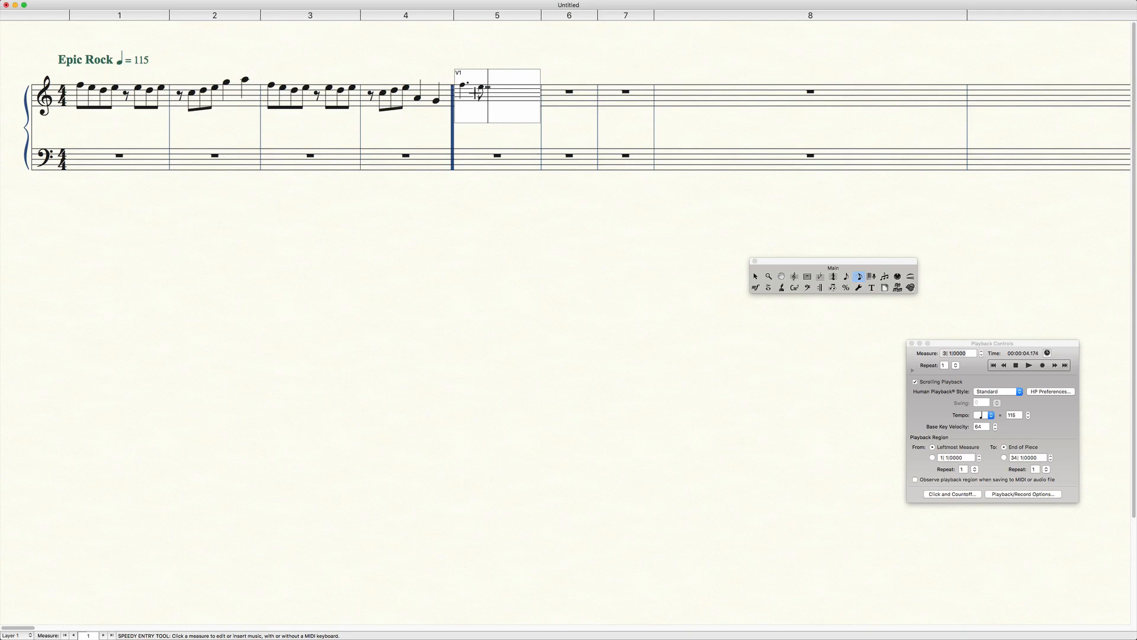
pyautogui.press('=')
pyautogui.press('5')
pyautogui.press('Down')
pyautogui.press('5')
# Re-enter the whole note C5 in treble measure 6 and leave the entry frame.
pyautogui.press('Down')
pyautogui.press('7')
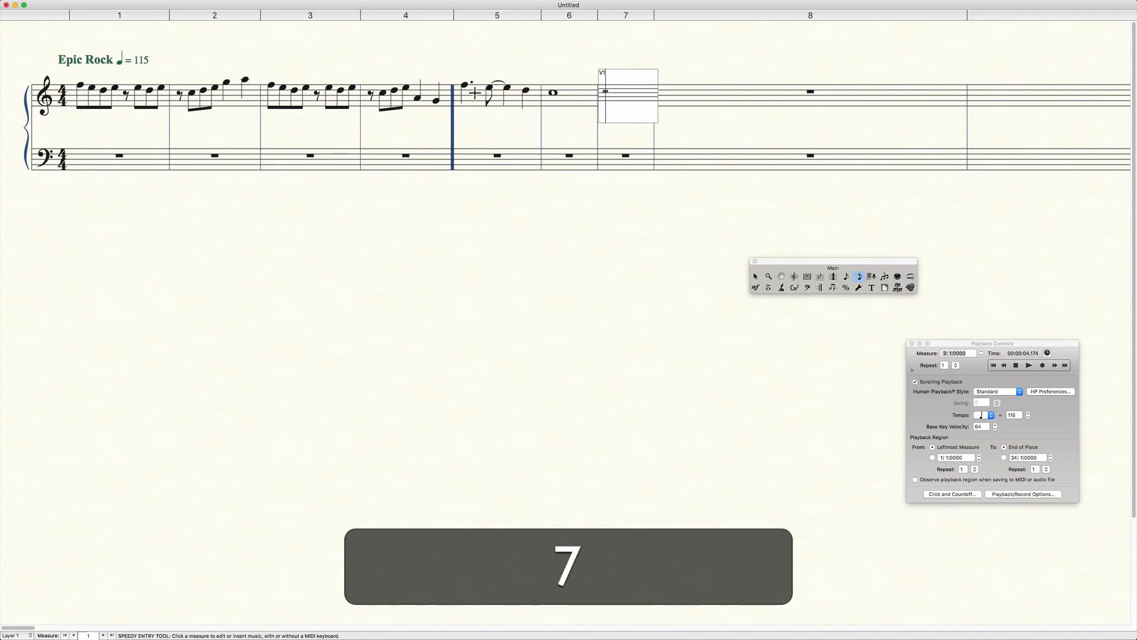
pyautogui.click(586, 232)
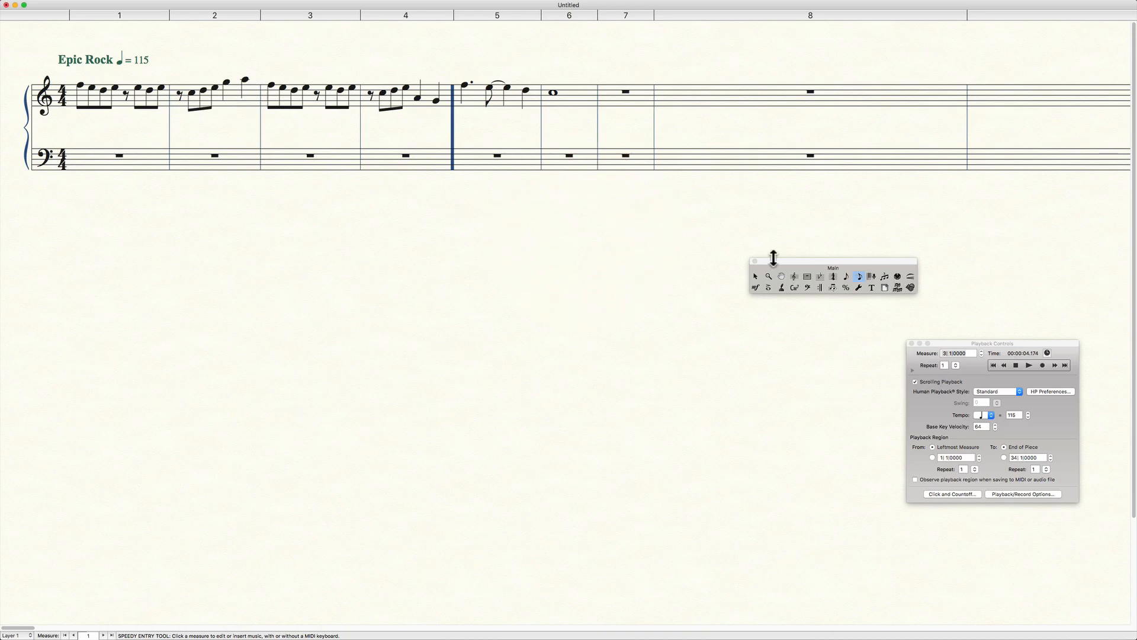
# Set the barline at the end of measure 6 to Solid in its measure attributes.
pyautogui.click(806, 277)
pyautogui.doubleClick(582, 99)
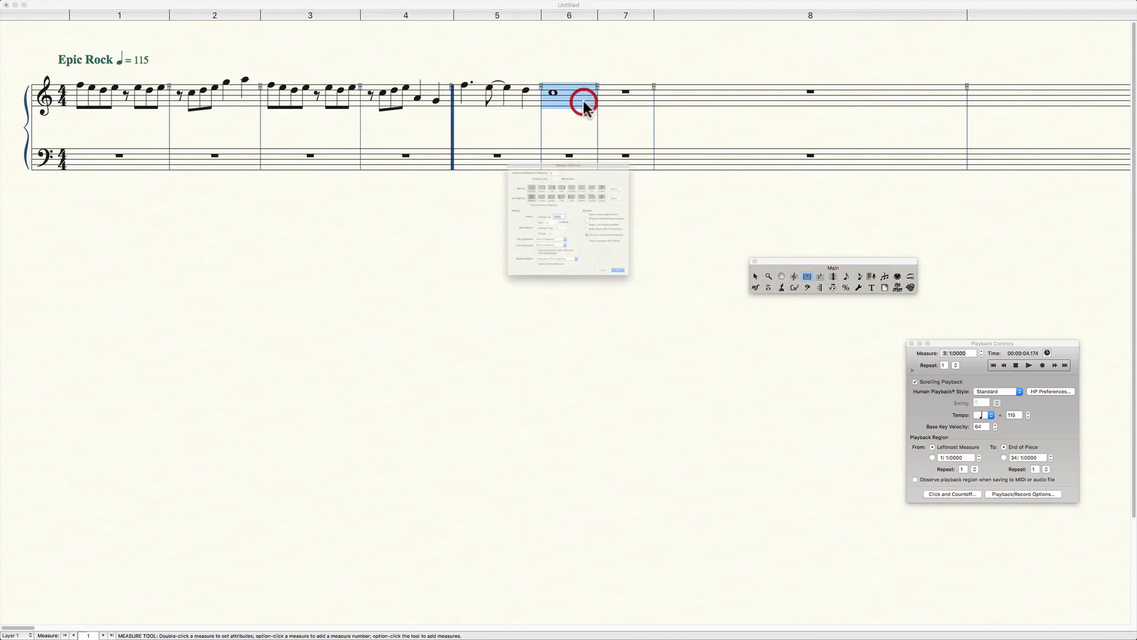
pyautogui.click(556, 154)
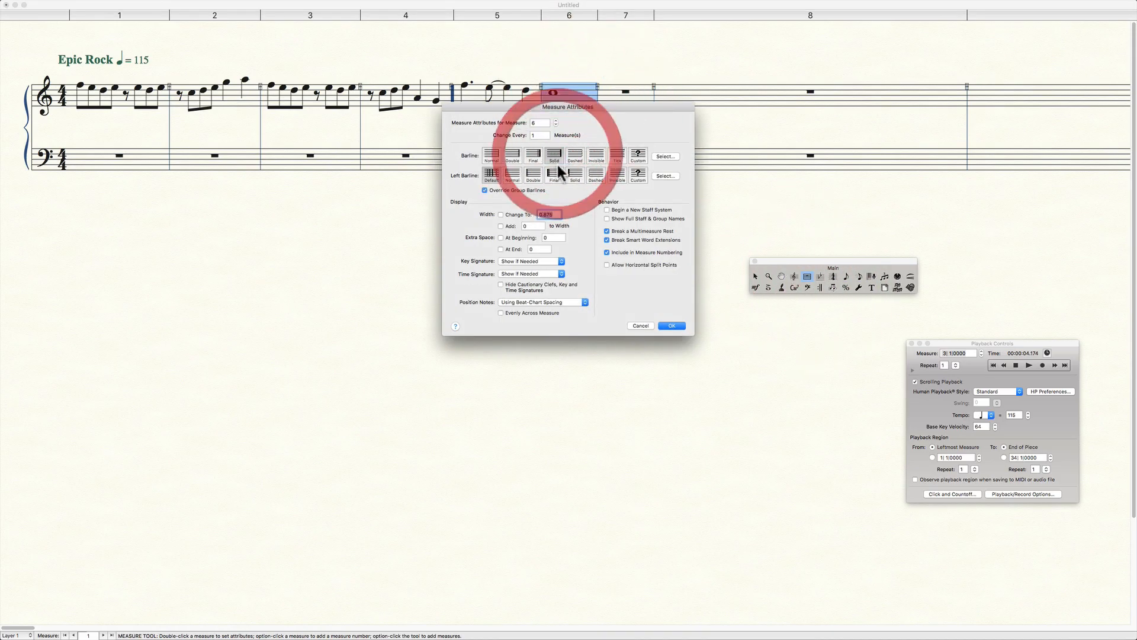
pyautogui.click(669, 326)
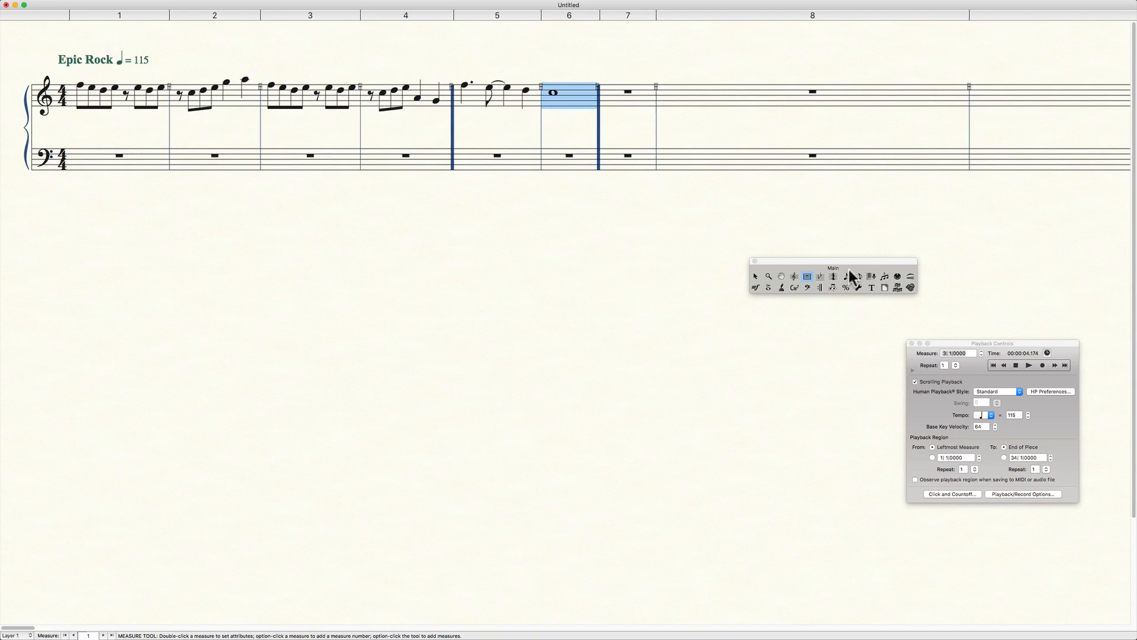
# Try changing measures 5 through 6 to A Major with the notes transposed up, and undo the key change.
pyautogui.click(821, 276)
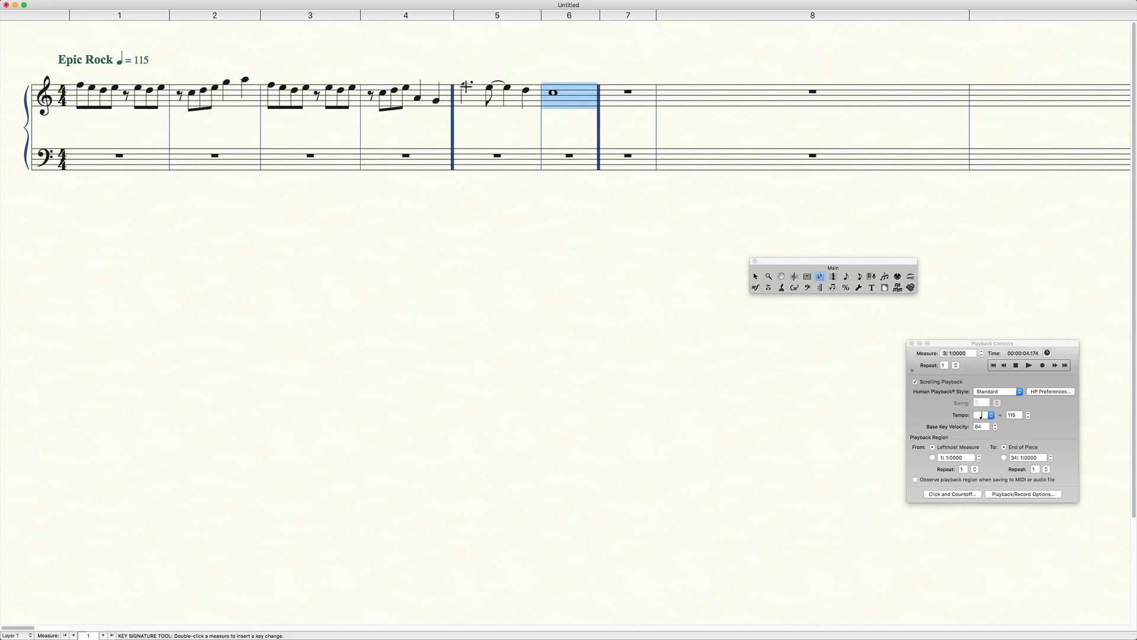
pyautogui.click(467, 88)
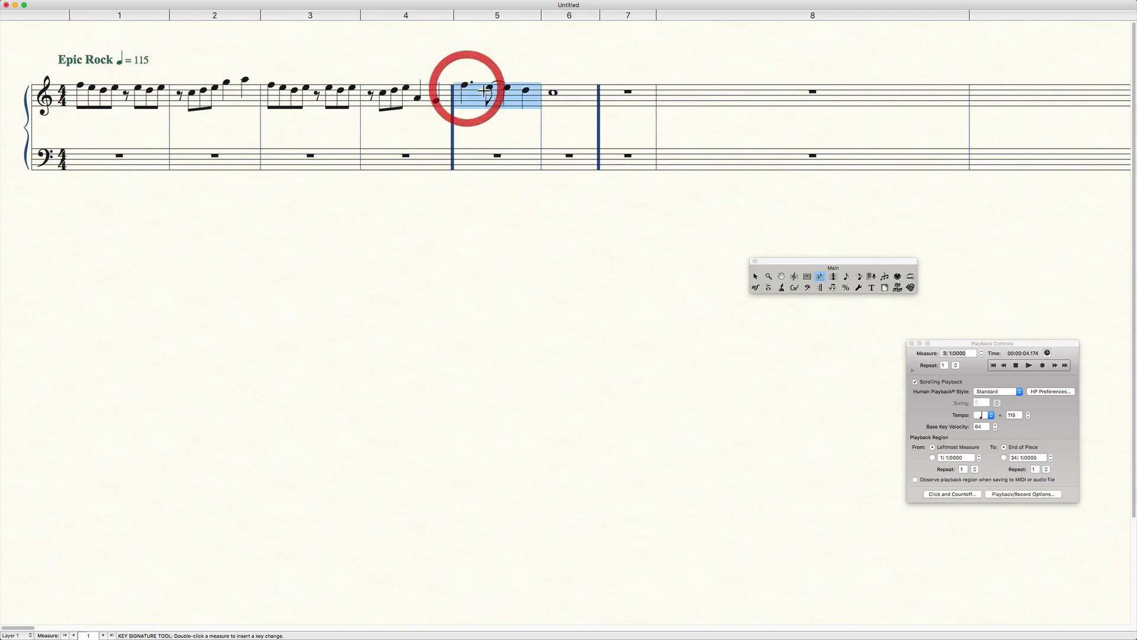
pyautogui.keyDown('shift'); pyautogui.click(552, 93); pyautogui.keyUp('shift')
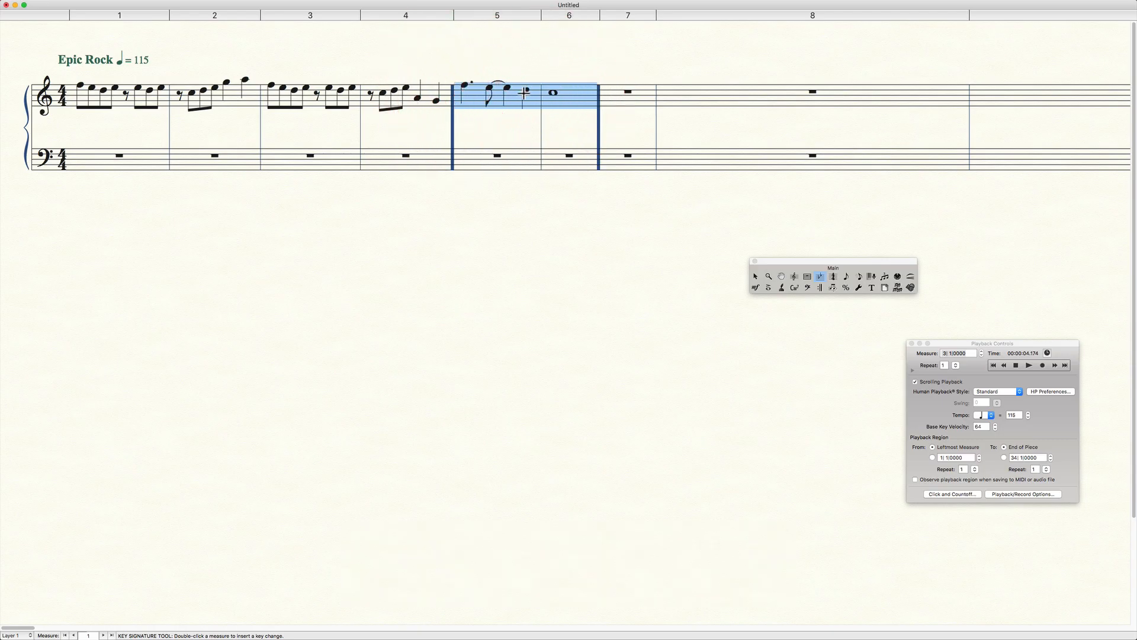
pyautogui.click(474, 94)
pyautogui.click(474, 95)
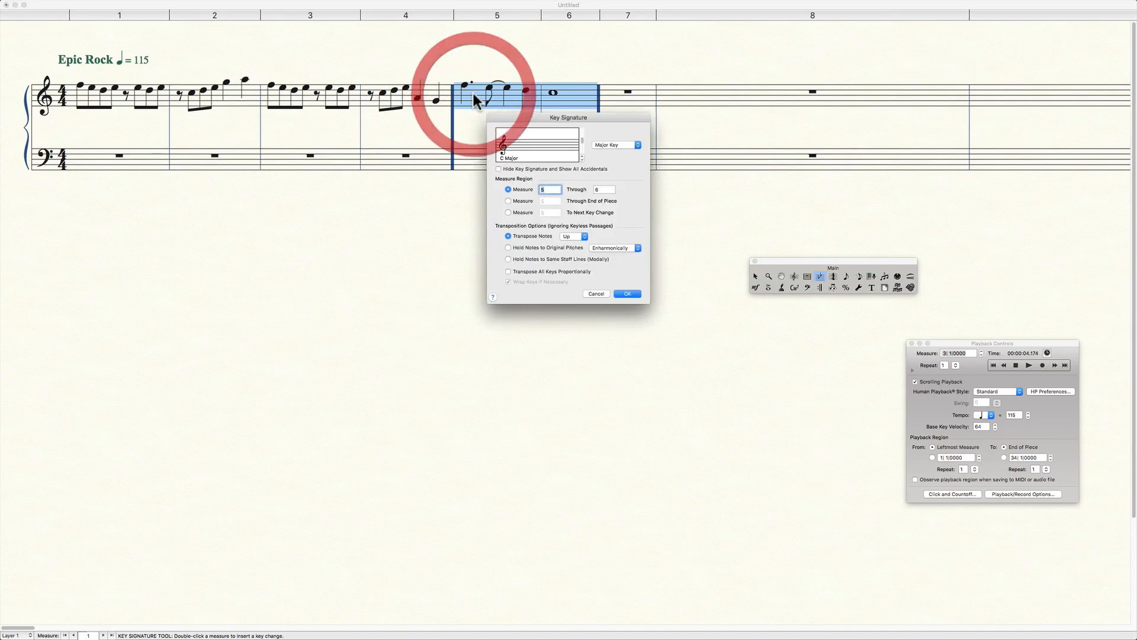
pyautogui.click(580, 152)
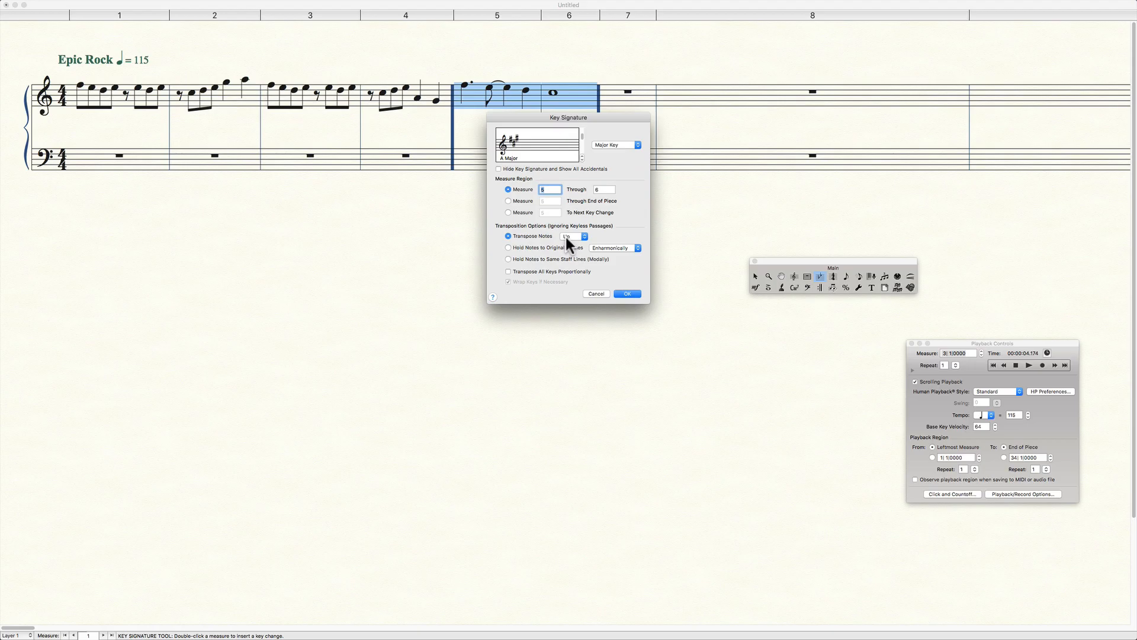
pyautogui.click(627, 295)
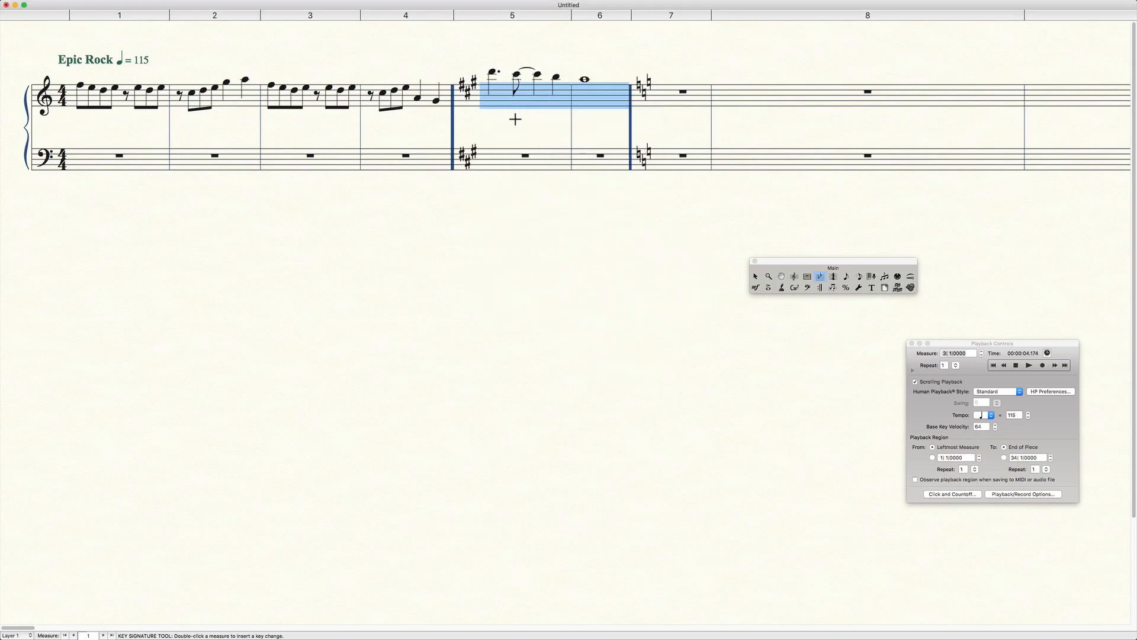
pyautogui.press('cmd+z')
# Try changing measures 5 through 6 to A Major with the notes transposed down, and undo the key change.
pyautogui.doubleClick(497, 100)
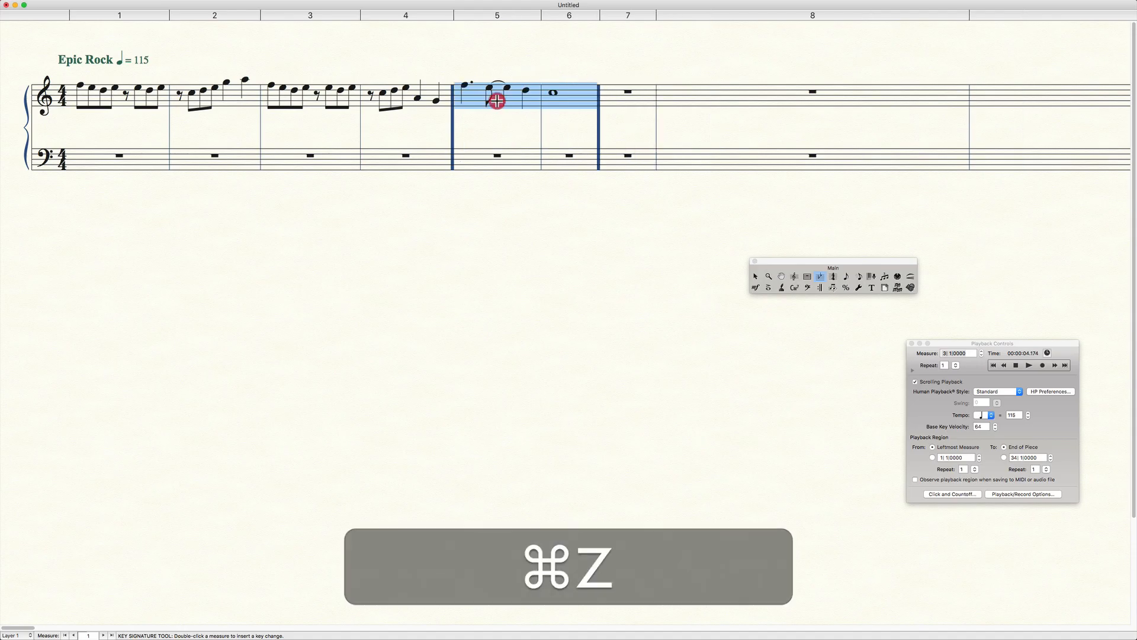
pyautogui.click(583, 155)
pyautogui.click(582, 155)
pyautogui.click(583, 155)
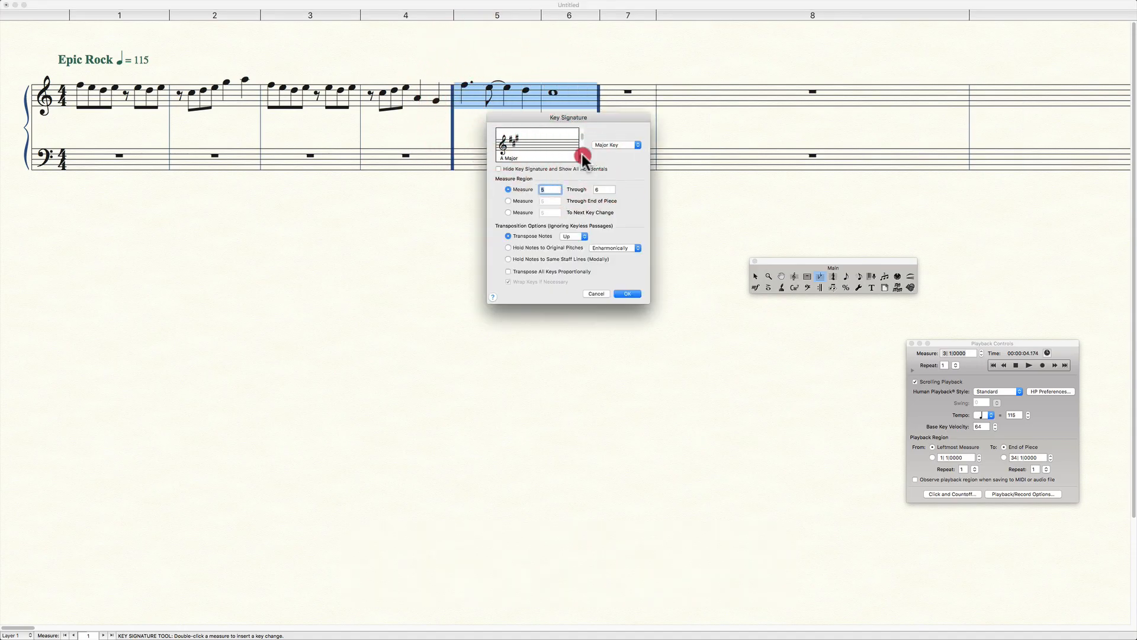
pyautogui.click(574, 236)
pyautogui.click(575, 244)
pyautogui.click(625, 295)
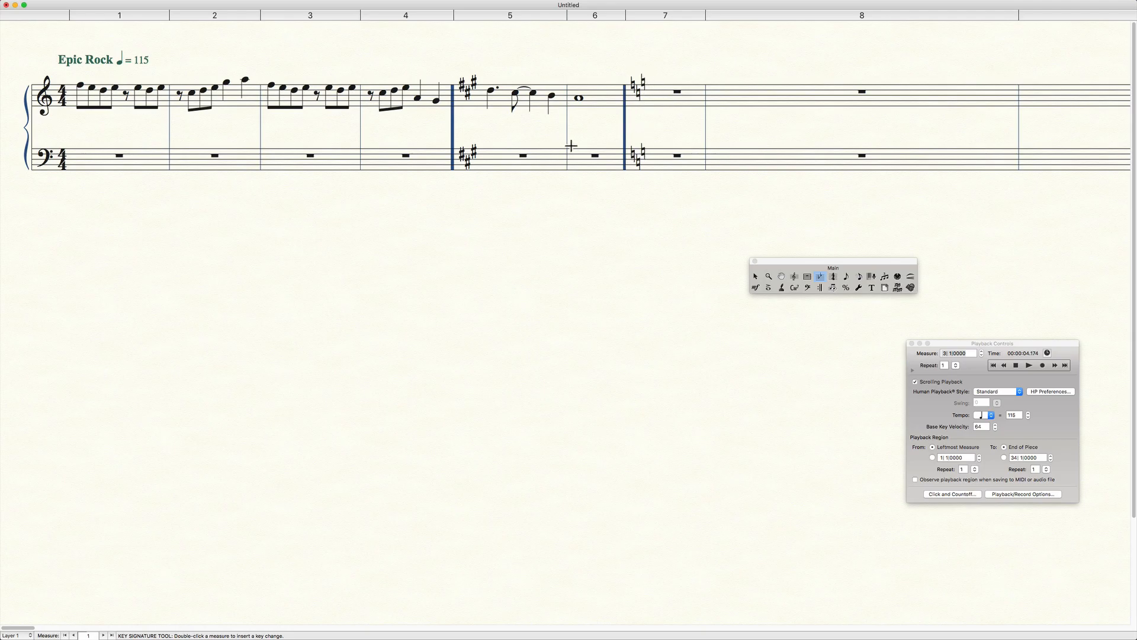
pyautogui.press('super+z')
pyautogui.click(505, 96)
pyautogui.doubleClick(505, 96)
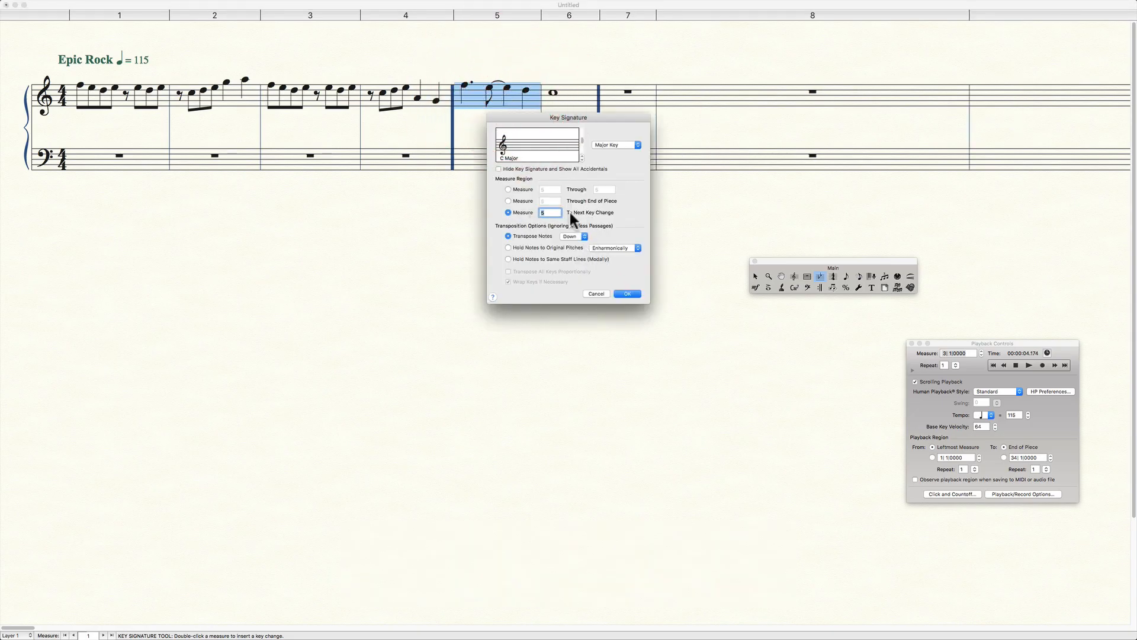
pyautogui.click(597, 293)
# Try applying the C Major key signature from measure 5 to the next key change, and undo it.
pyautogui.keyDown('shift'); pyautogui.click(562, 96); pyautogui.keyUp('shift')
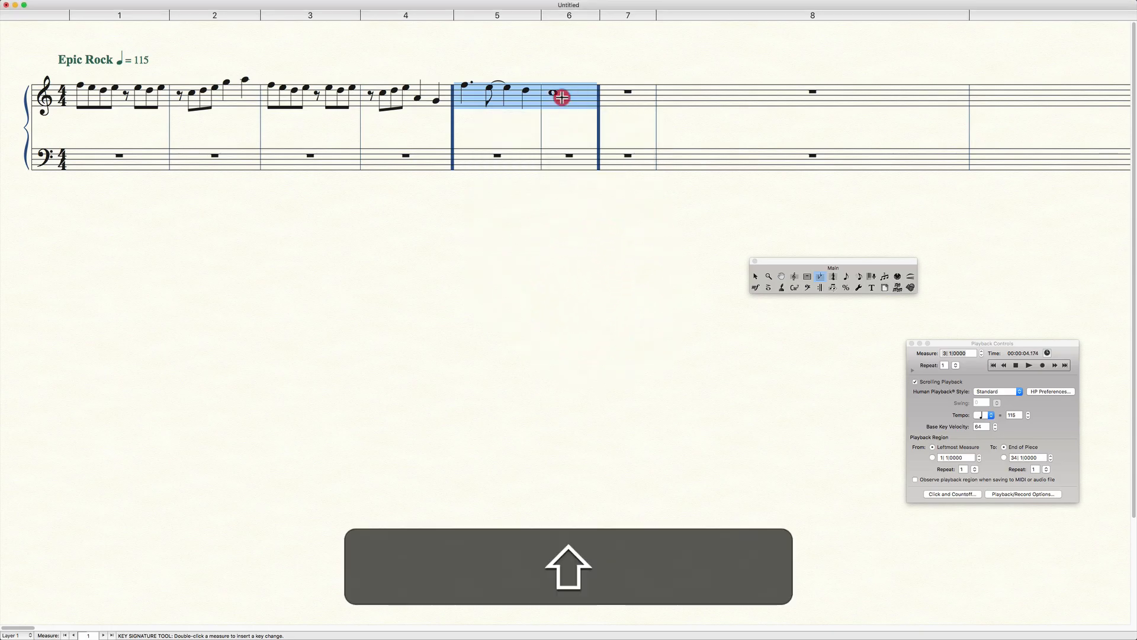
pyautogui.doubleClick(562, 97)
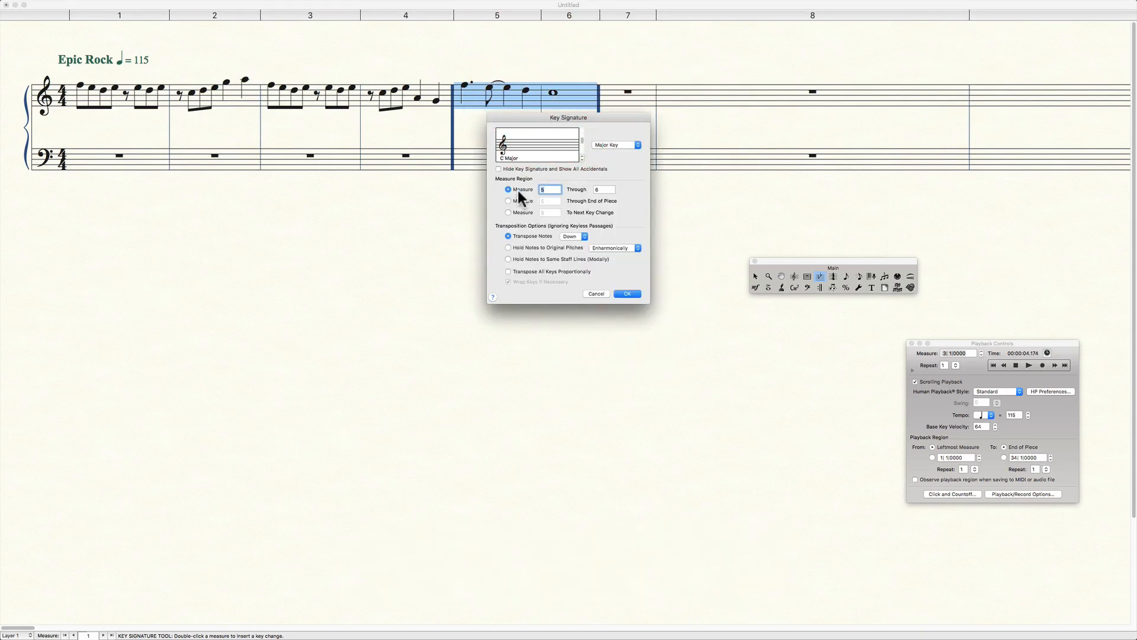
pyautogui.click(515, 213)
pyautogui.click(632, 294)
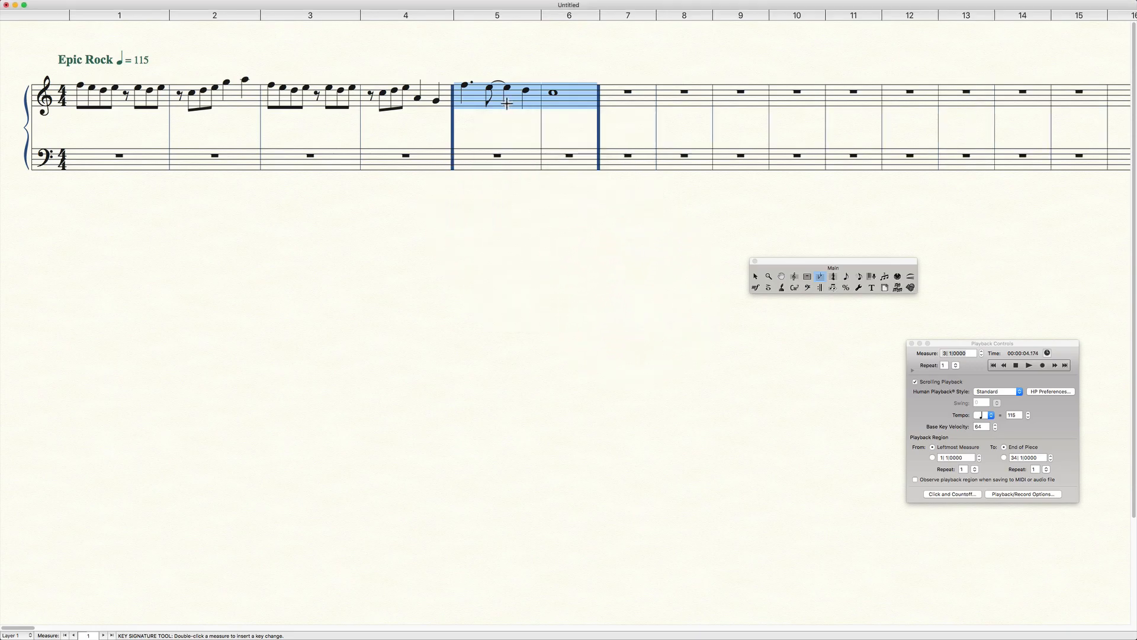
pyautogui.press('super+z')
# Apply A Major only to measures 5 through 6 again, transposing the notes down, and undo it.
pyautogui.doubleClick(484, 91)
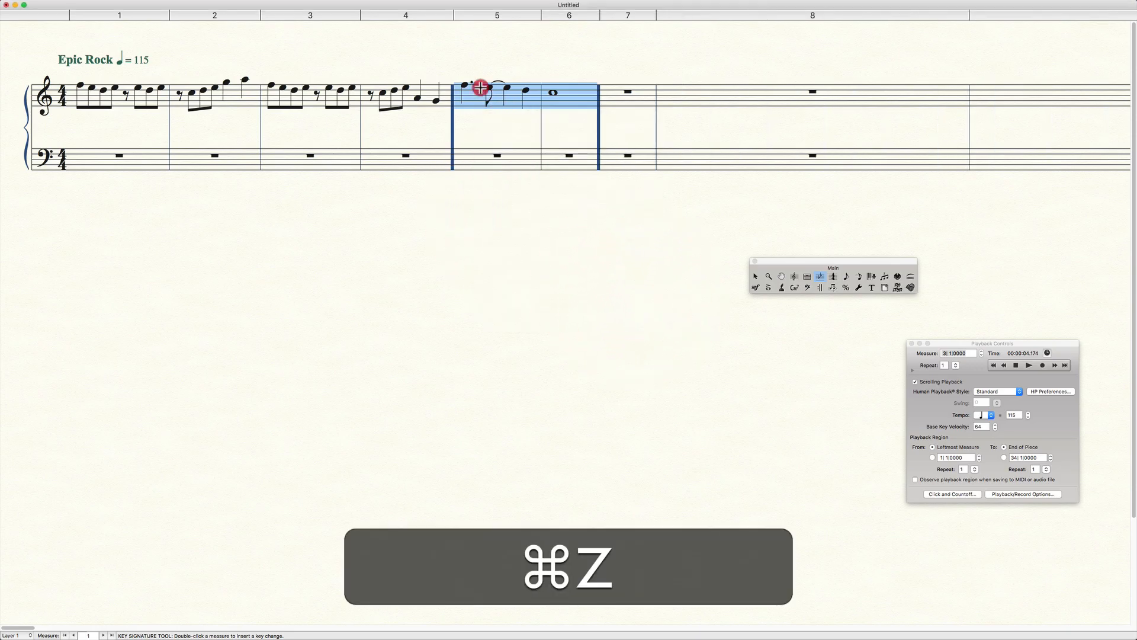
pyautogui.click(582, 154)
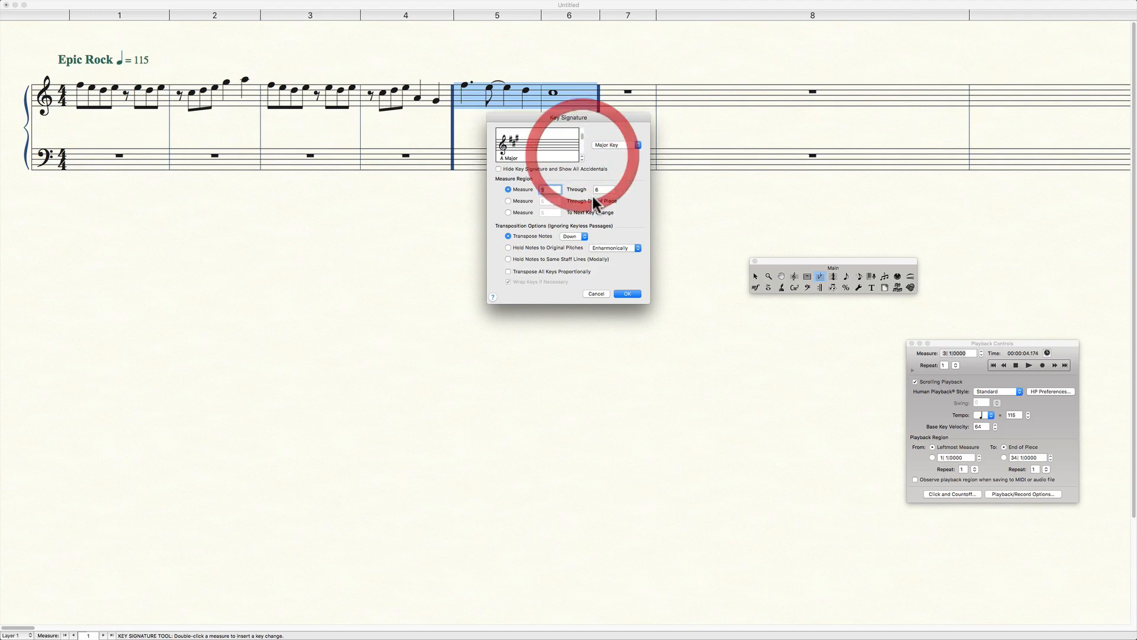
pyautogui.click(627, 295)
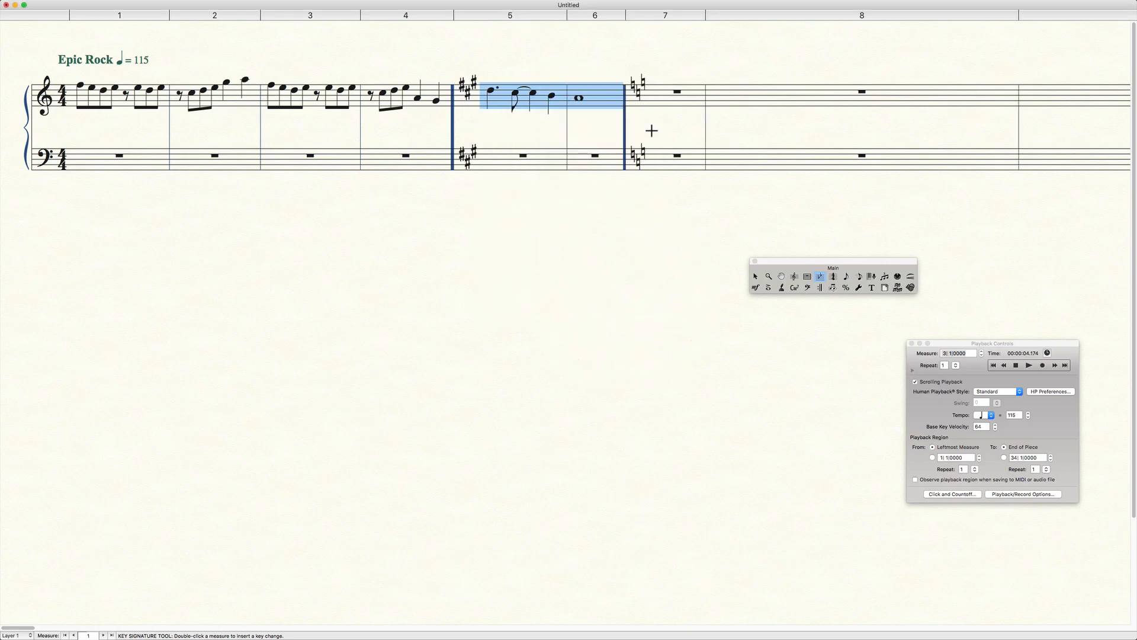
pyautogui.press('super+z')
# Change the key to A Major from measure 5 to the next key change, transposing the notes down.
pyautogui.doubleClick(506, 93)
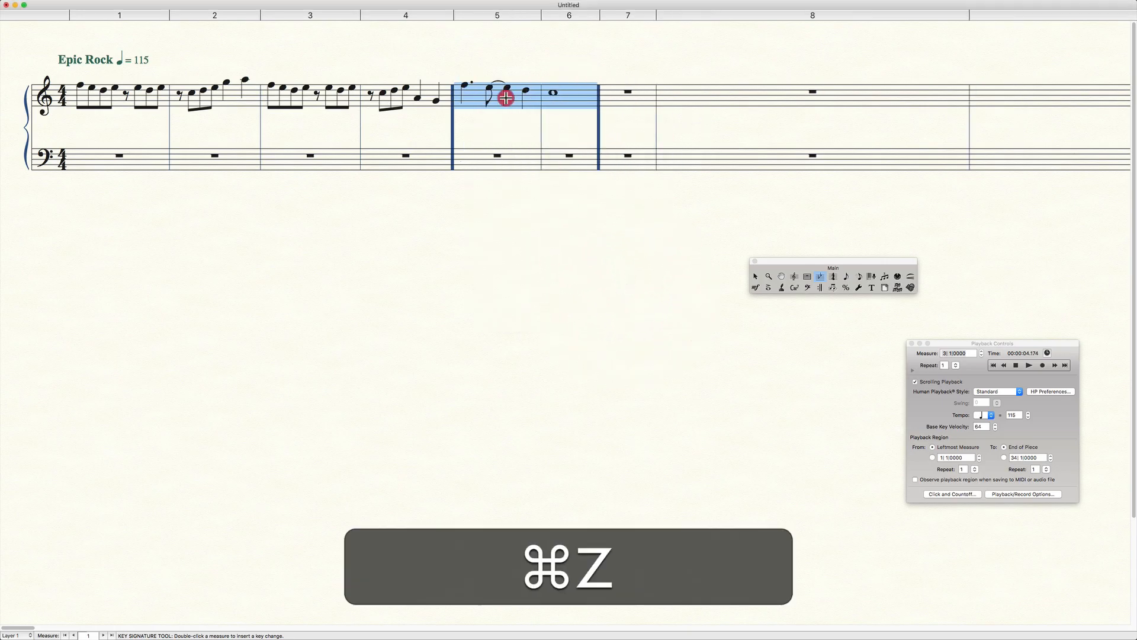
pyautogui.click(582, 155)
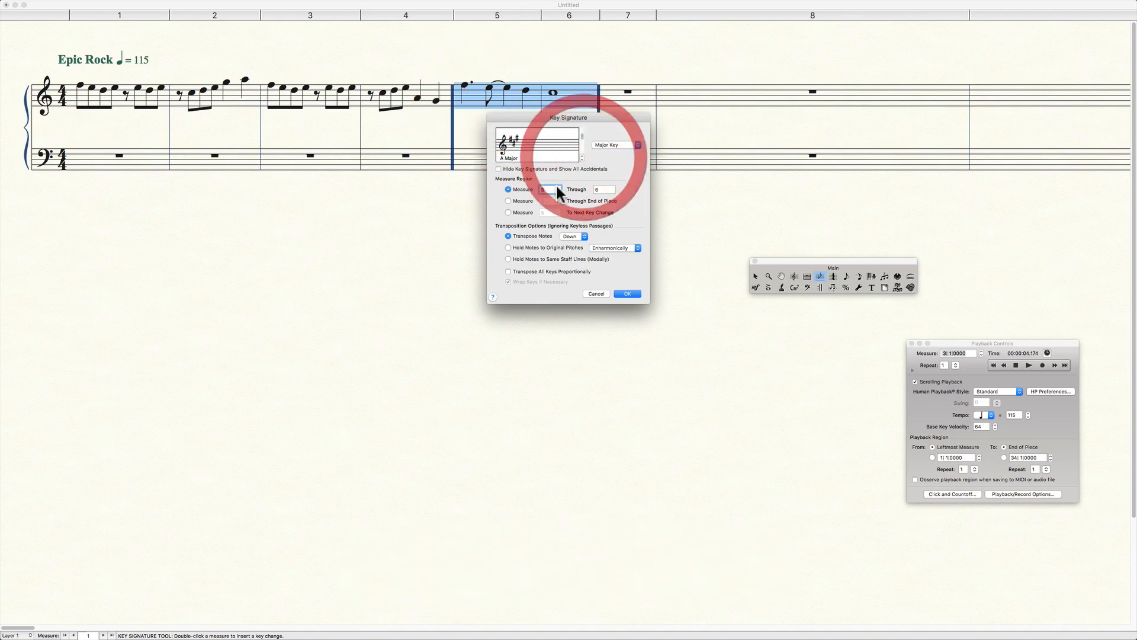
pyautogui.click(523, 211)
pyautogui.click(627, 293)
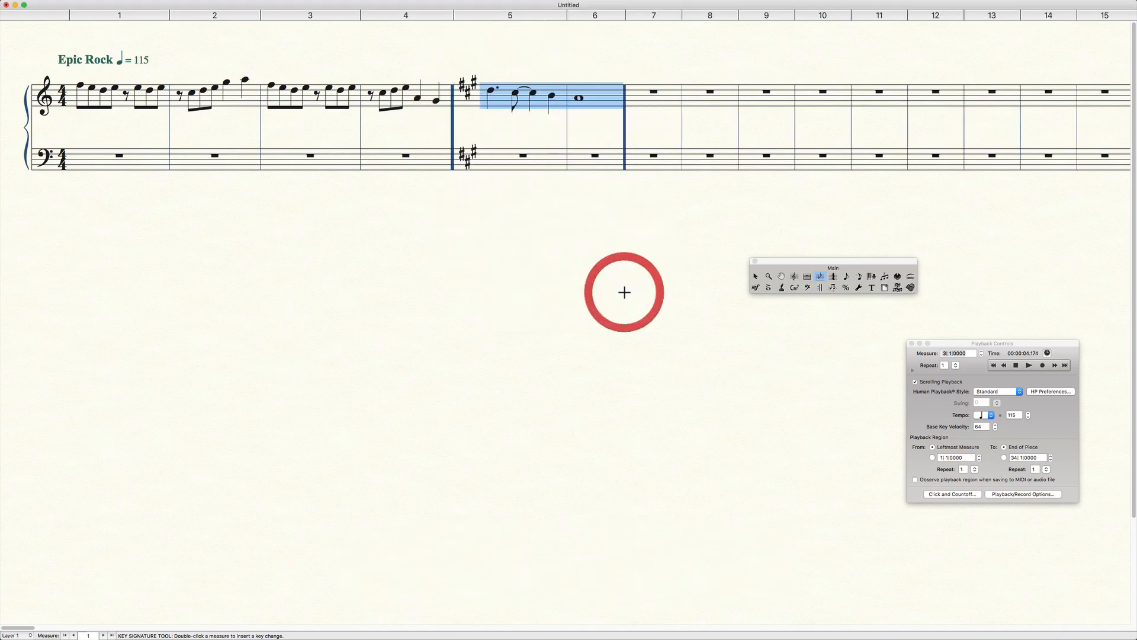
pyautogui.moveTo(644, 69); pyautogui.dragTo(964, 122)
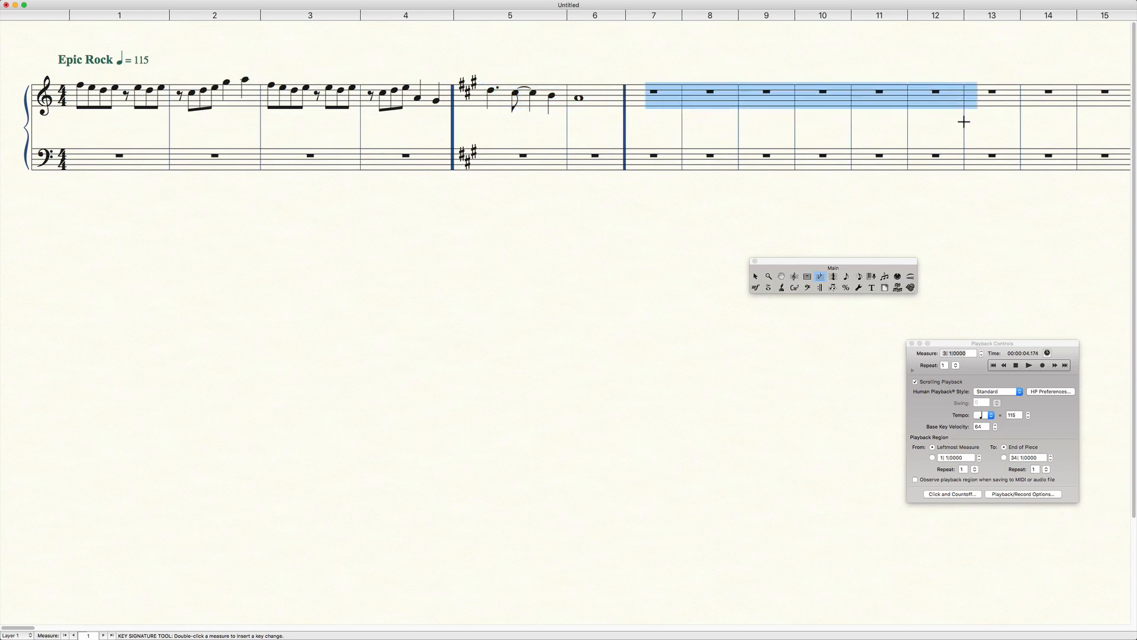
pyautogui.click(709, 75)
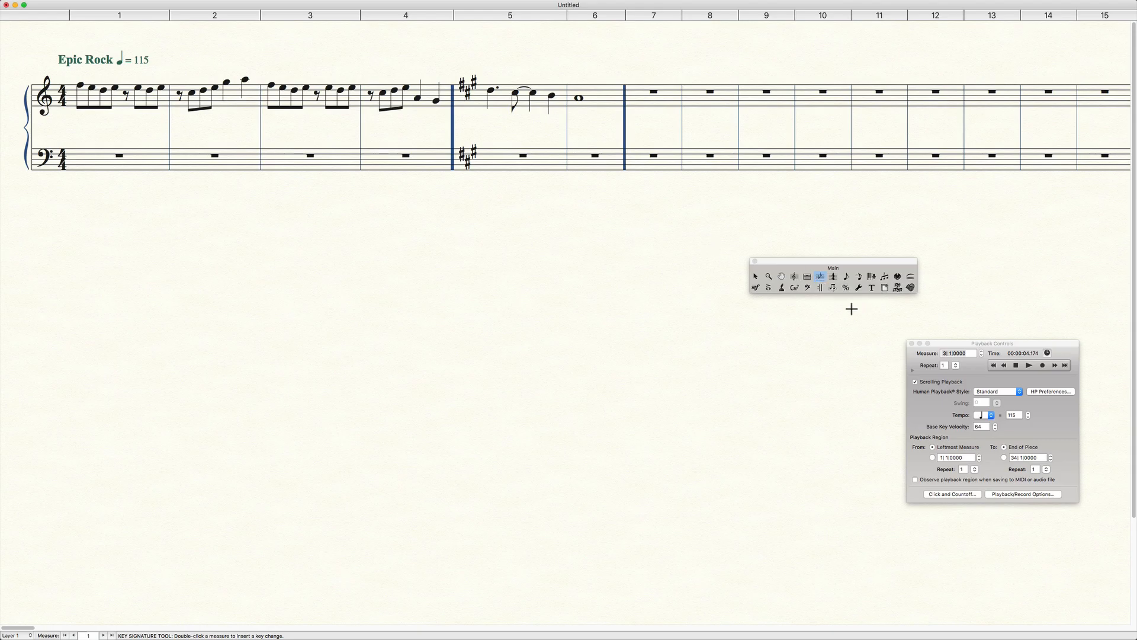
# Change the time signature to 12/8, four dotted quarter note beats, from measure 7 to the next time change.
pyautogui.click(833, 277)
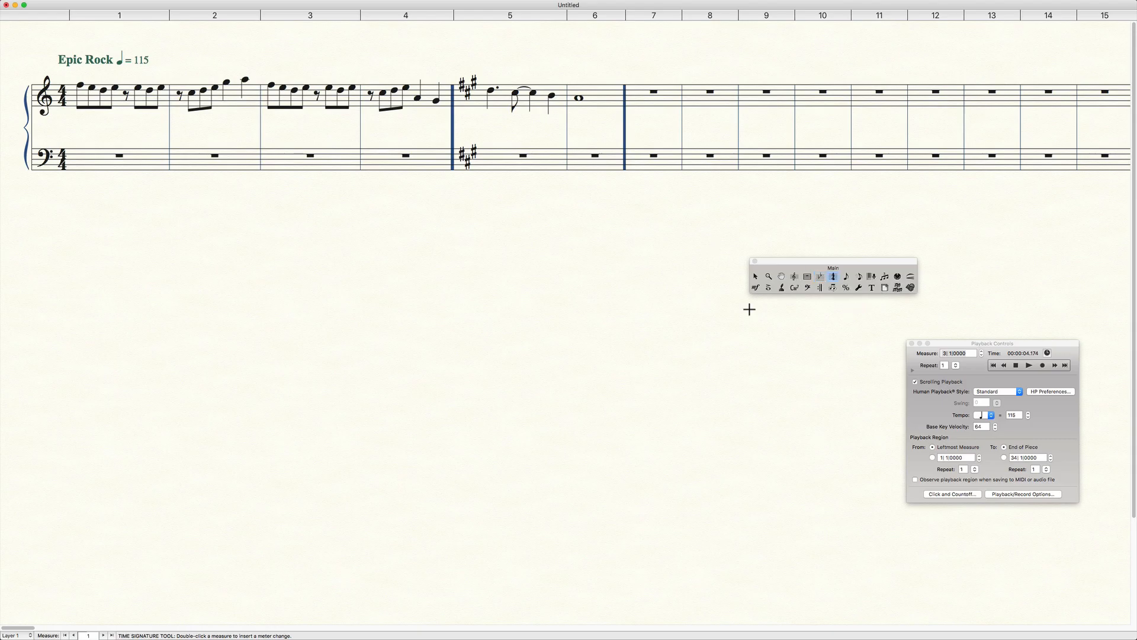
pyautogui.click(834, 278)
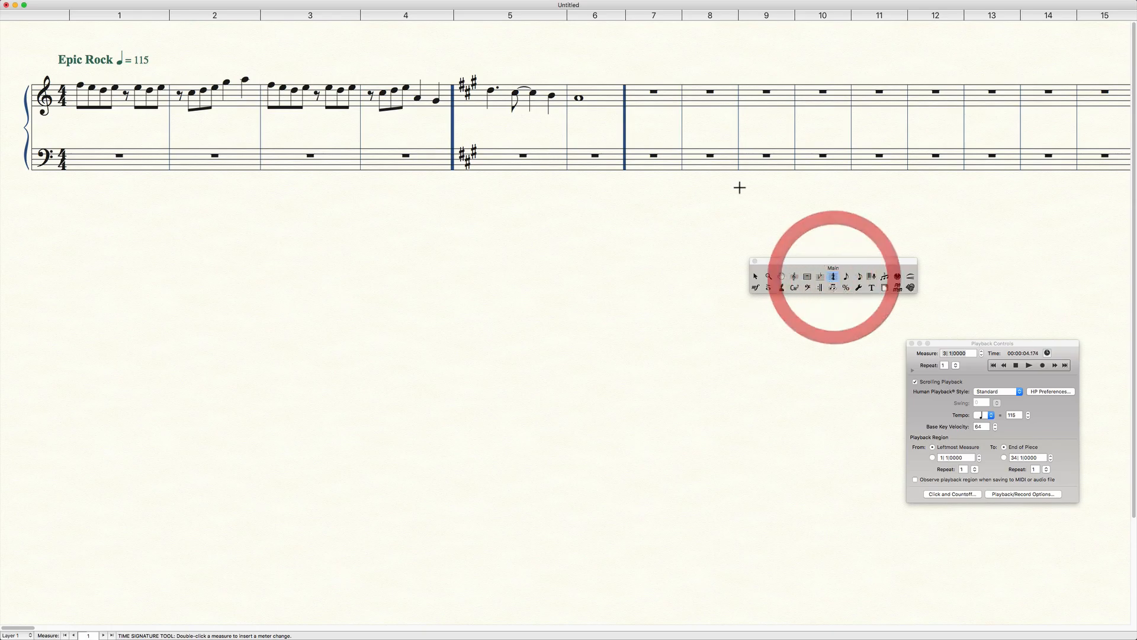
pyautogui.doubleClick(643, 95)
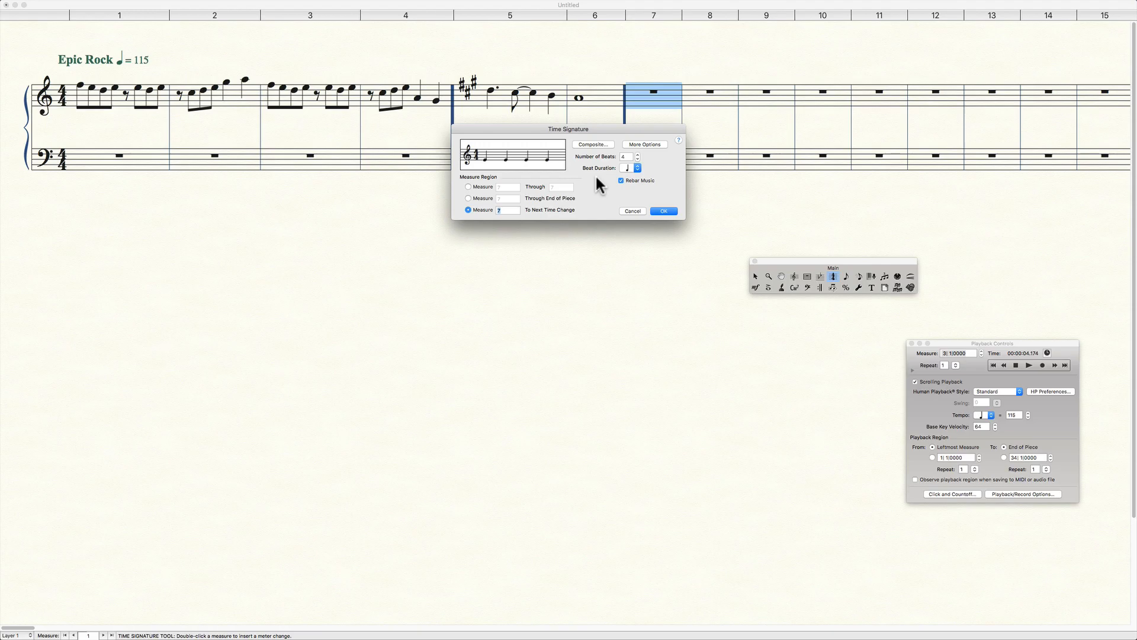
pyautogui.click(638, 159)
pyautogui.click(638, 167)
pyautogui.click(639, 178)
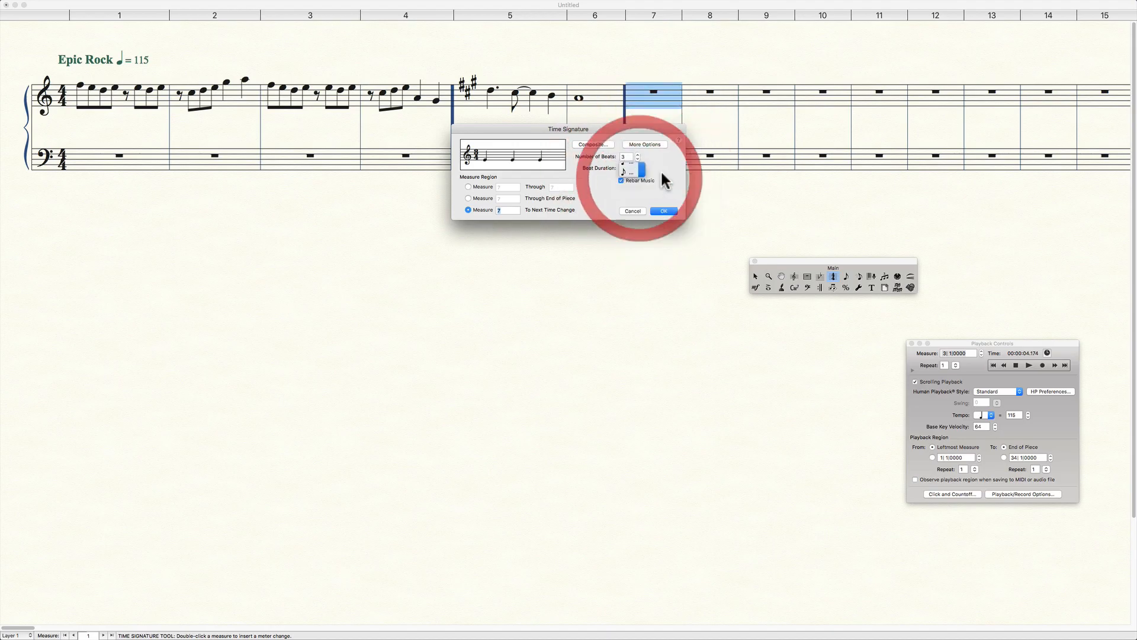
pyautogui.click(638, 154)
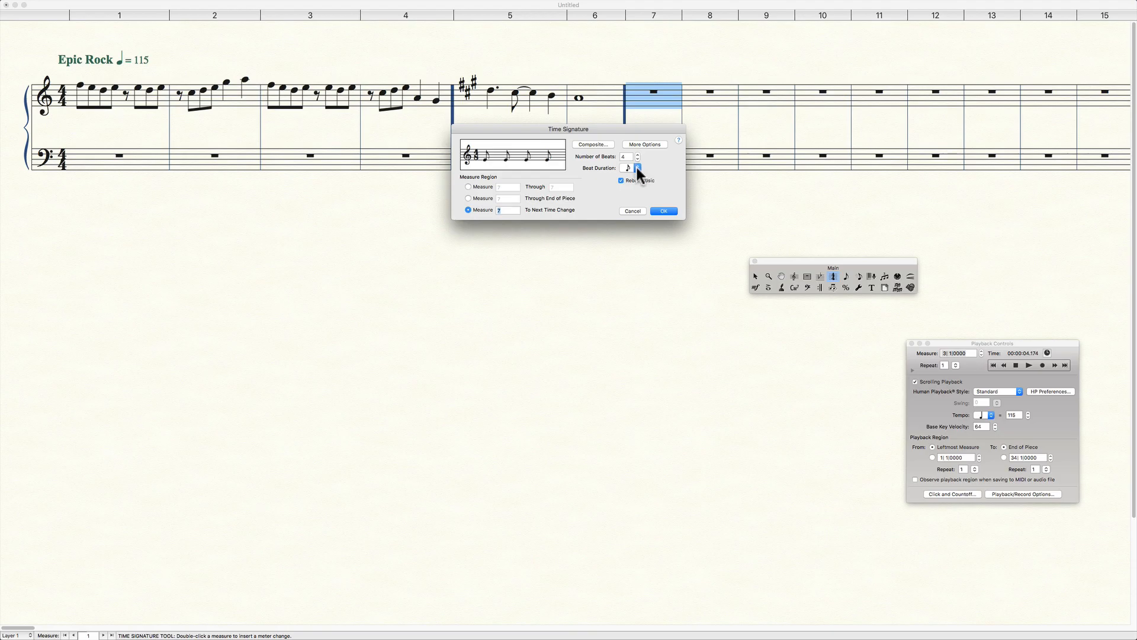
pyautogui.click(635, 167)
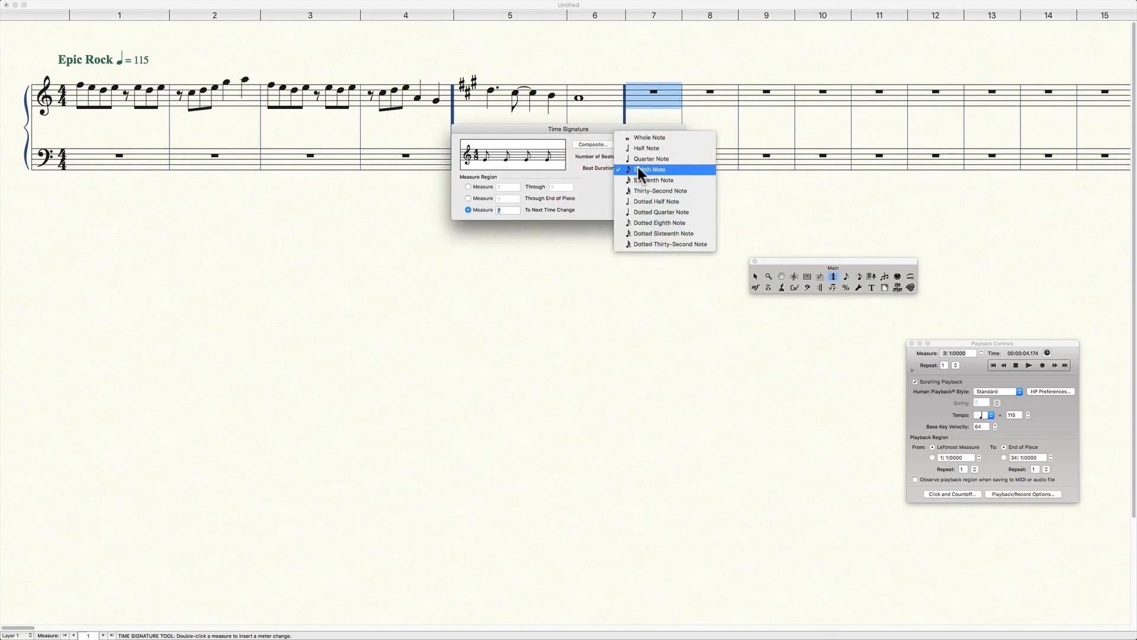
pyautogui.click(646, 211)
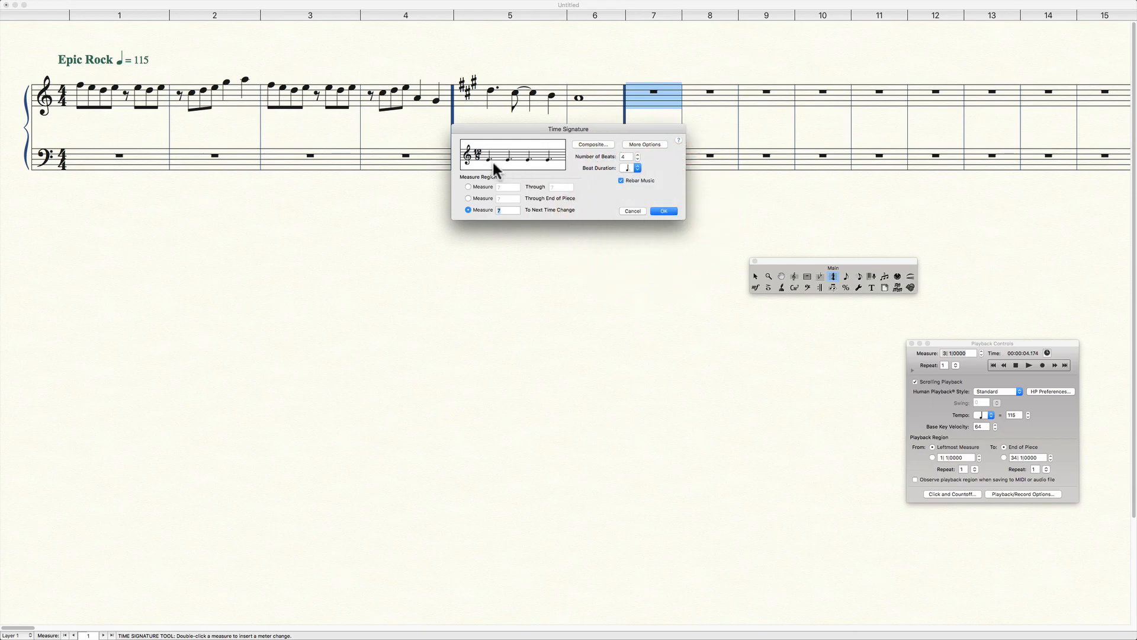
pyautogui.click(661, 211)
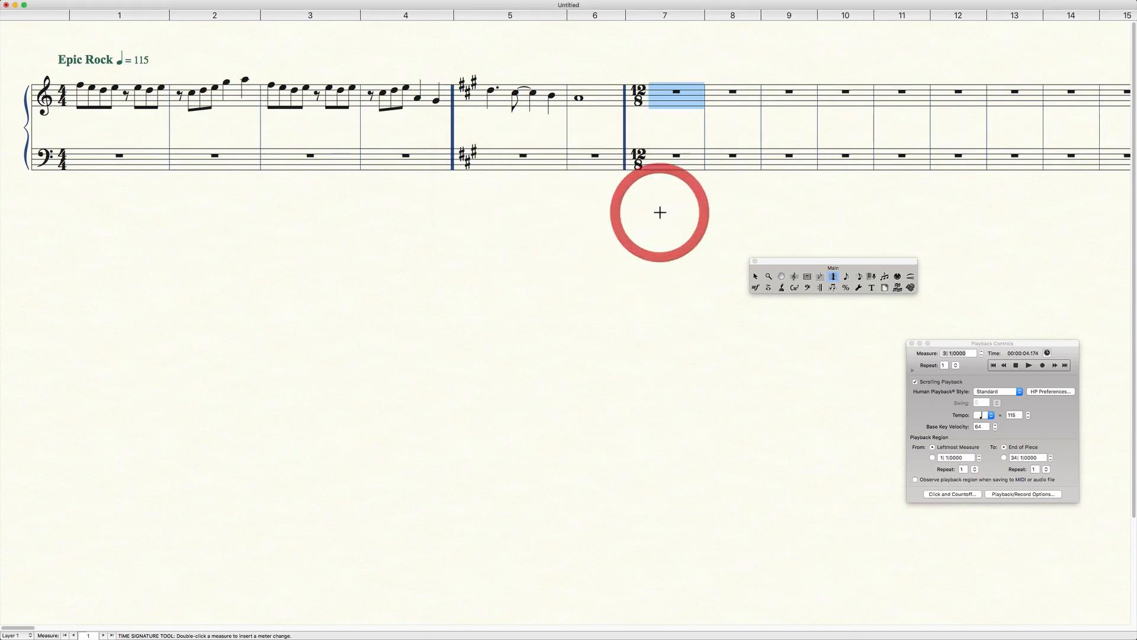
# Enter the descending dotted quarter notes F-sharp, E, D and C-sharp in treble measure 7 using Speedy Entry.
pyautogui.click(857, 276)
pyautogui.click(679, 94)
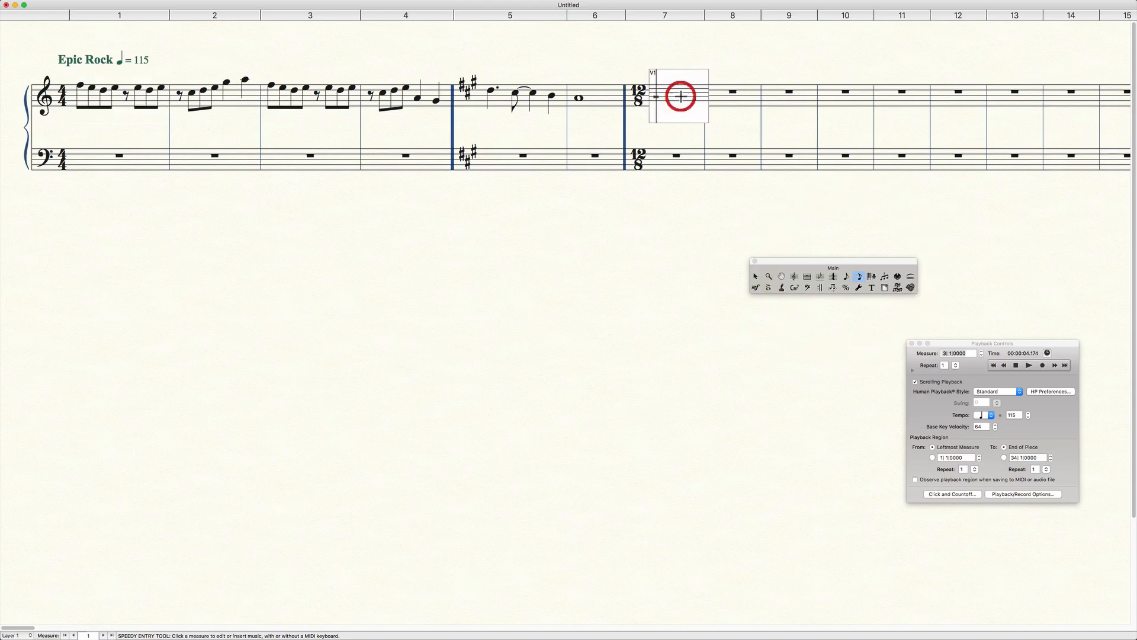
pyautogui.press('Up')
pyautogui.press('Up')
pyautogui.press('Up')
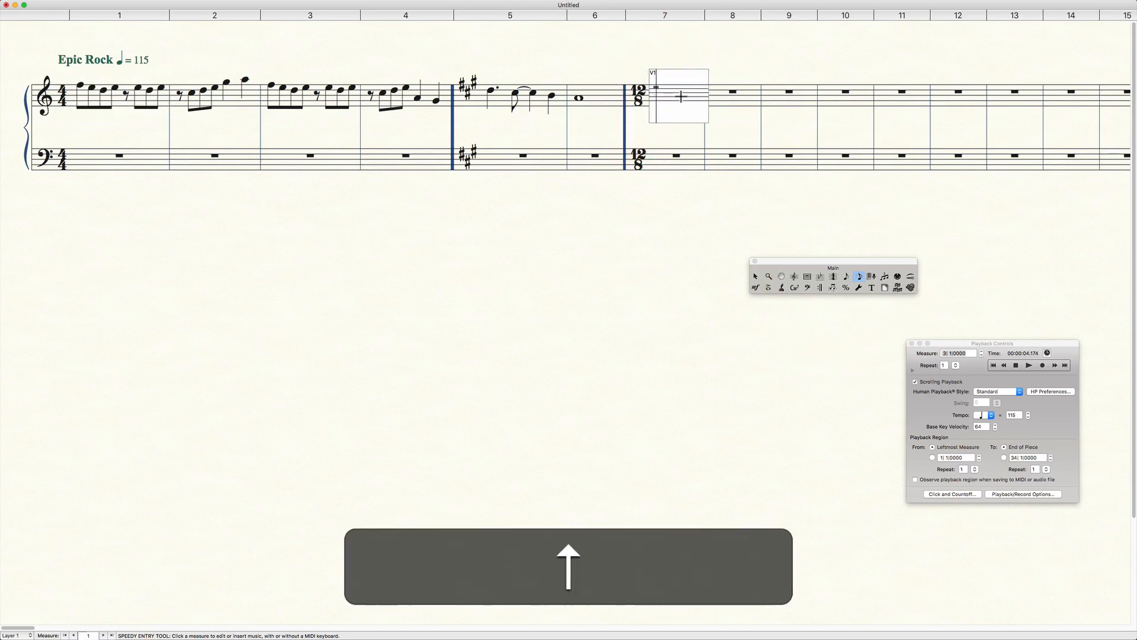
pyautogui.press('5')
pyautogui.press('.')
pyautogui.press('Down')
pyautogui.press('5')
pyautogui.press('.')
pyautogui.press('Down')
pyautogui.press('5')
pyautogui.press('.')
pyautogui.press('Down')
pyautogui.press('5')
pyautogui.press('.')
# Enter a dotted quarter B and a double-dotted half A in treble measure 8, filling the remainder with rests.
pyautogui.press('5')
pyautogui.press('.')
pyautogui.press('Down')
pyautogui.press('5')
pyautogui.press('6')
pyautogui.press('.')
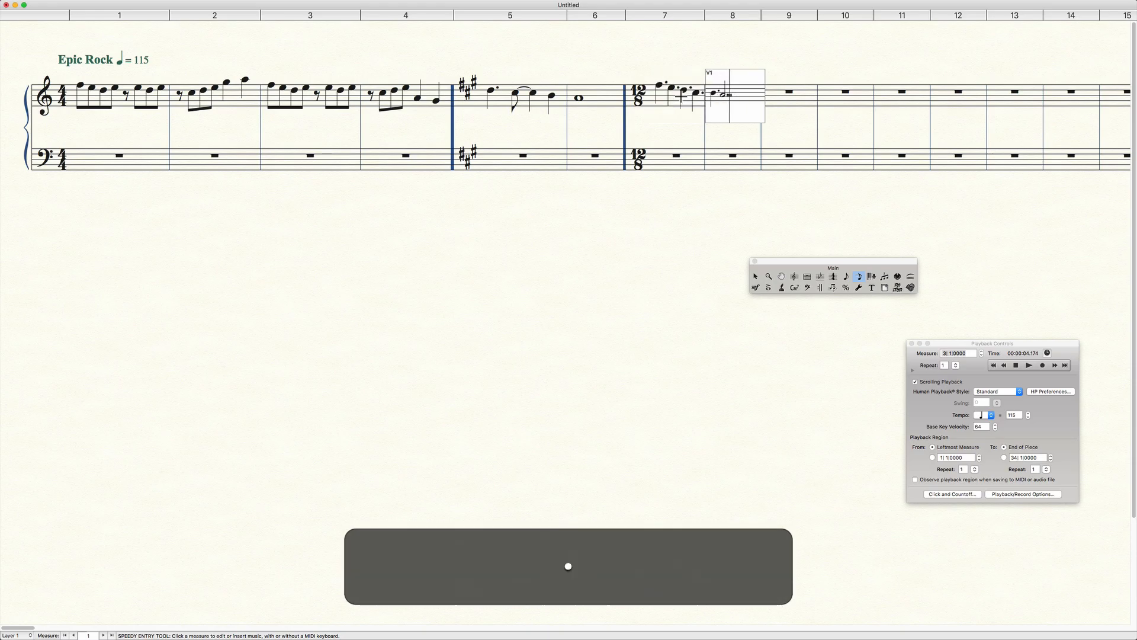
pyautogui.press('Right')
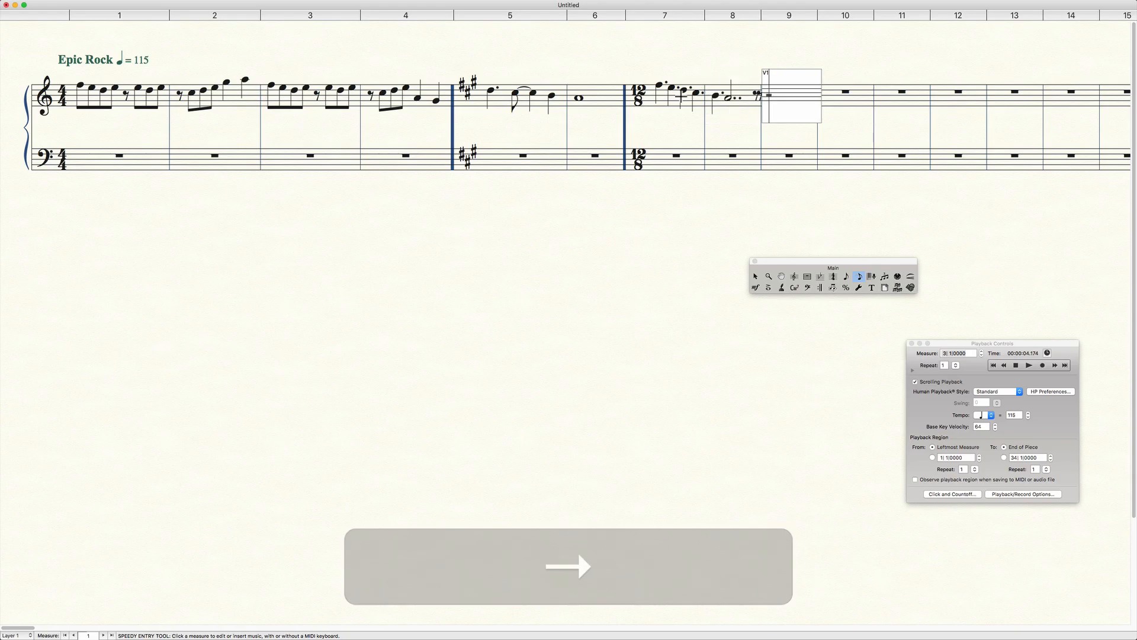
pyautogui.click(744, 65)
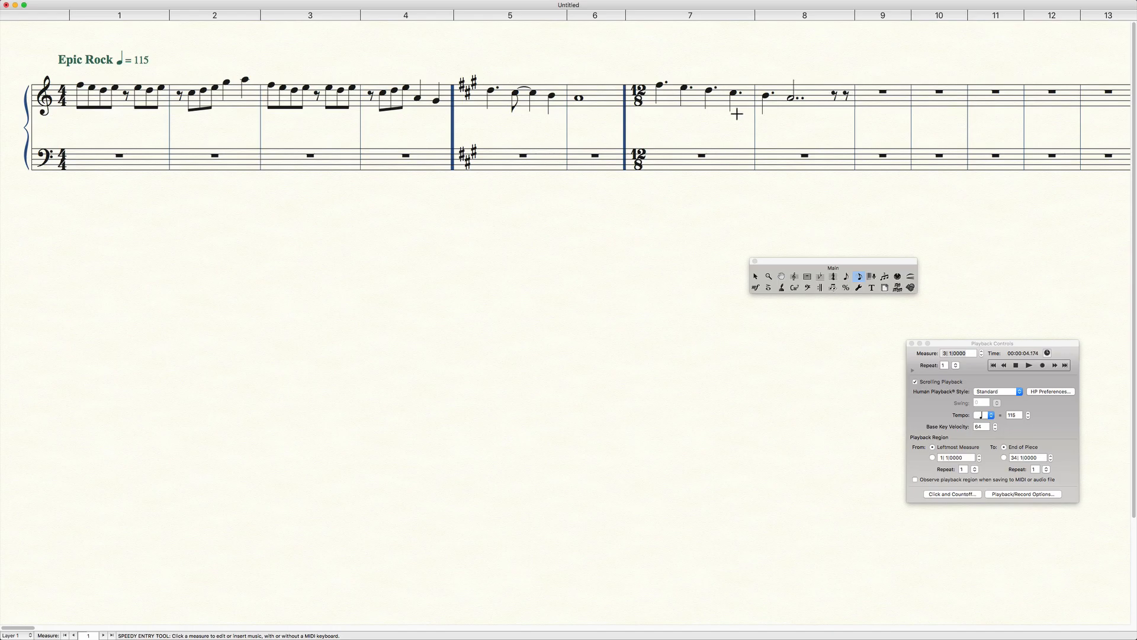
# Clear the treble staff notes from measures 7 and 8.
pyautogui.click(674, 92)
pyautogui.press('BackSpace')
pyautogui.click(766, 91)
pyautogui.press('BackSpace')
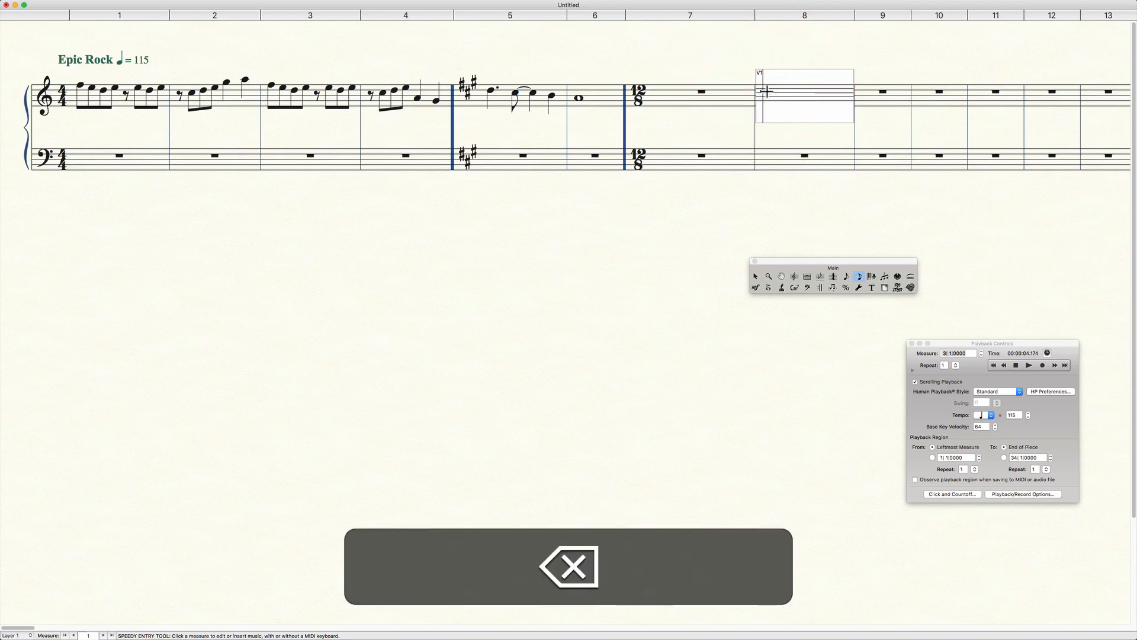
# Enter the descending dotted quarter notes D, C-sharp, B and A in treble measure 7.
pyautogui.press('Left')
pyautogui.press('Left')
pyautogui.press('Right')
pyautogui.press('Right')
pyautogui.press('Left')
pyautogui.press('Up')
pyautogui.press('5')
pyautogui.press('.')
pyautogui.press('Down')
pyautogui.press('5')
pyautogui.press('.')
pyautogui.press('Down')
pyautogui.press('5')
pyautogui.press('.')
pyautogui.press('Down')
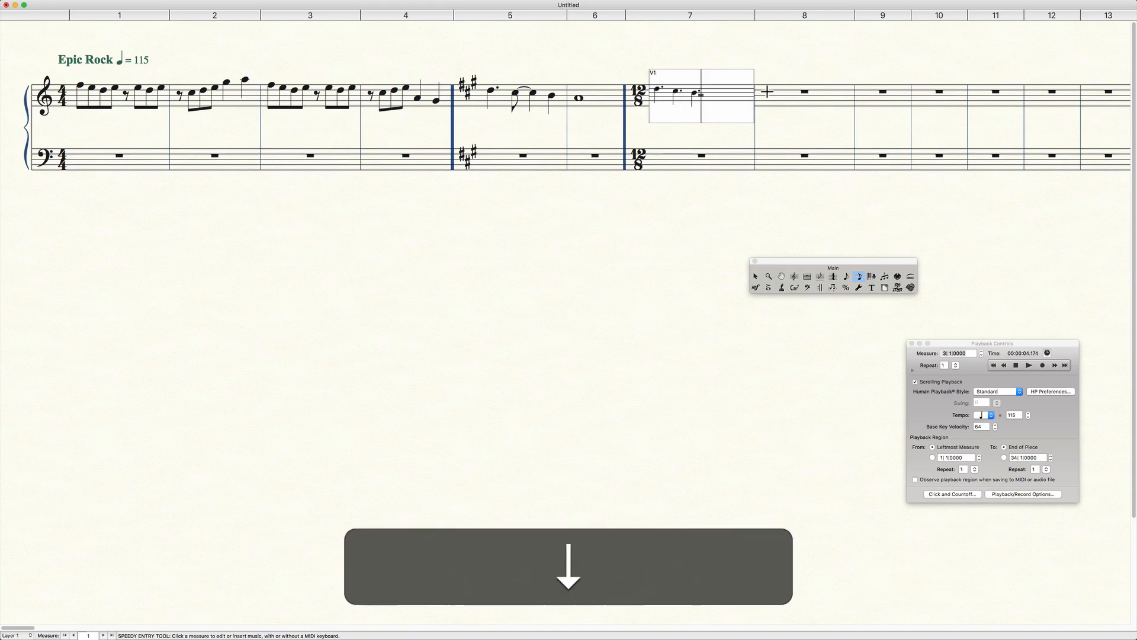
pyautogui.press('5')
pyautogui.press('.')
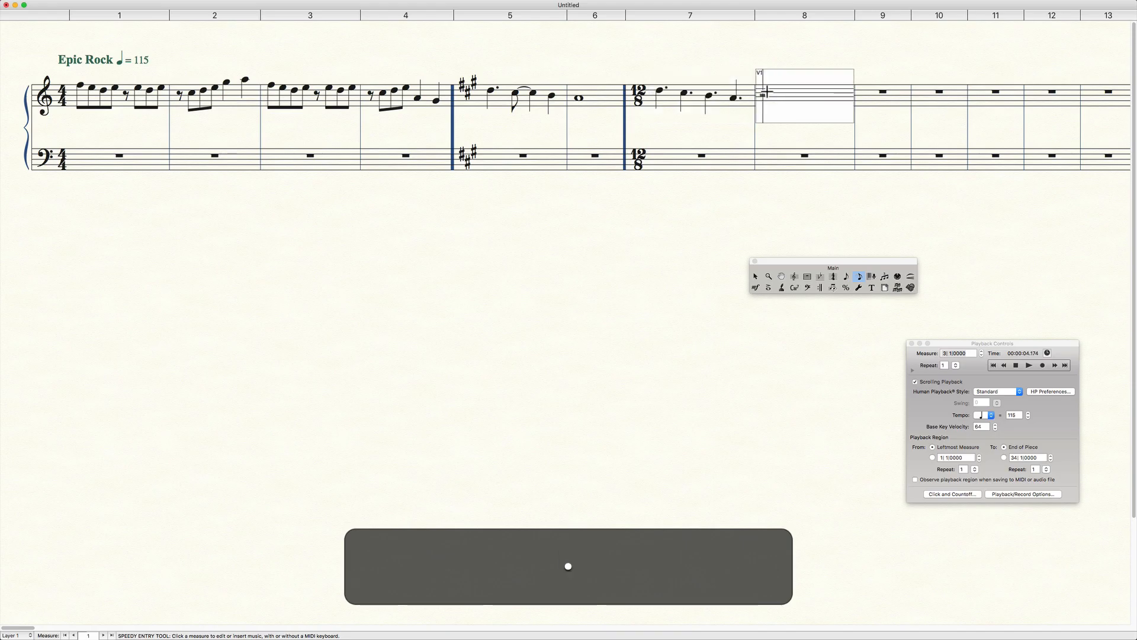
# Enter the dotted half notes G-sharp and A in treble measure 8 and finish the note entry.
pyautogui.press('Down')
pyautogui.press('6')
pyautogui.press('.')
pyautogui.press('6')
pyautogui.press('.')
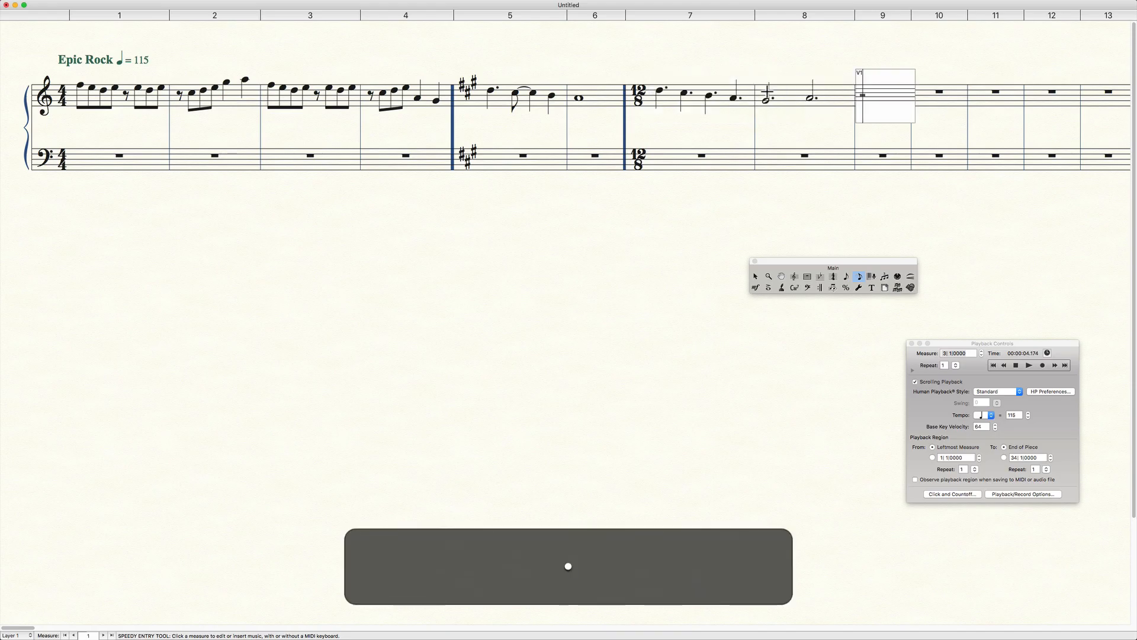
pyautogui.click(776, 68)
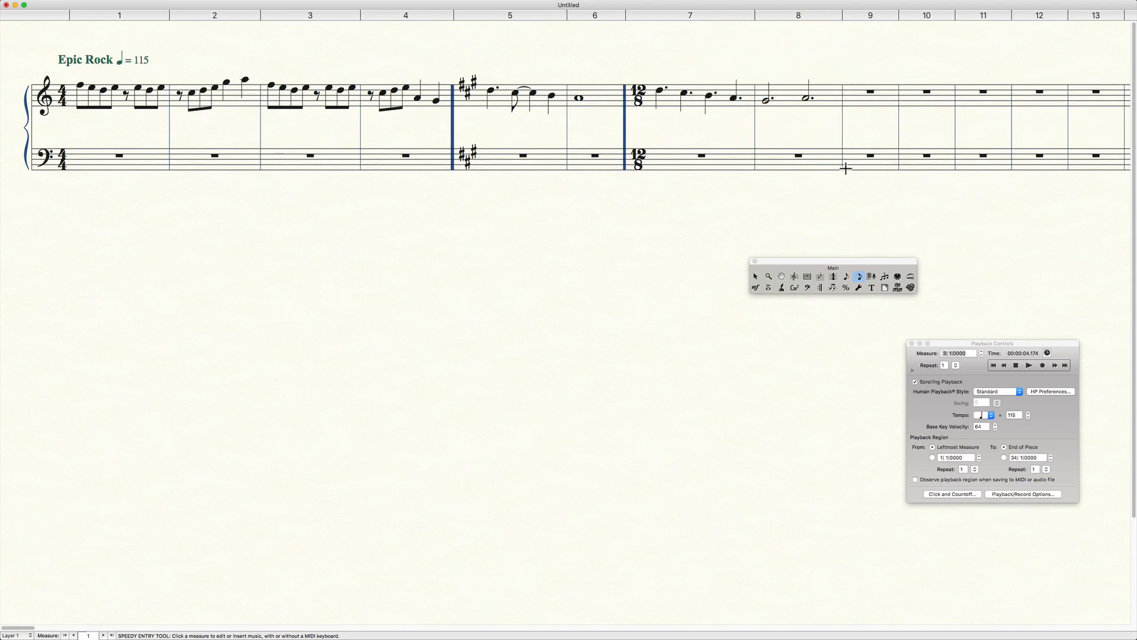
# Set the barline of measure 8 to Solid in its measure attributes.
pyautogui.click(807, 276)
pyautogui.doubleClick(818, 96)
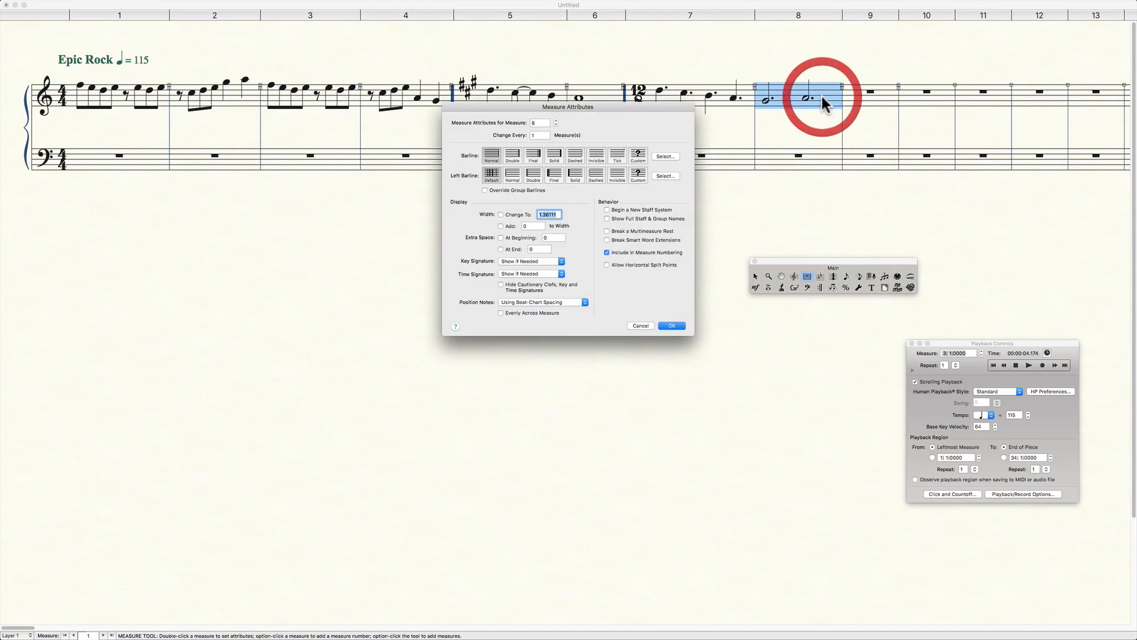
pyautogui.click(556, 155)
pyautogui.click(671, 326)
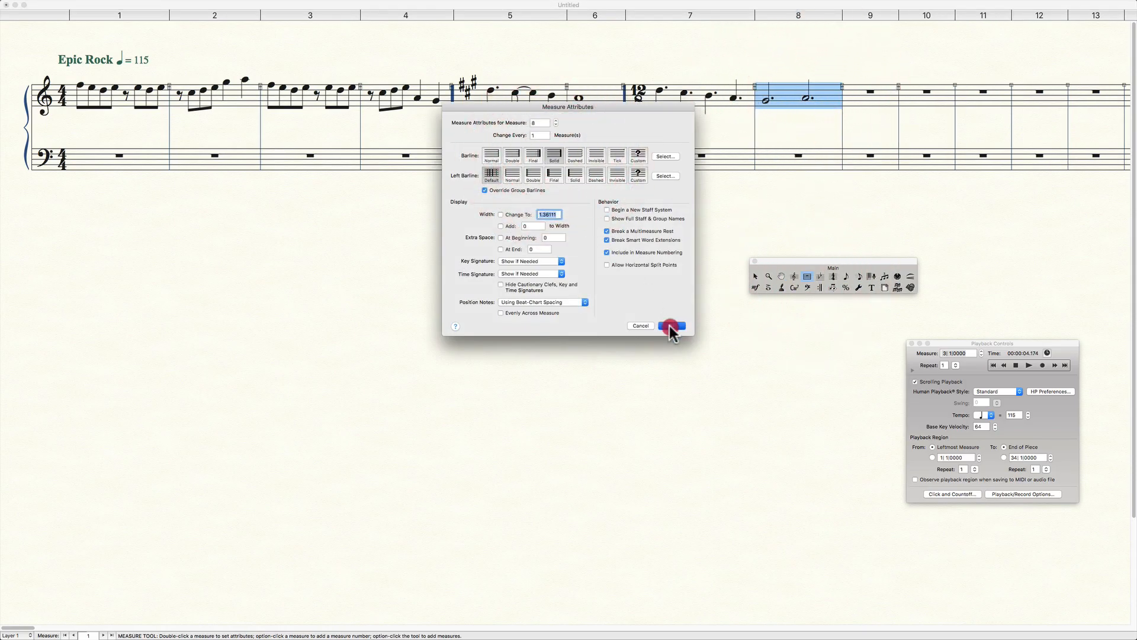